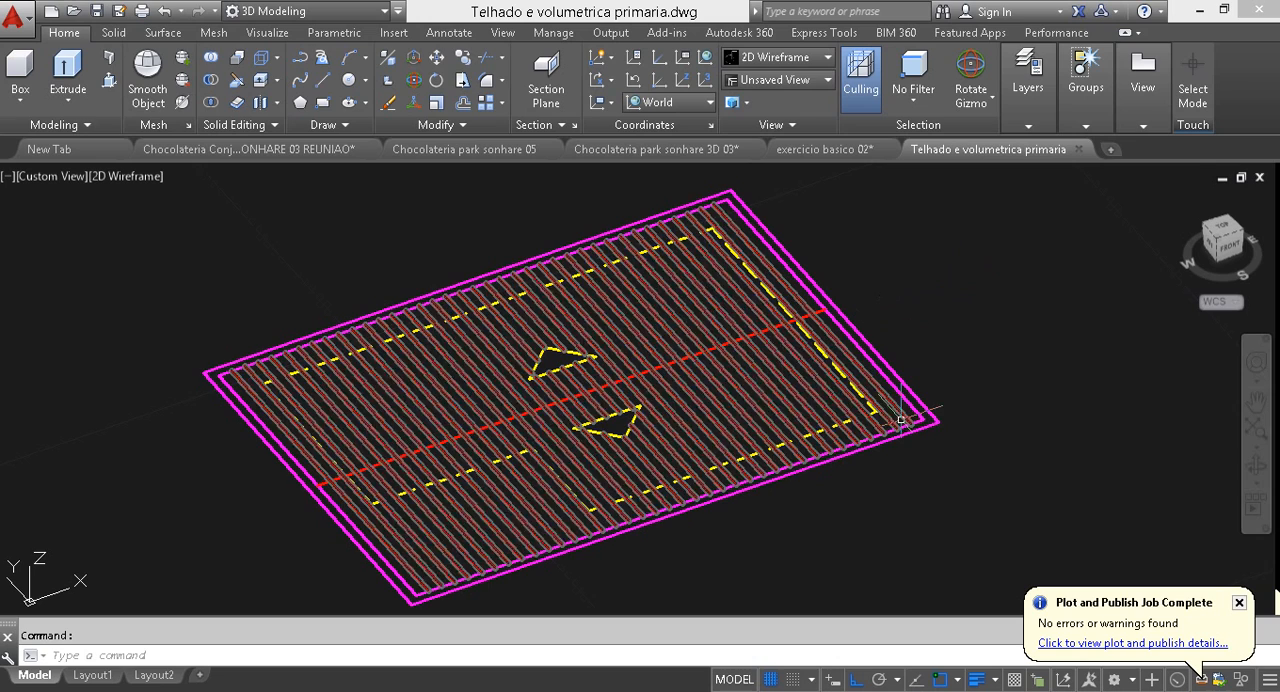
left_click(899, 379)
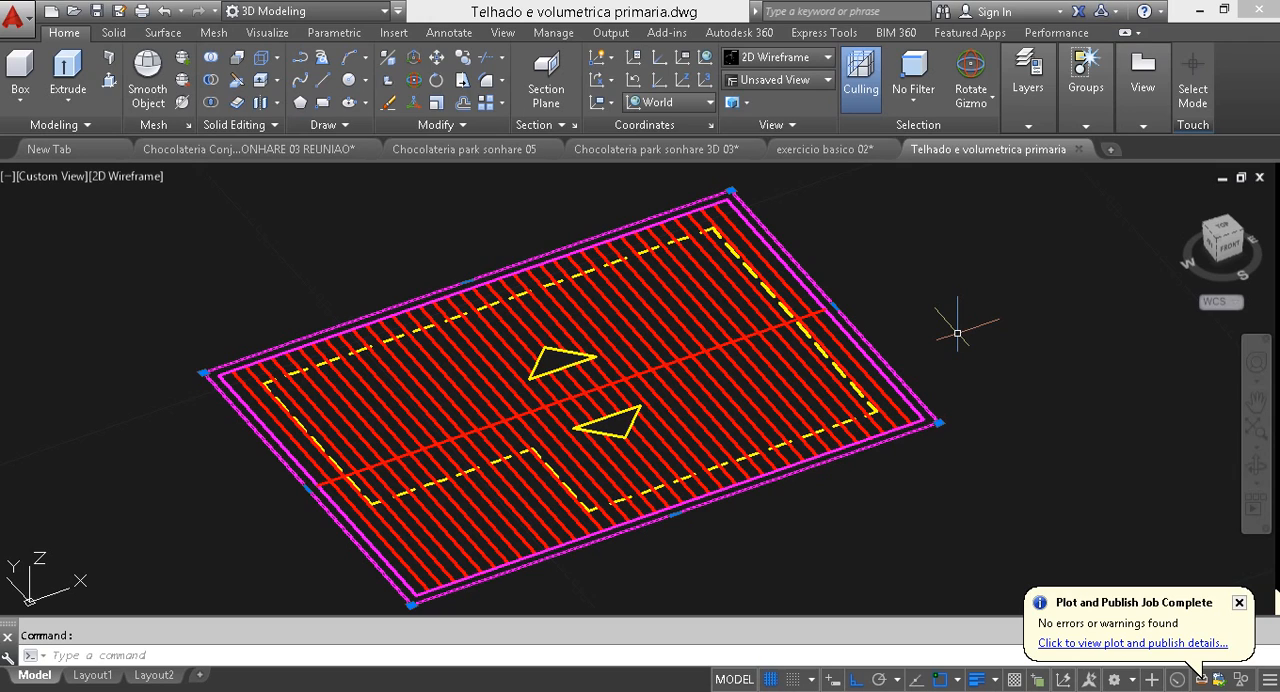
key("Escape")
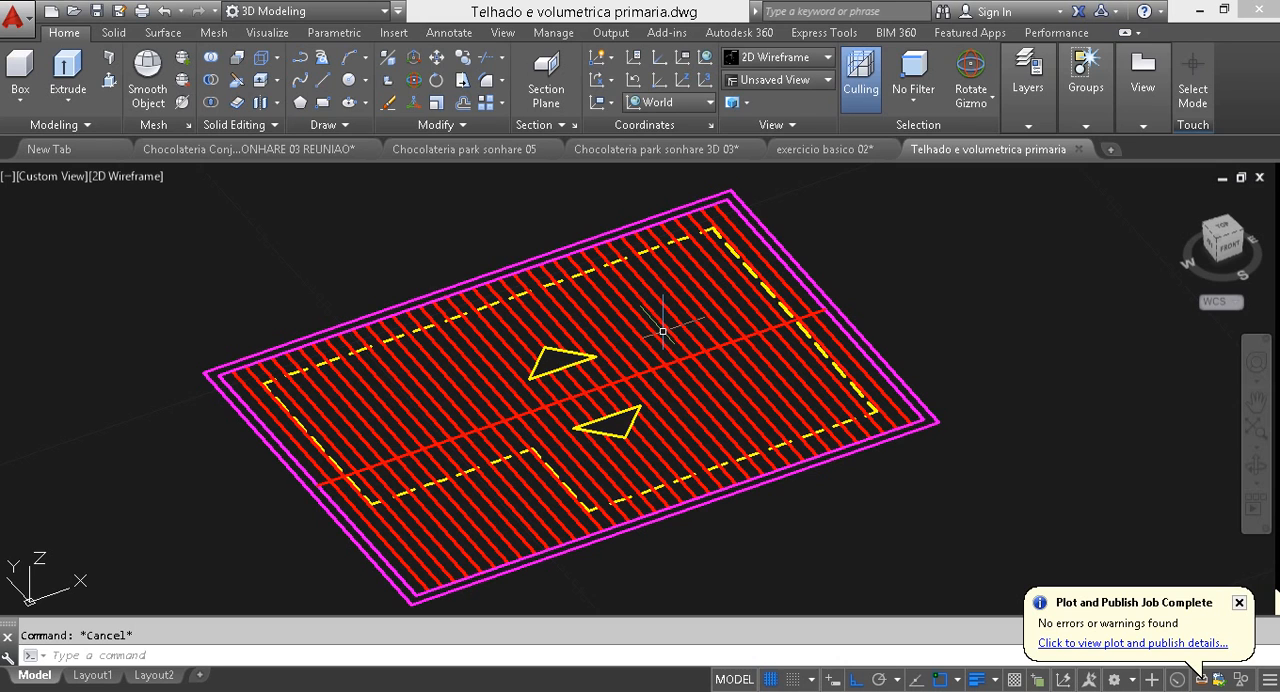
left_click(523, 451)
mouse_move(523, 451)
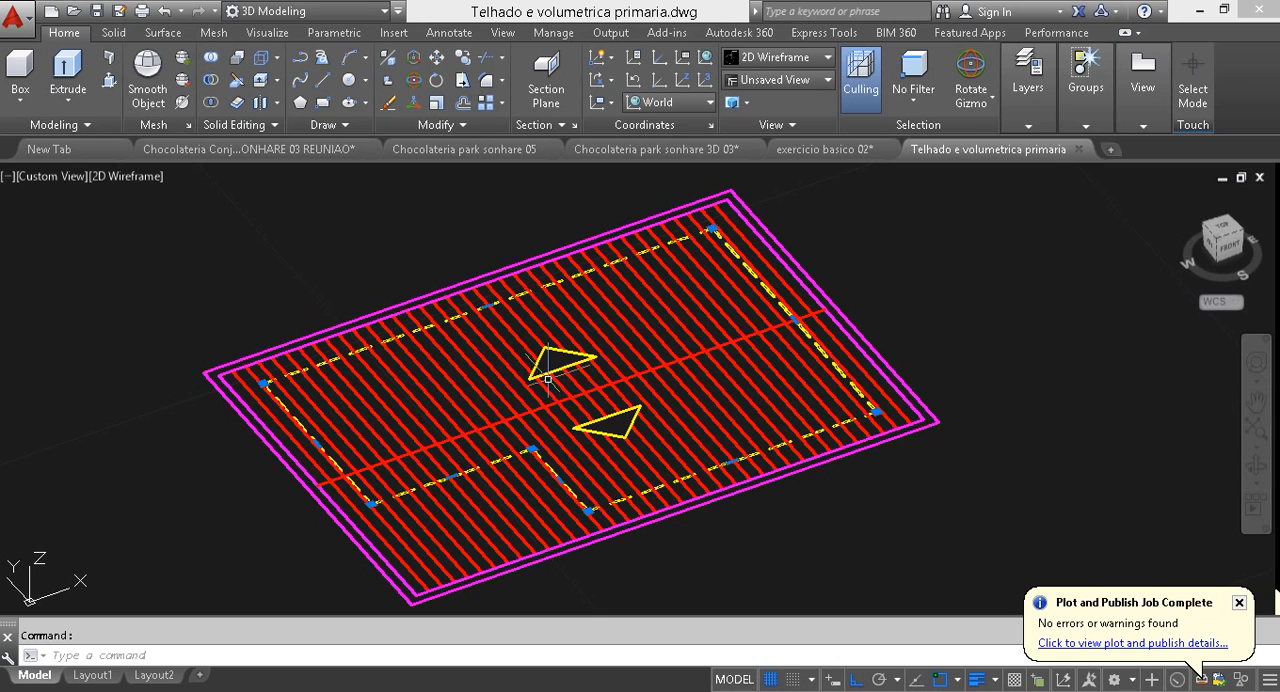
key("Escape")
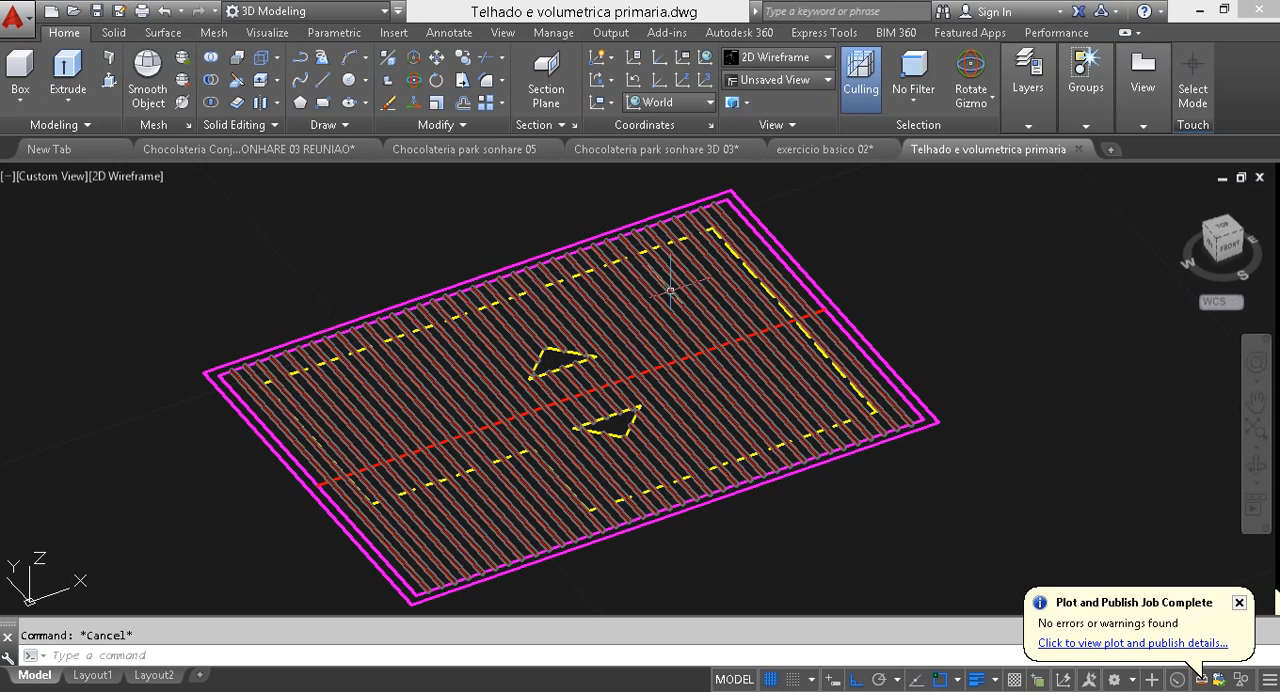
Step: Delete the roof hatch and both yellow slope triangles from the roof plan
left_click(666, 284)
key("Delete")
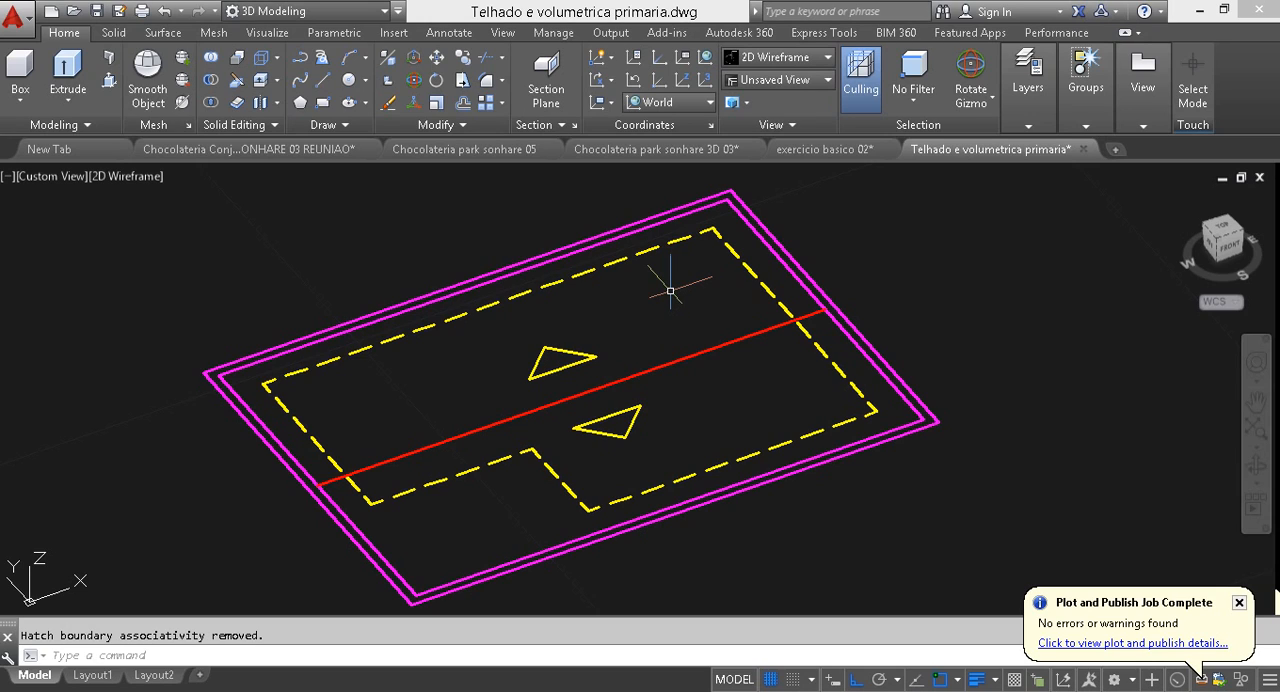
left_click(578, 368)
left_click(544, 346)
mouse_move(544, 347)
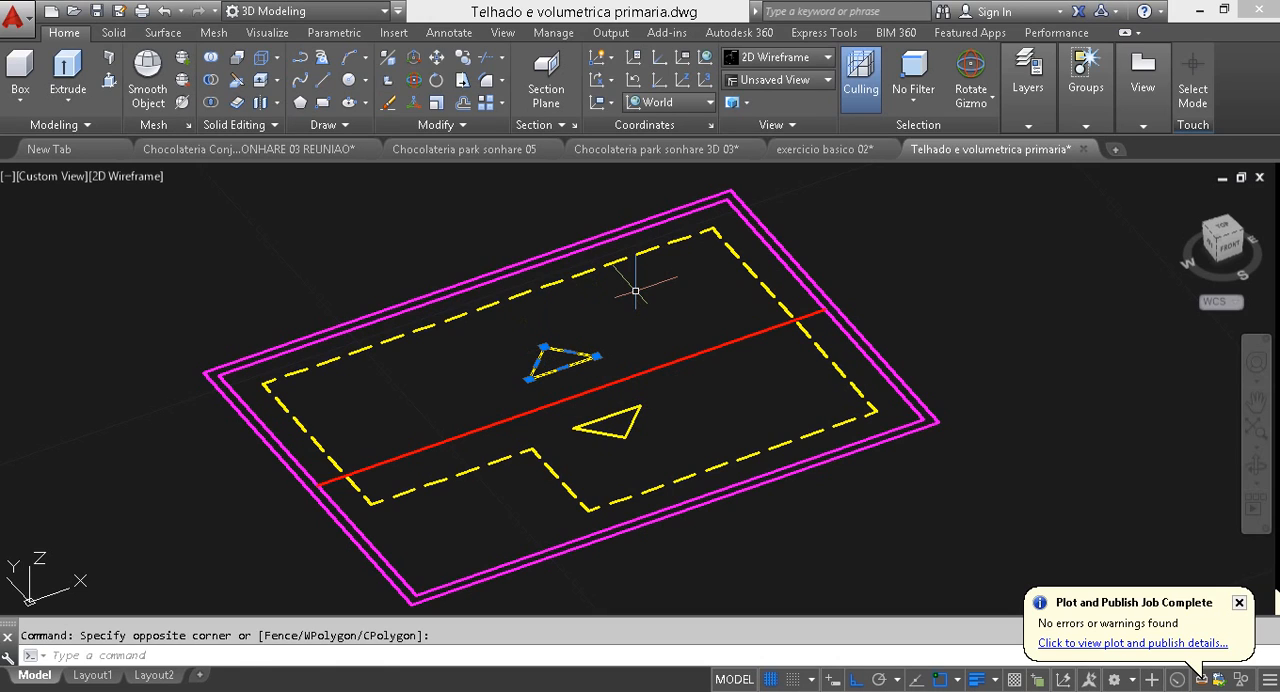
key("Delete")
left_click(655, 440)
left_click(598, 402)
key("Delete")
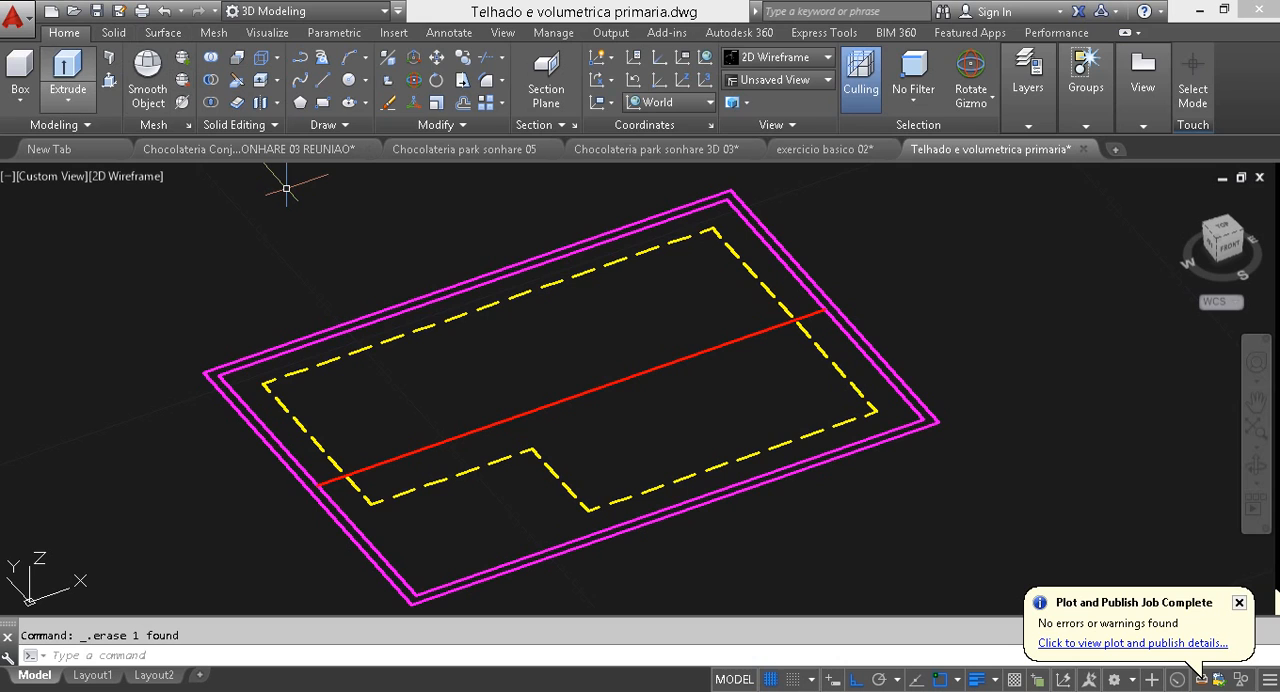
Step: Try to press-pull the area between the rear part of the dashed wall outline and the red ridge line upward
key("ctrl+shift+e")
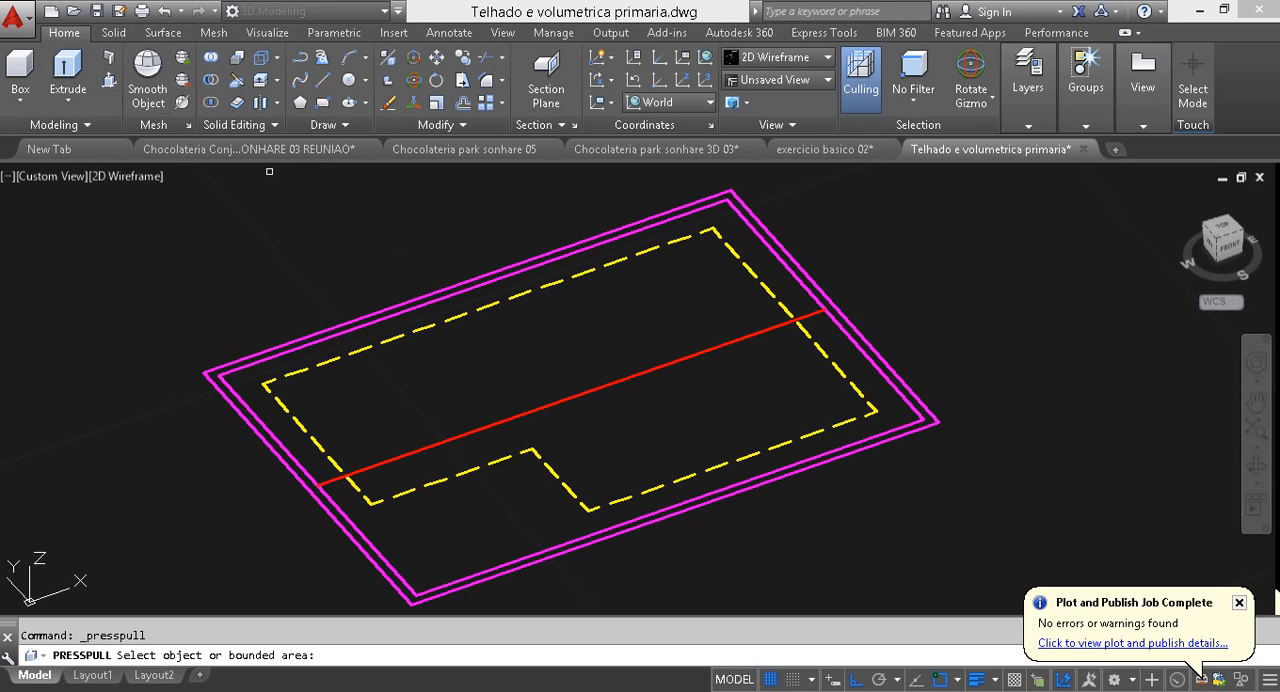
left_click(520, 362)
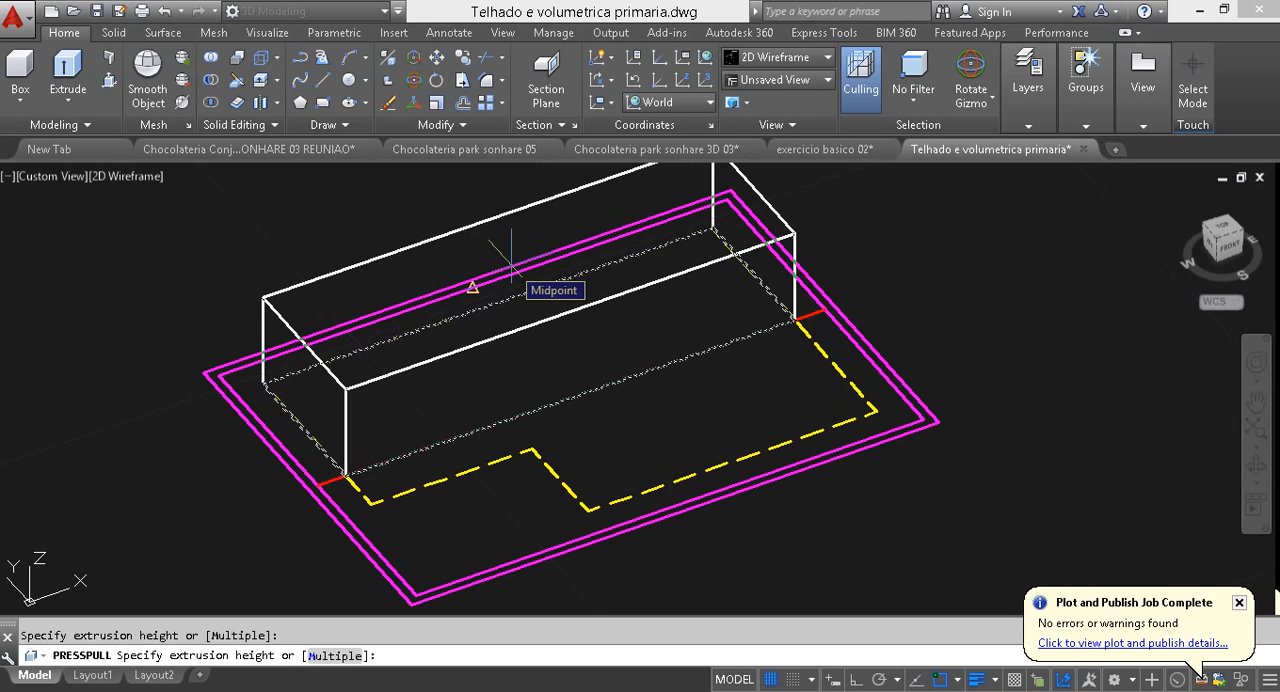
left_click(511, 266)
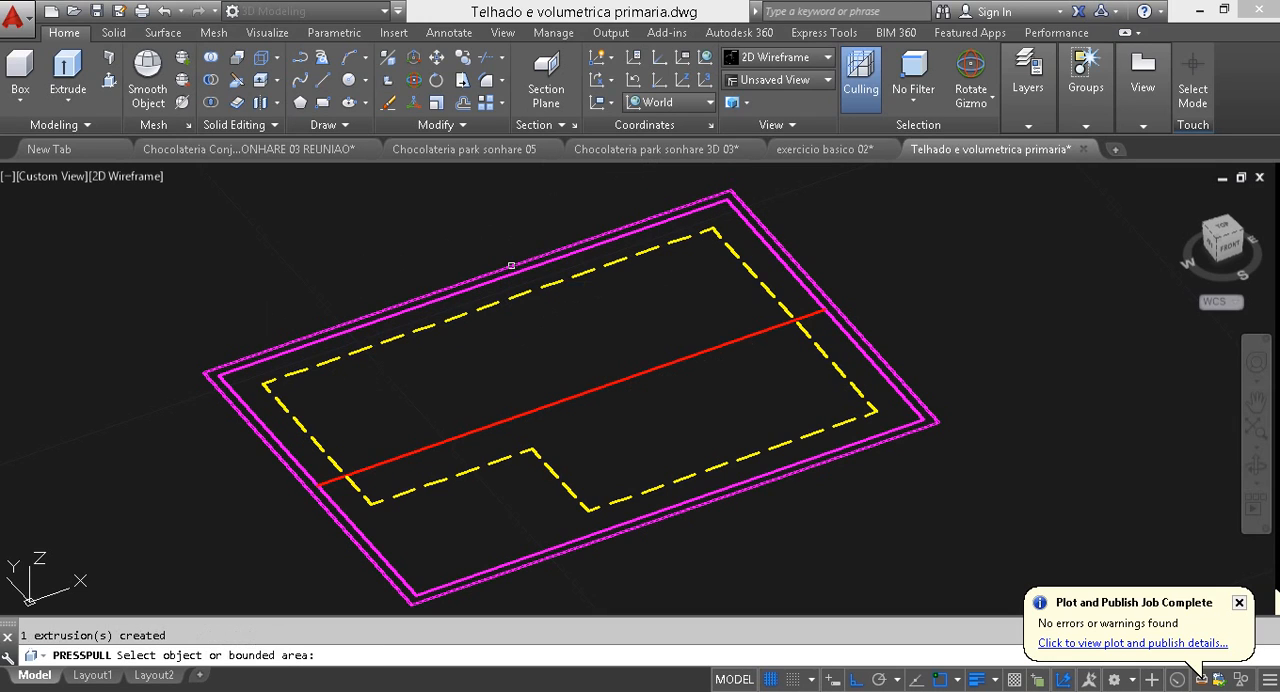
key("Return")
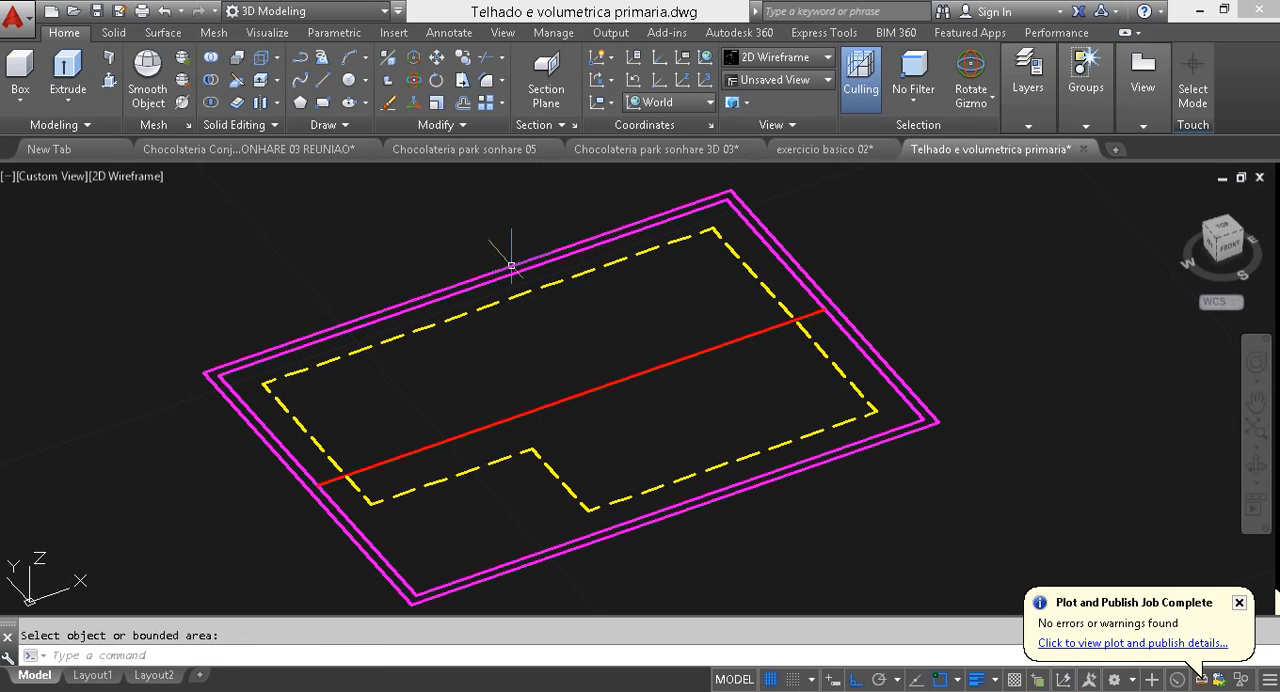
Step: Extrude the yellow dashed wall outline to a height of 3
left_click(586, 272)
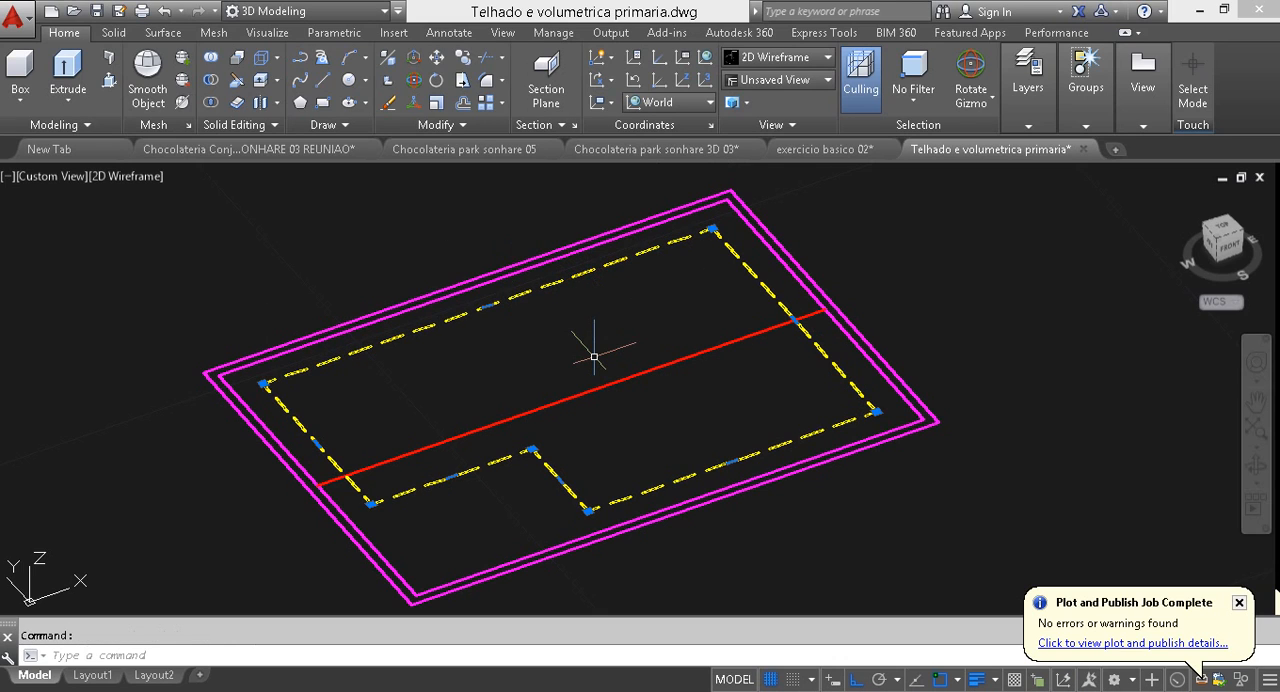
middle_click_drag(594, 356, 596, 380)
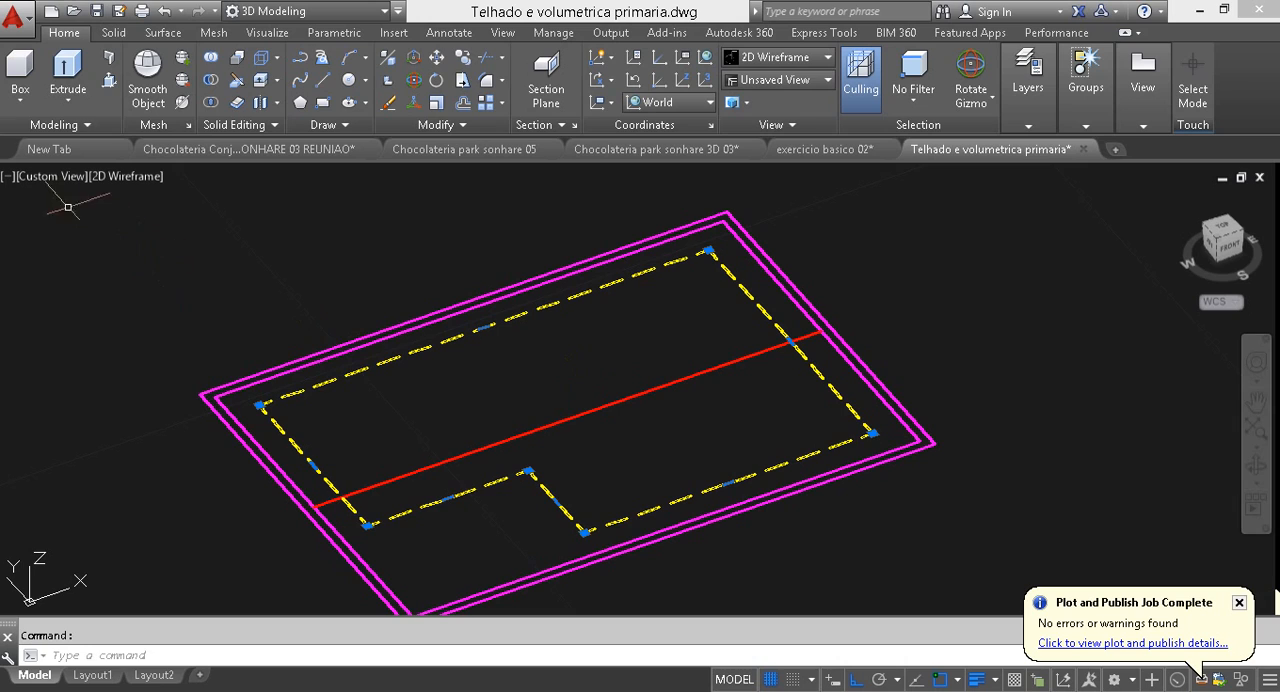
left_click(68, 68)
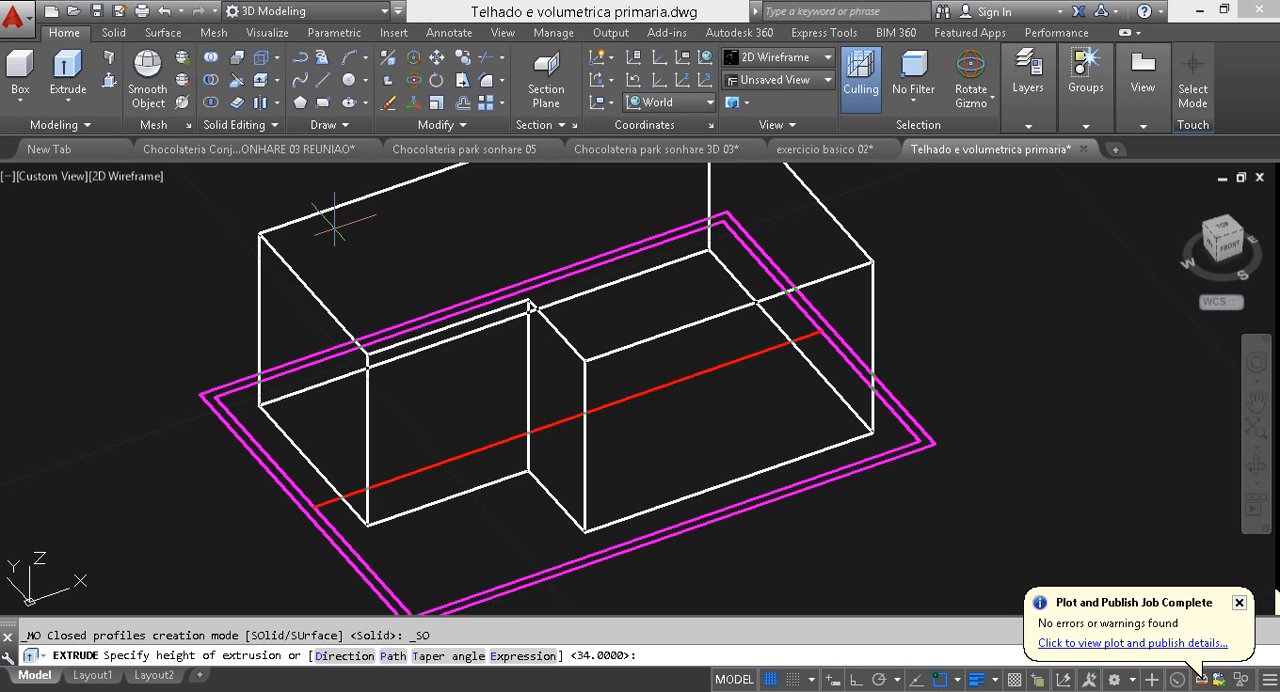
type("3")
key("Return")
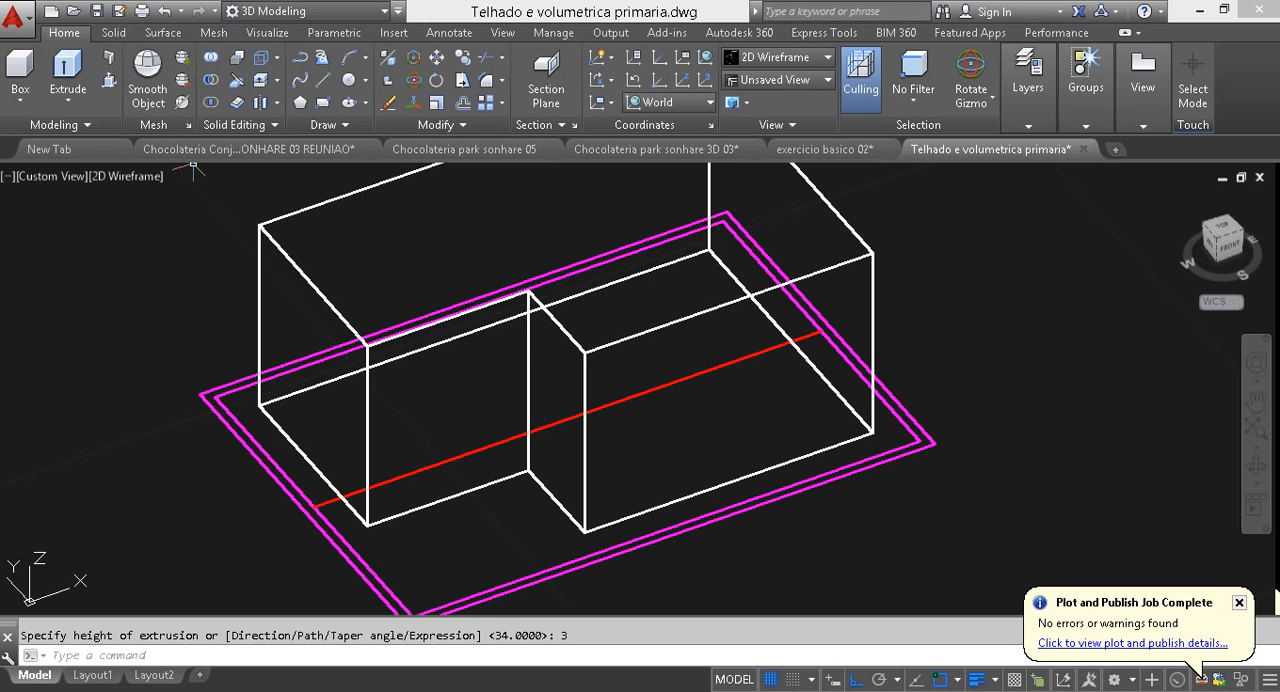
left_click(300, 11)
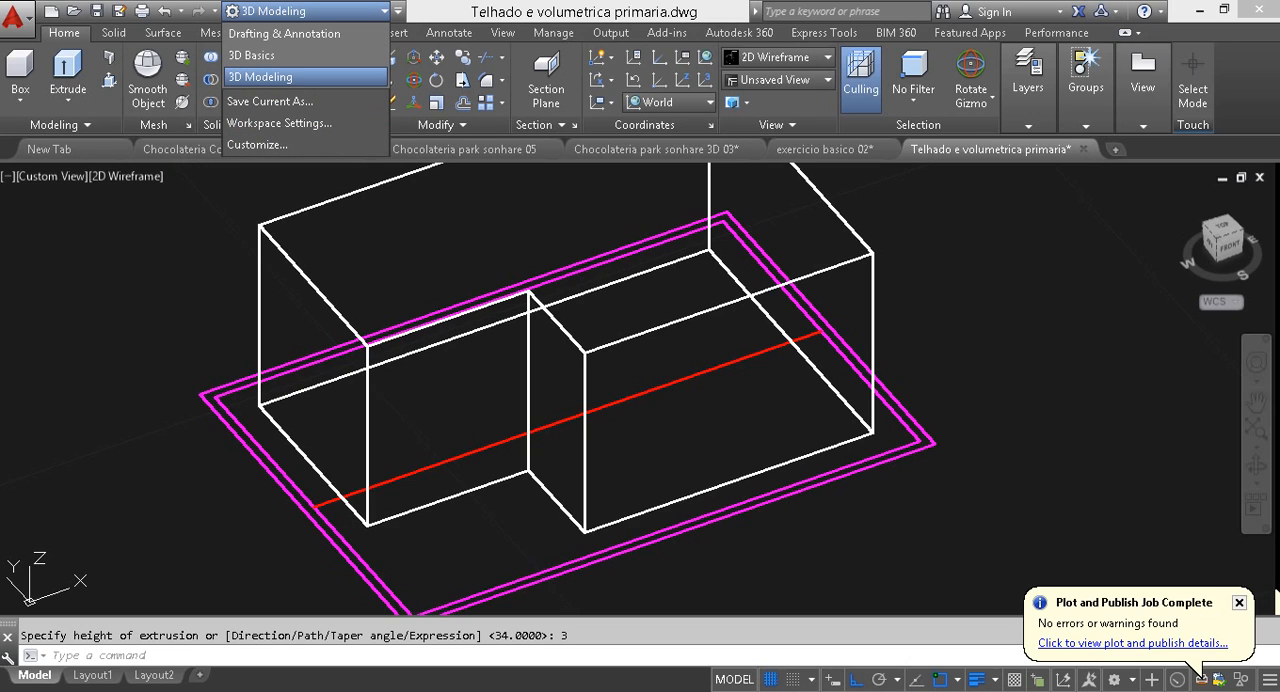
key("Escape")
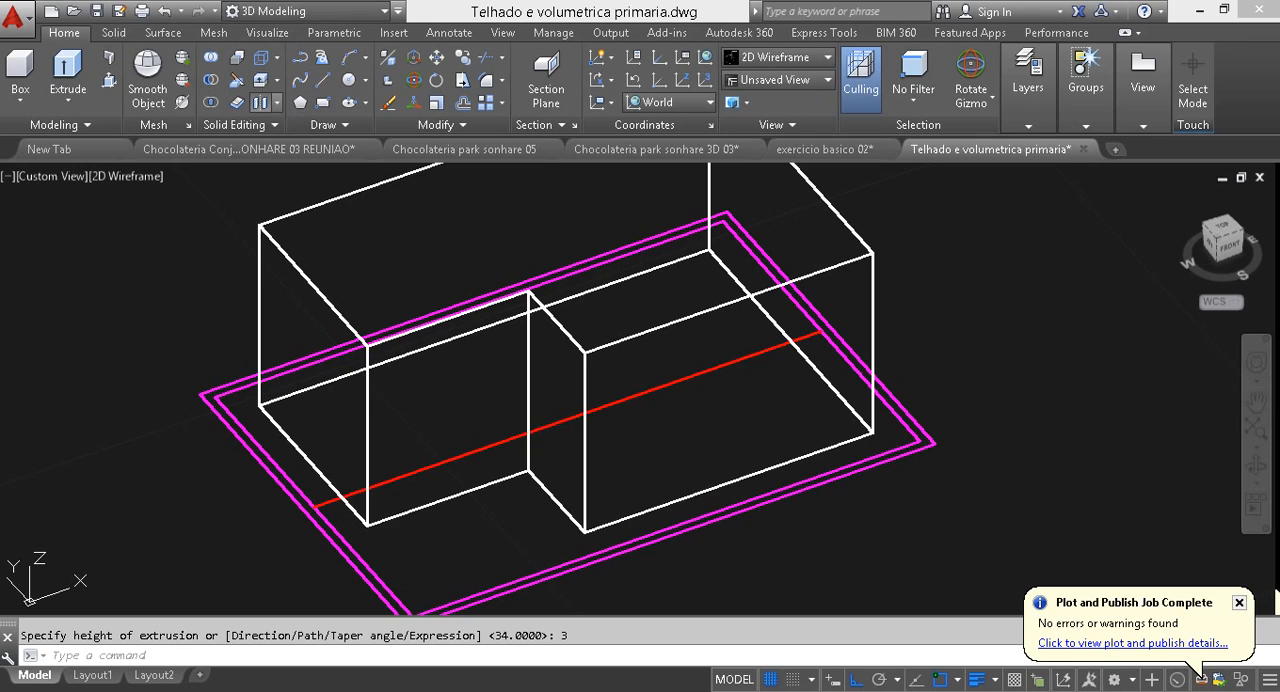
Step: Shell the extruded solid with its top face removed and a .15 offset, and display it in the Conceptual visual style
left_click(277, 102)
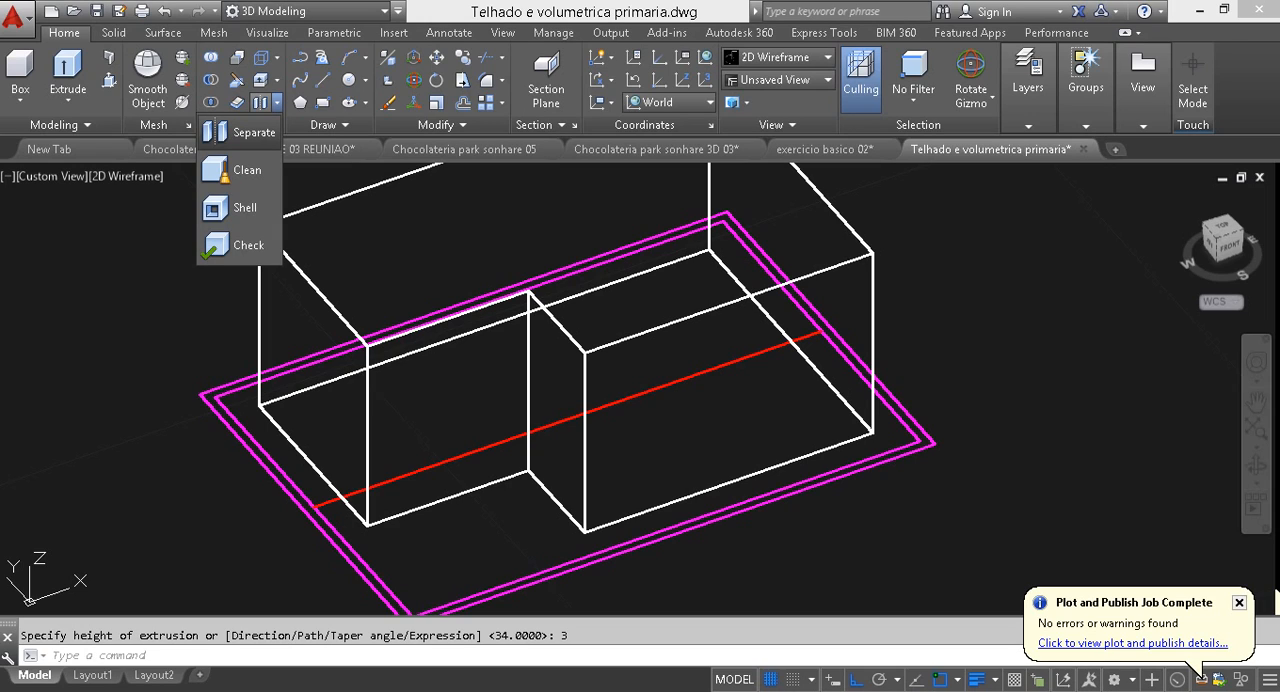
left_click(250, 206)
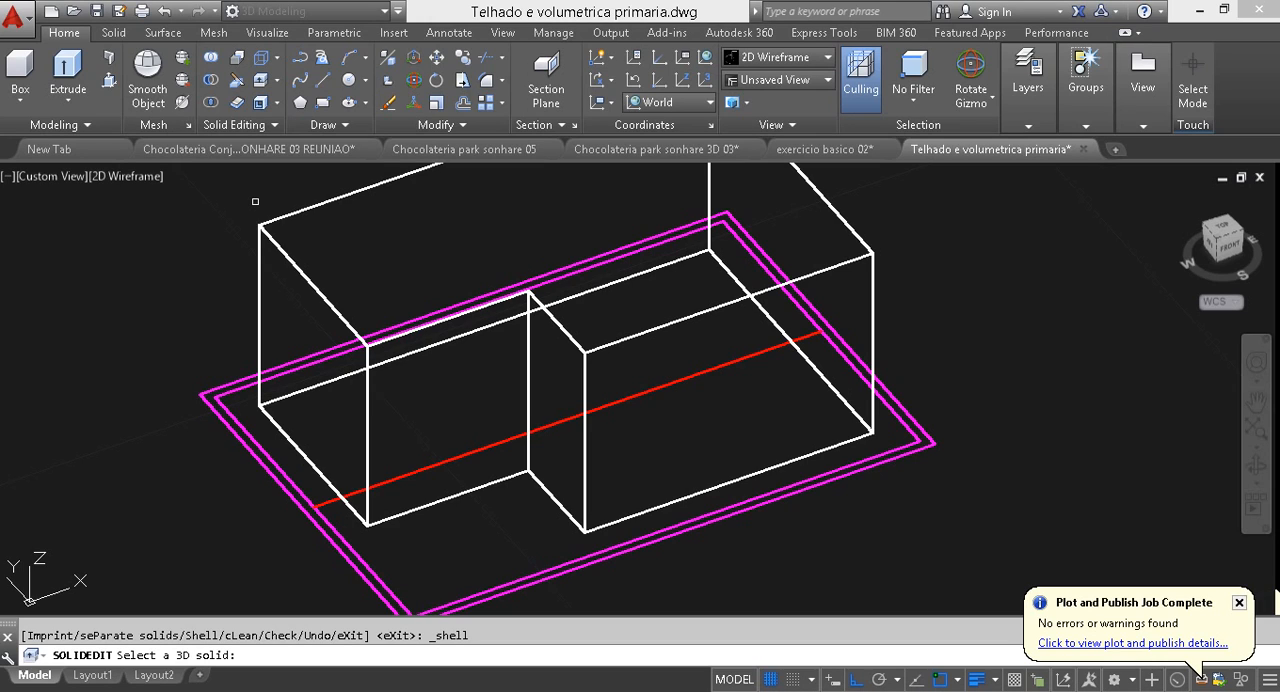
left_click(316, 202)
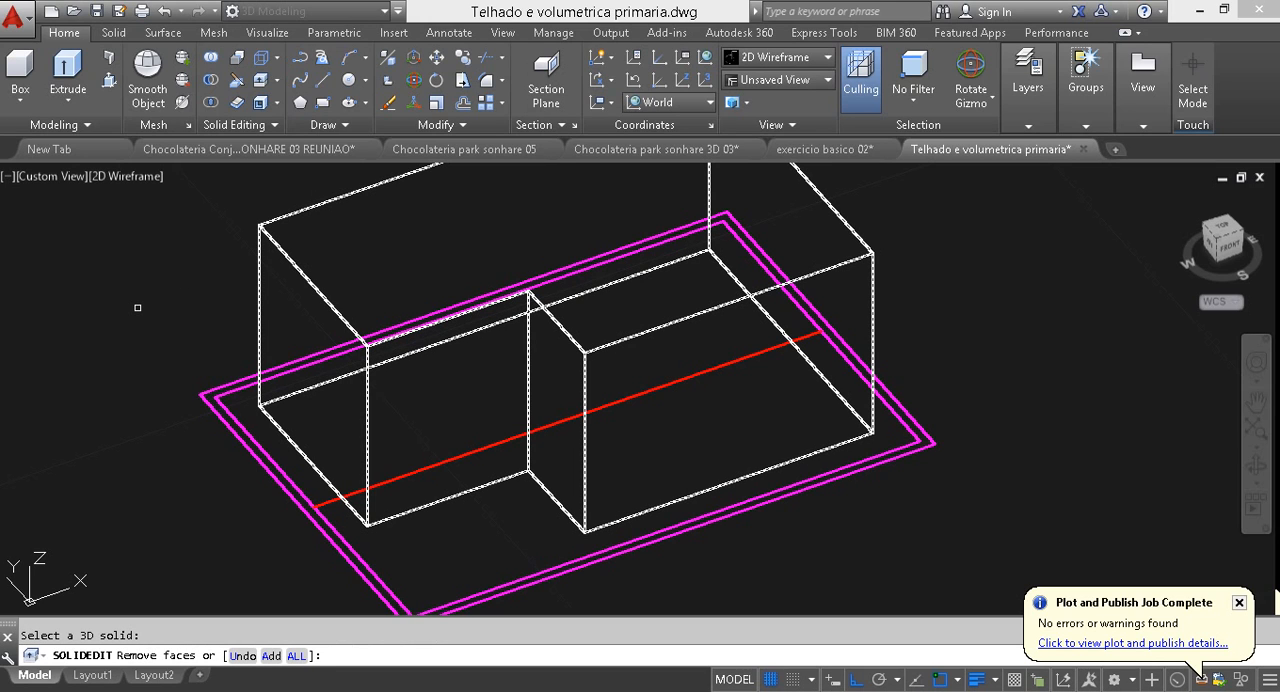
middle_click_drag(138, 307, 133, 376)
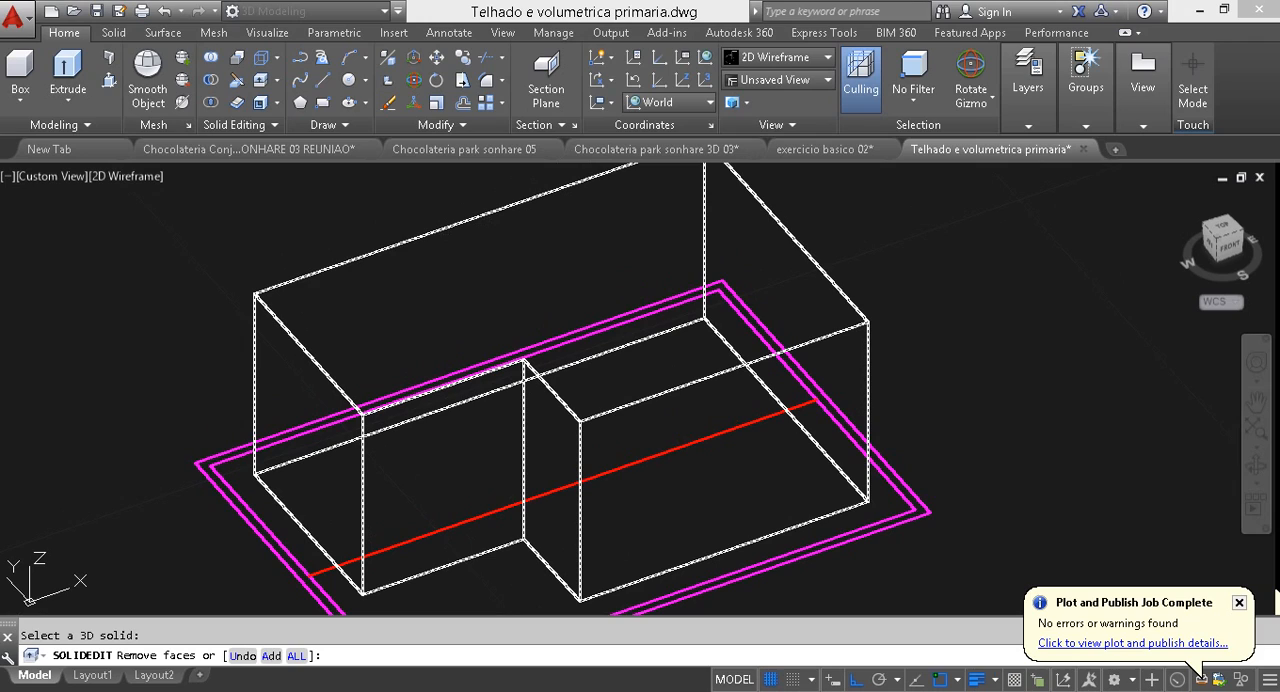
left_click(614, 242)
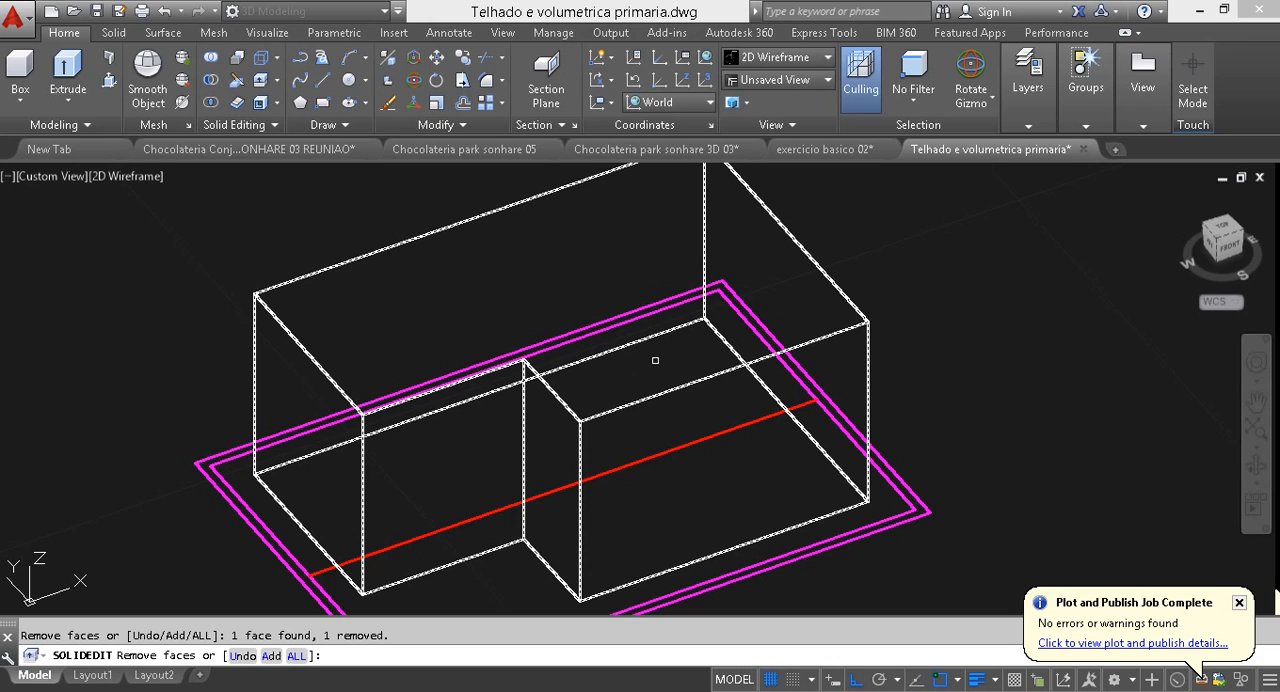
key("Return")
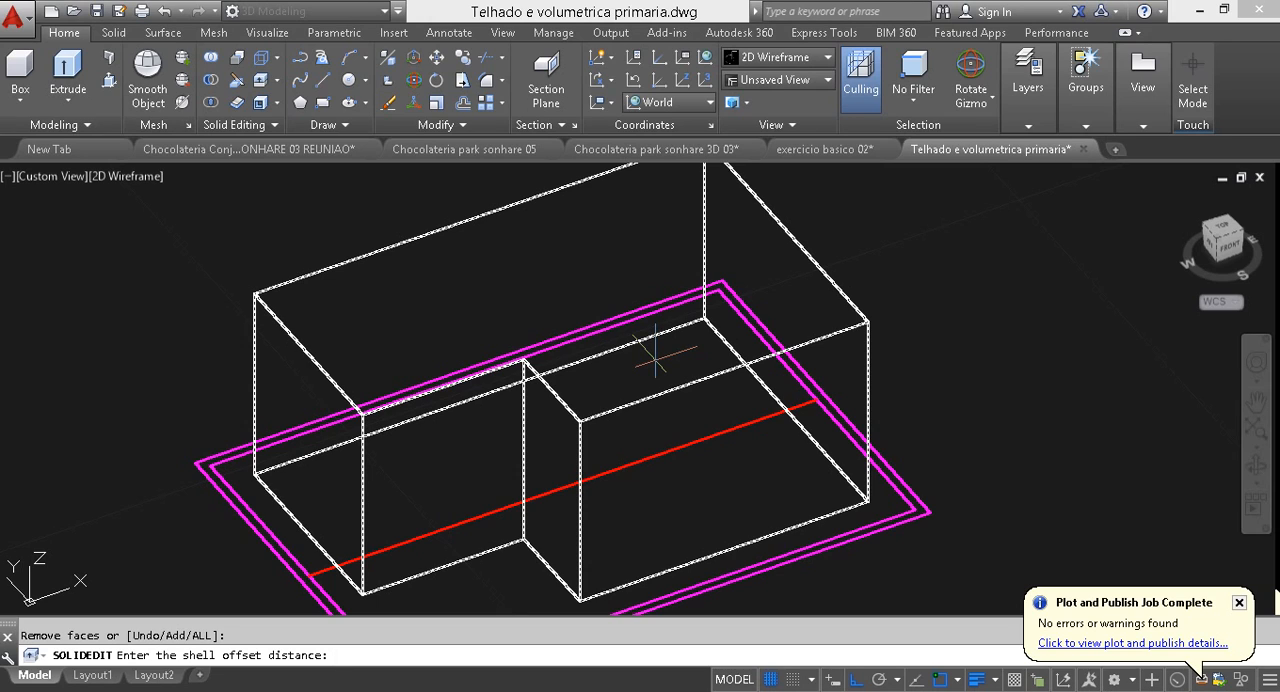
type(".15")
key("Return")
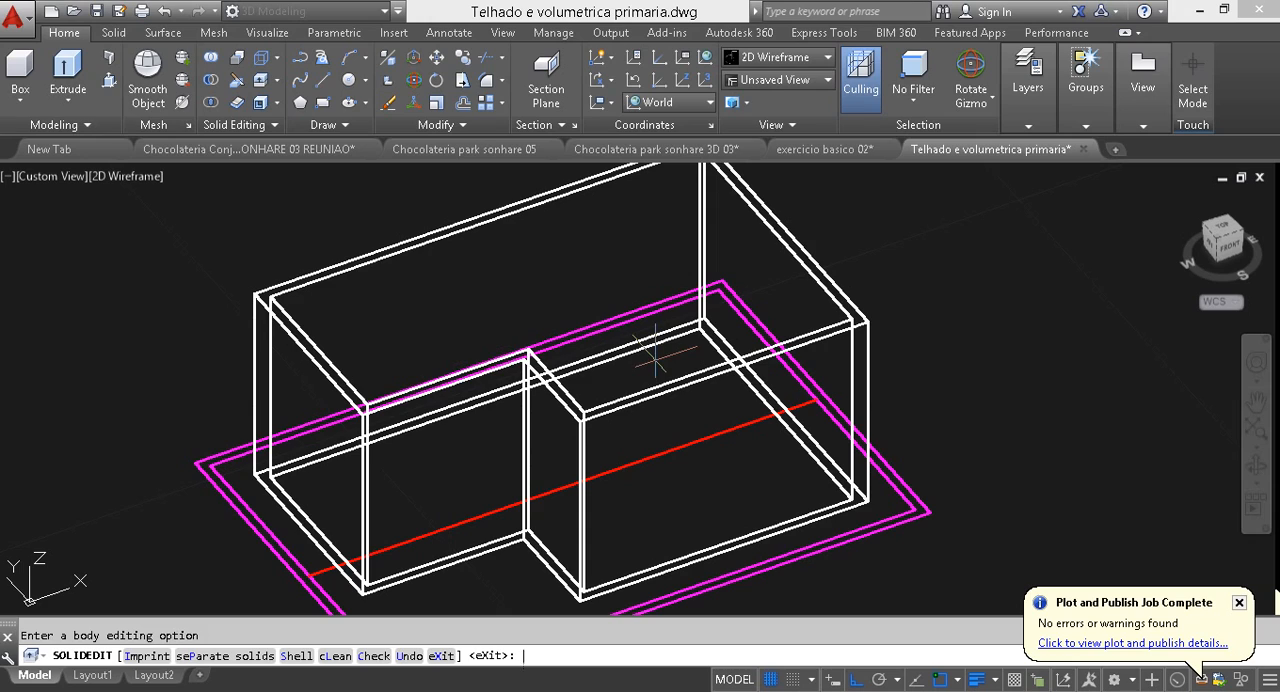
key("Escape")
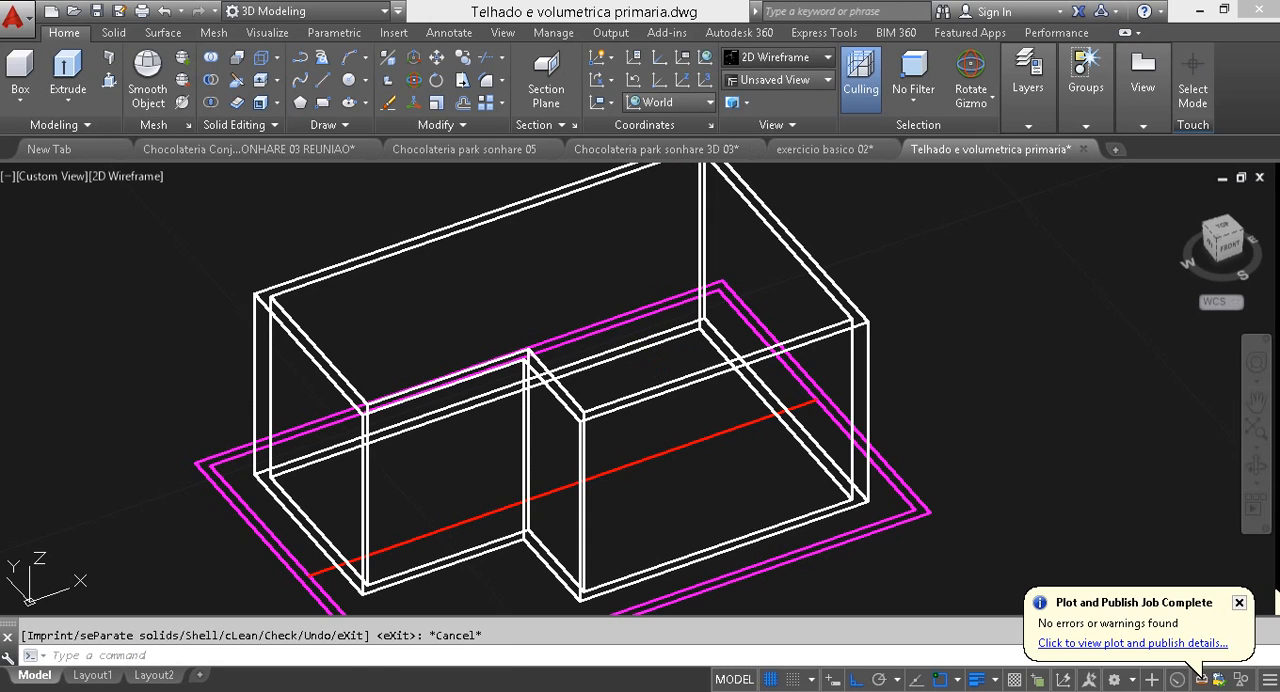
left_click(775, 57)
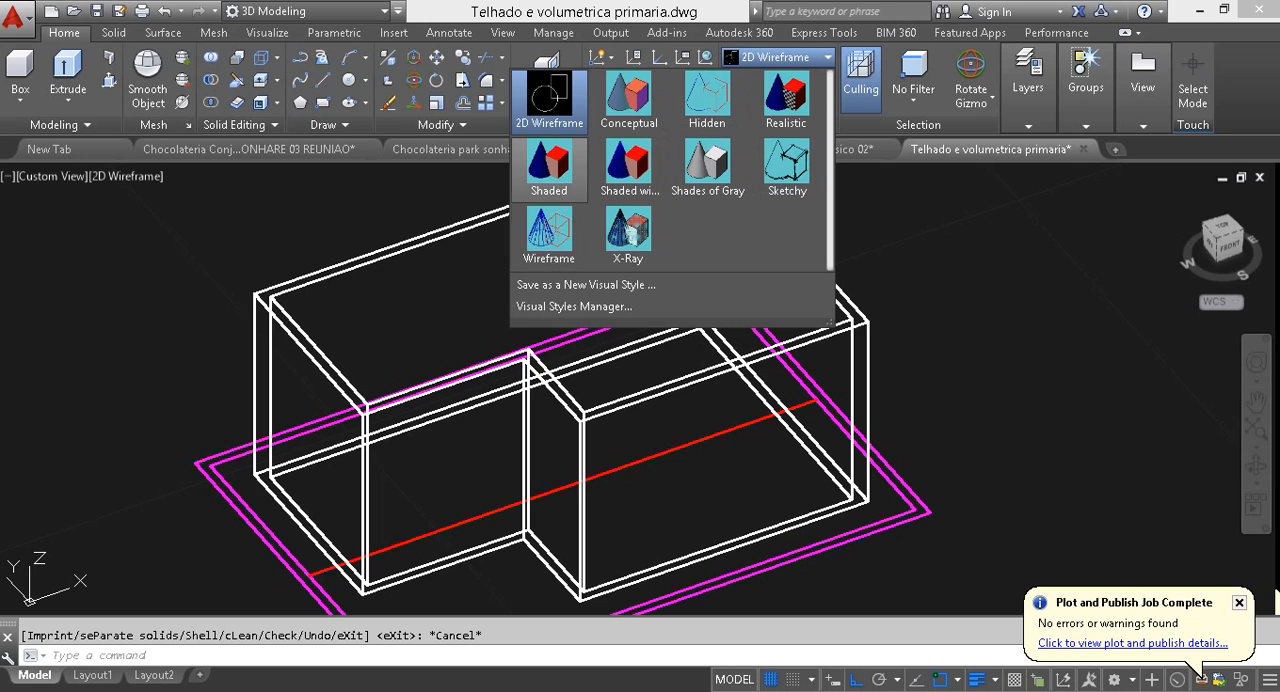
left_click(628, 100)
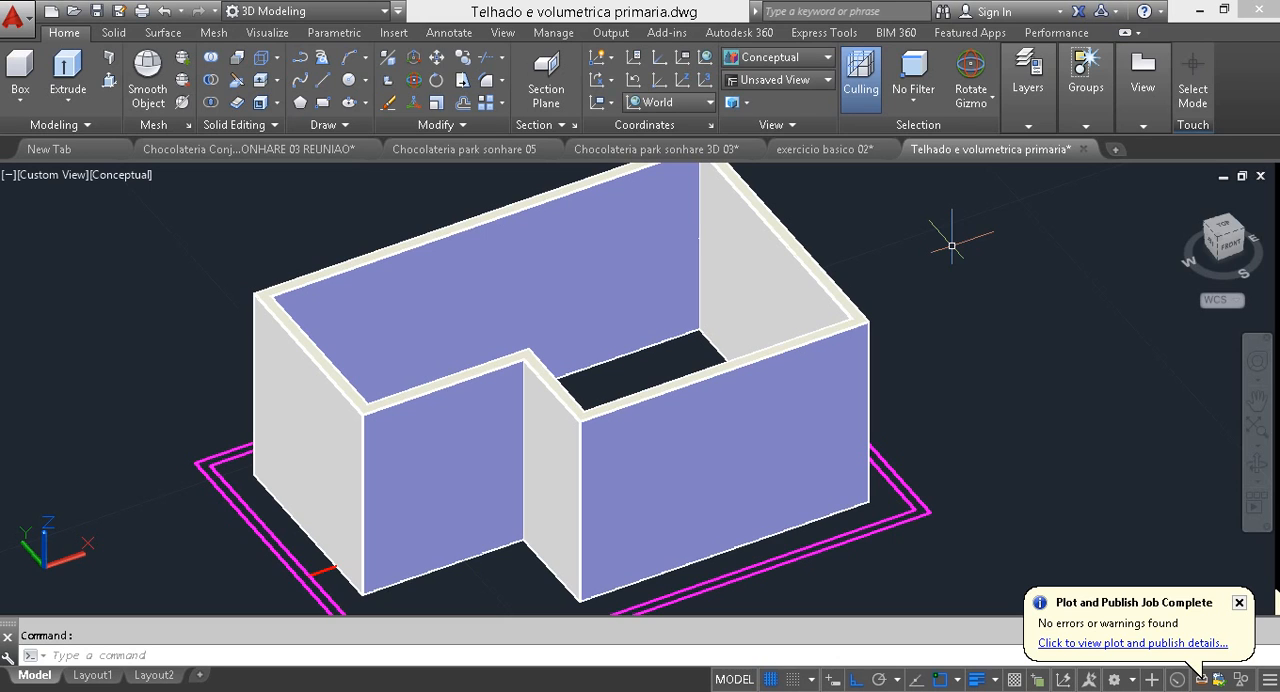
Step: Undo the visual style change and the shell, keeping the plain extruded solid
type("u")
key("Return")
key("Return")
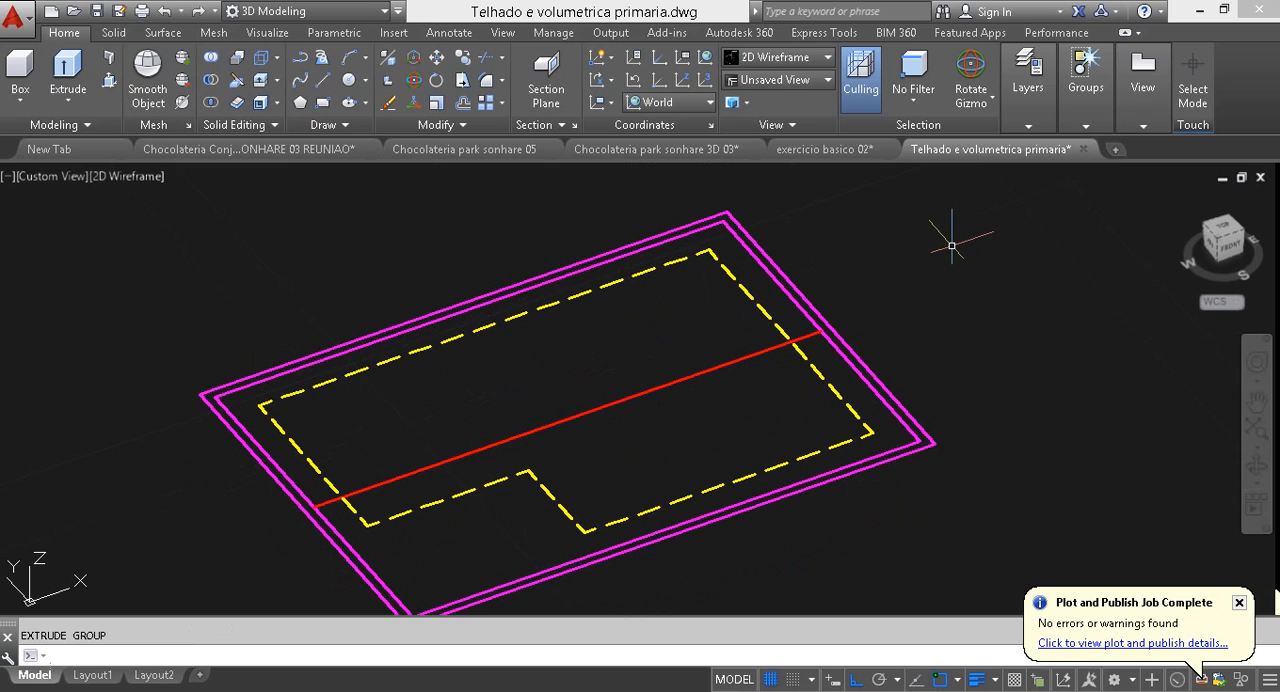
left_click(199, 11)
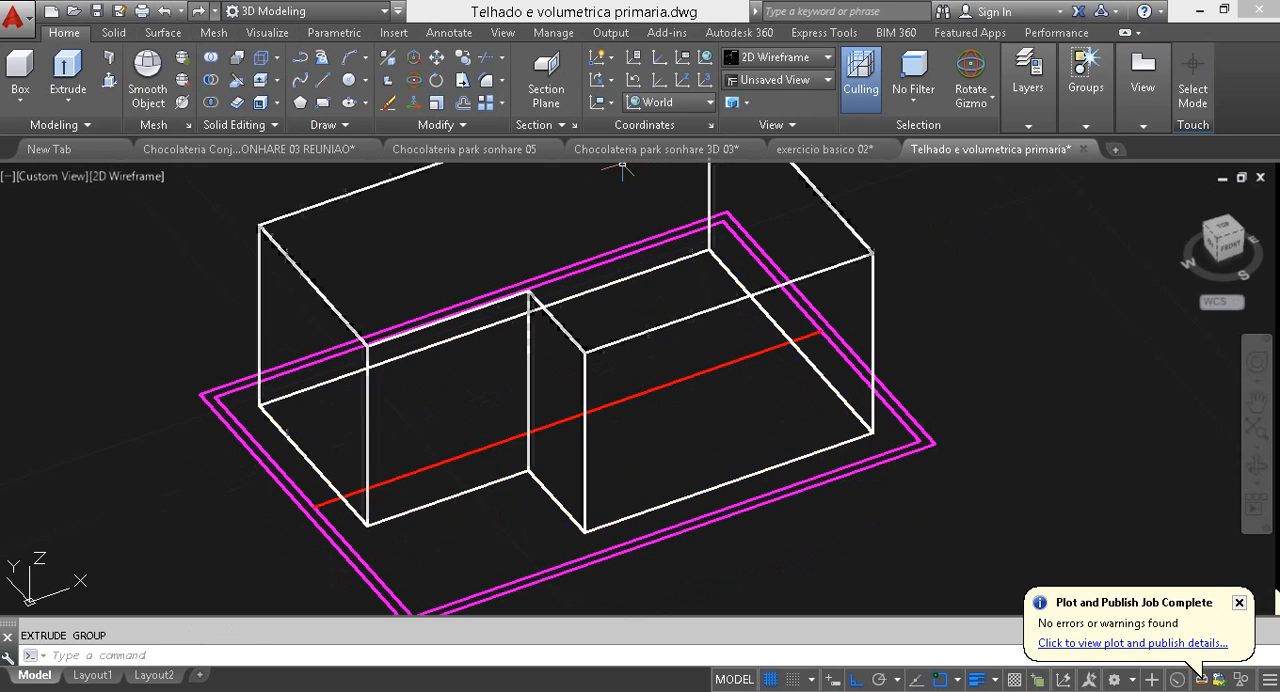
Step: Display the unshelled solid in the Conceptual visual style
left_click(775, 57)
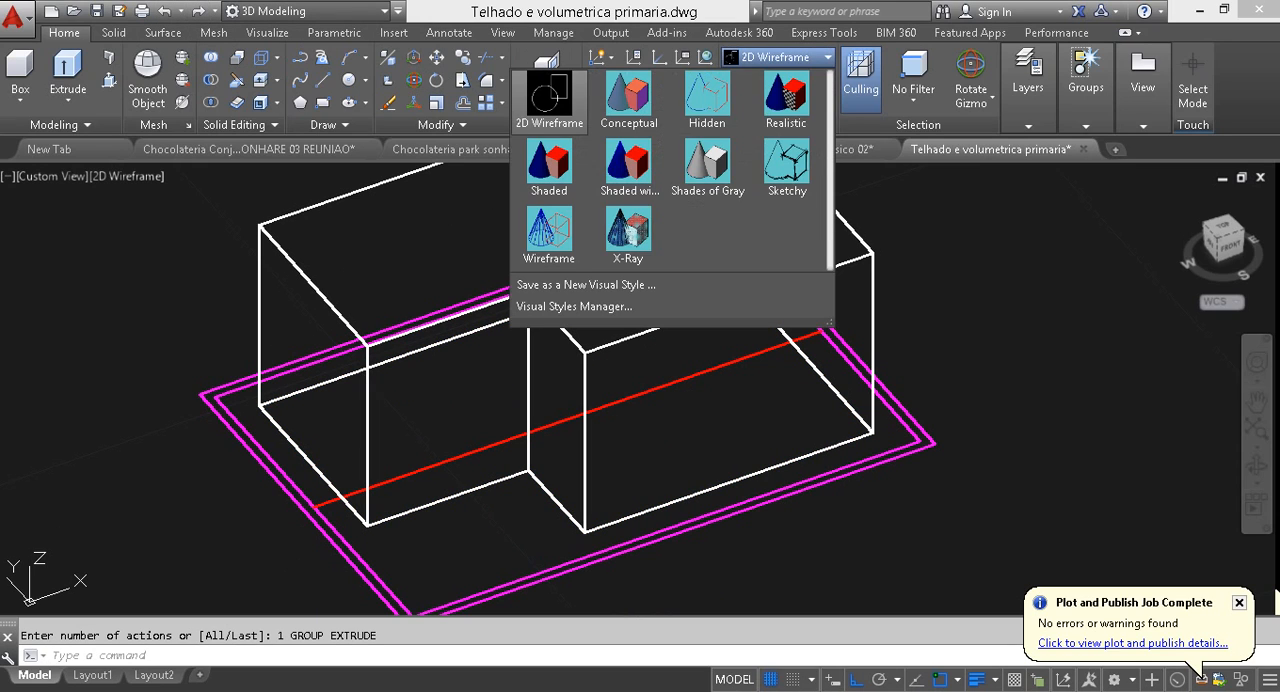
left_click(628, 100)
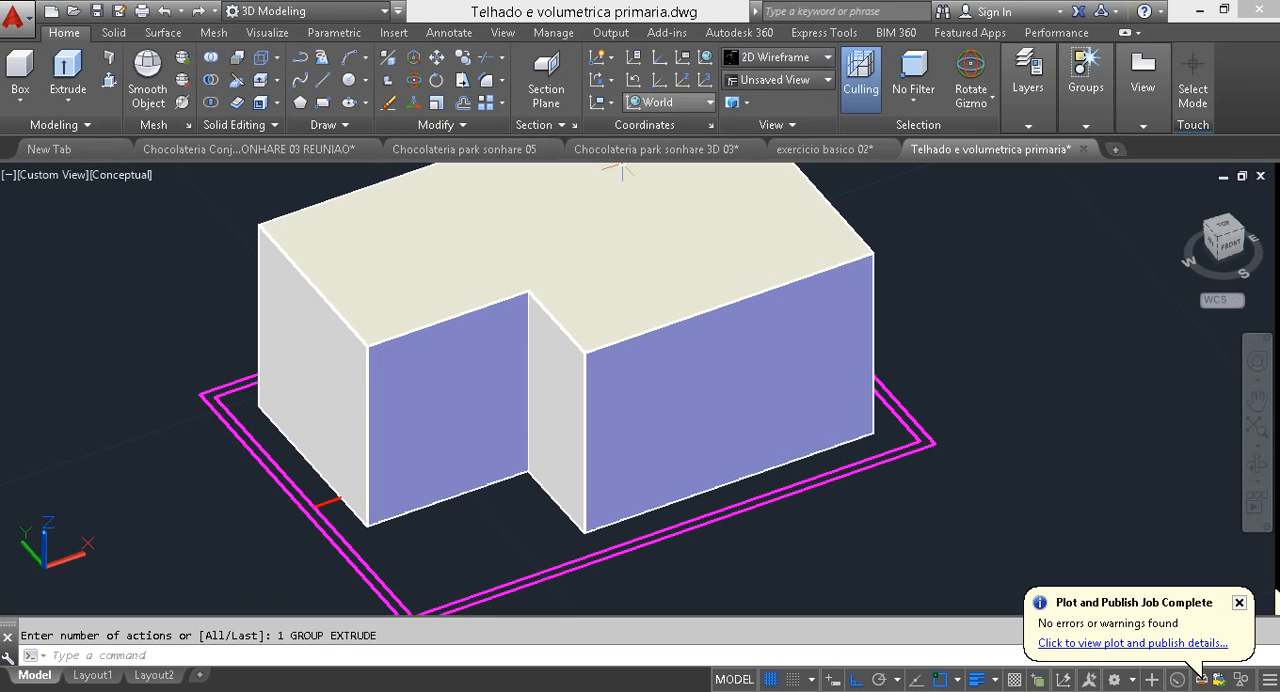
Step: Shell the extruded house solid with a .15 offset, removing both its top and bottom faces
middle_click_drag(860, 412, 797, 514)
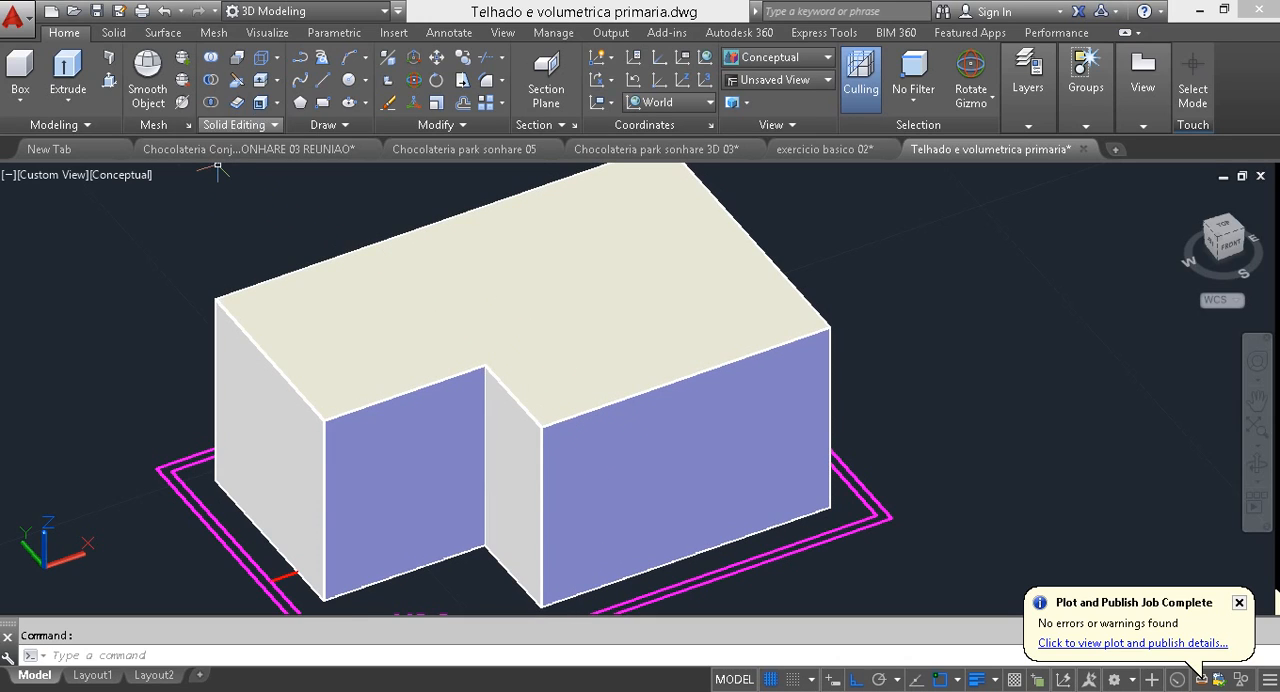
left_click(260, 102)
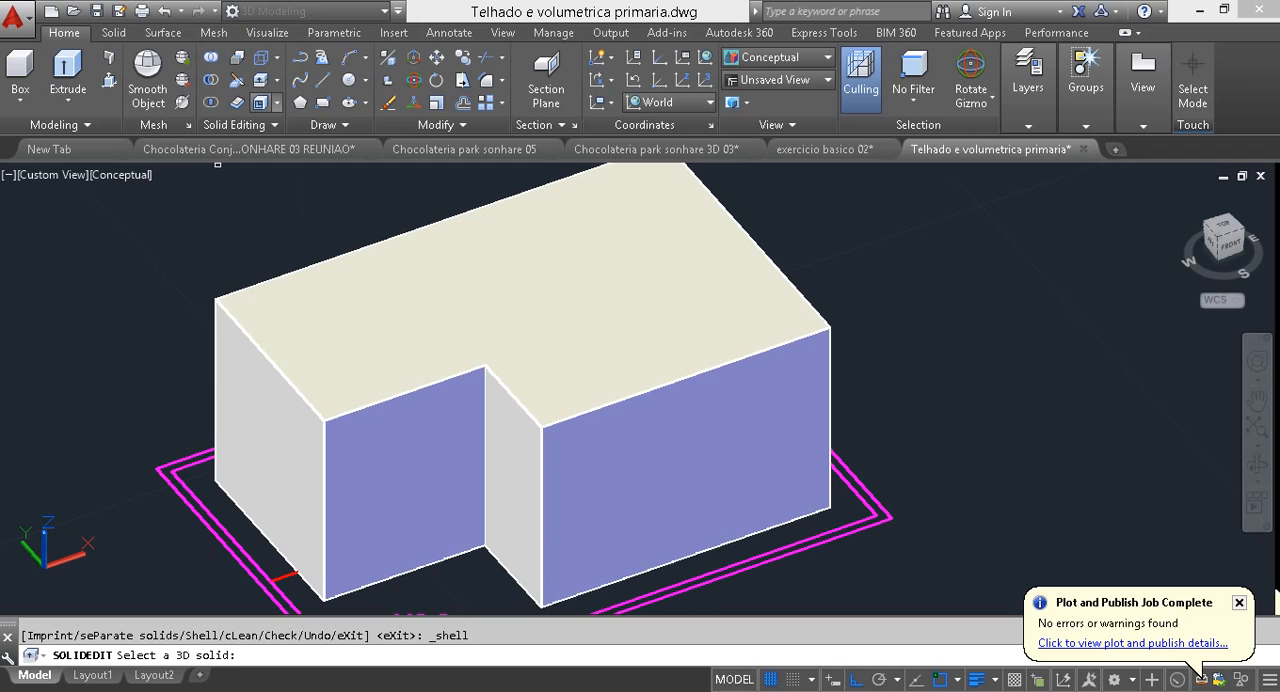
left_click(691, 343)
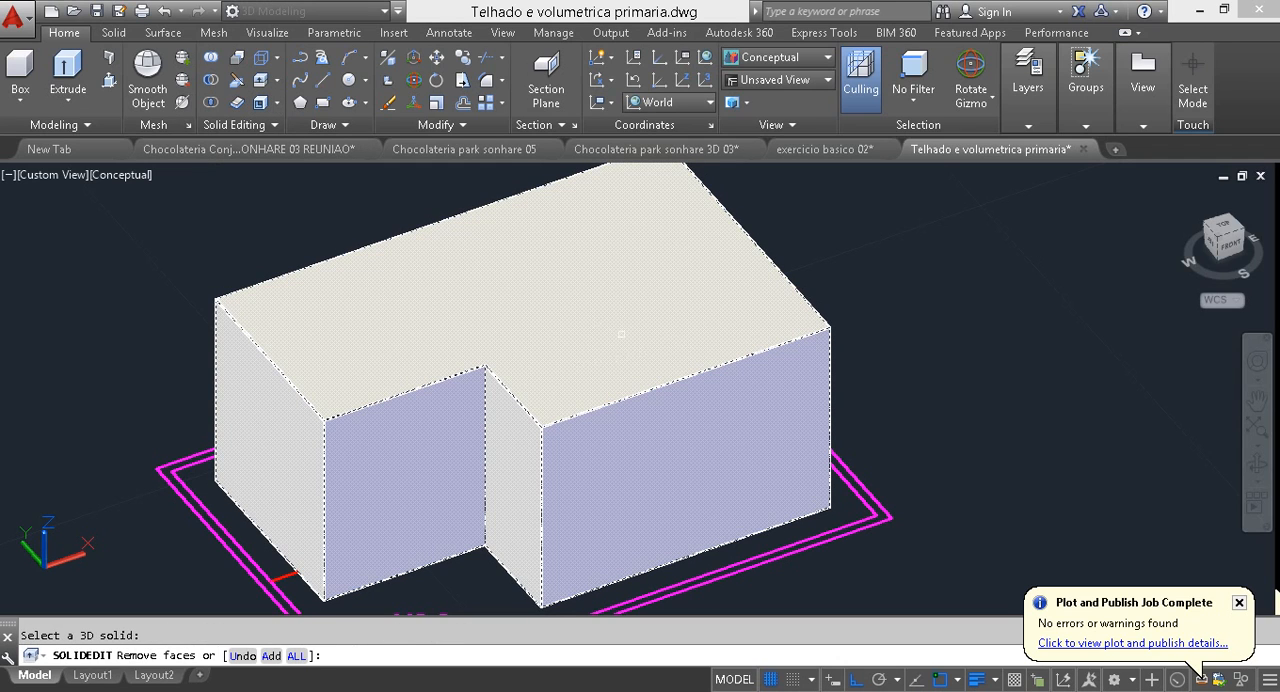
left_click(604, 389)
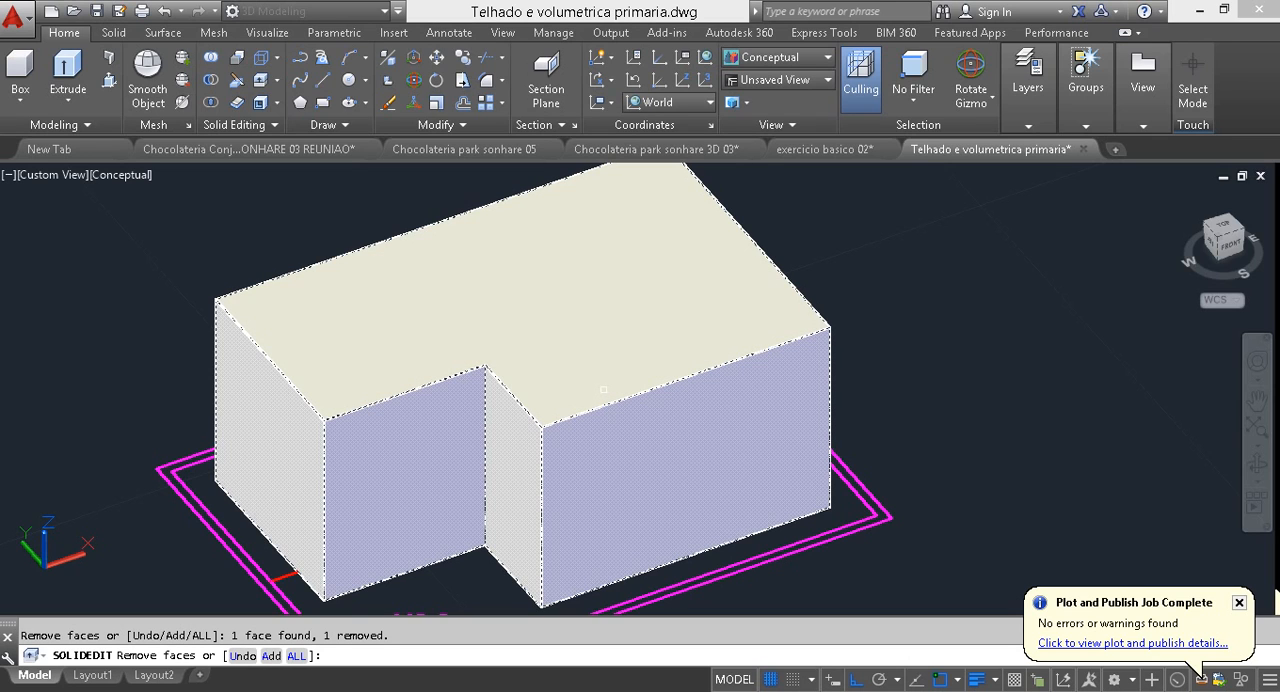
middle_click_drag(604, 389, 601, 414, "shift")
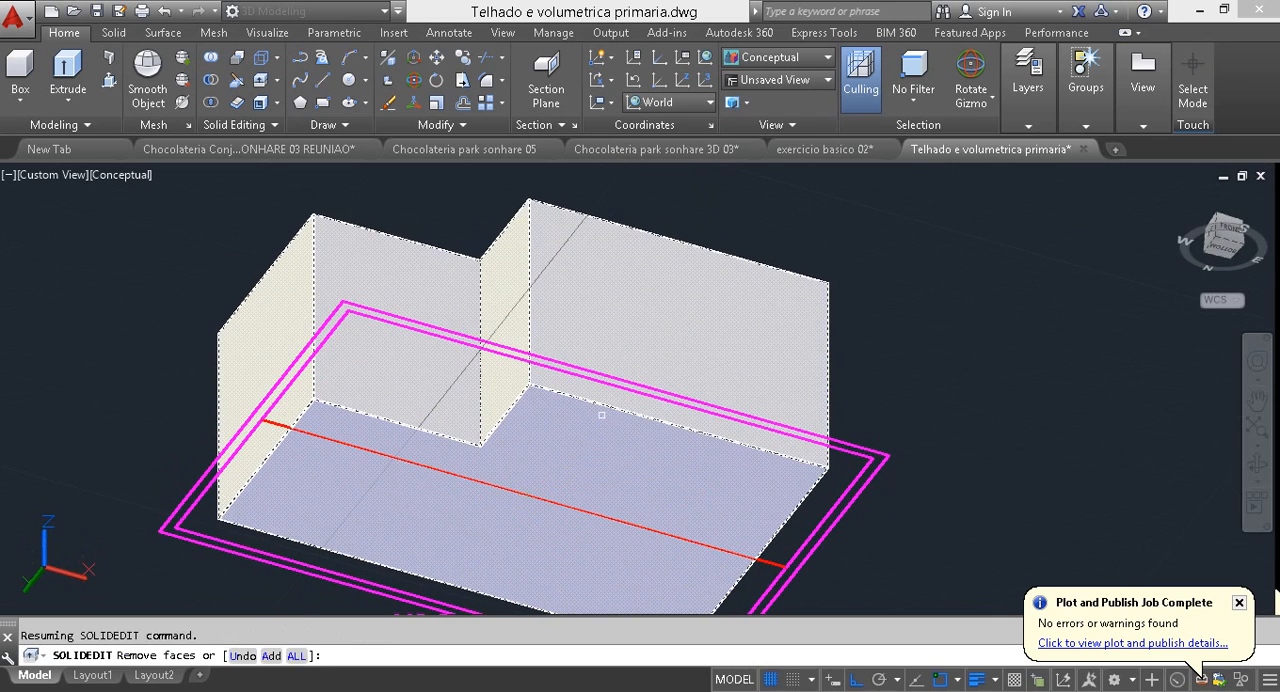
left_click(590, 443)
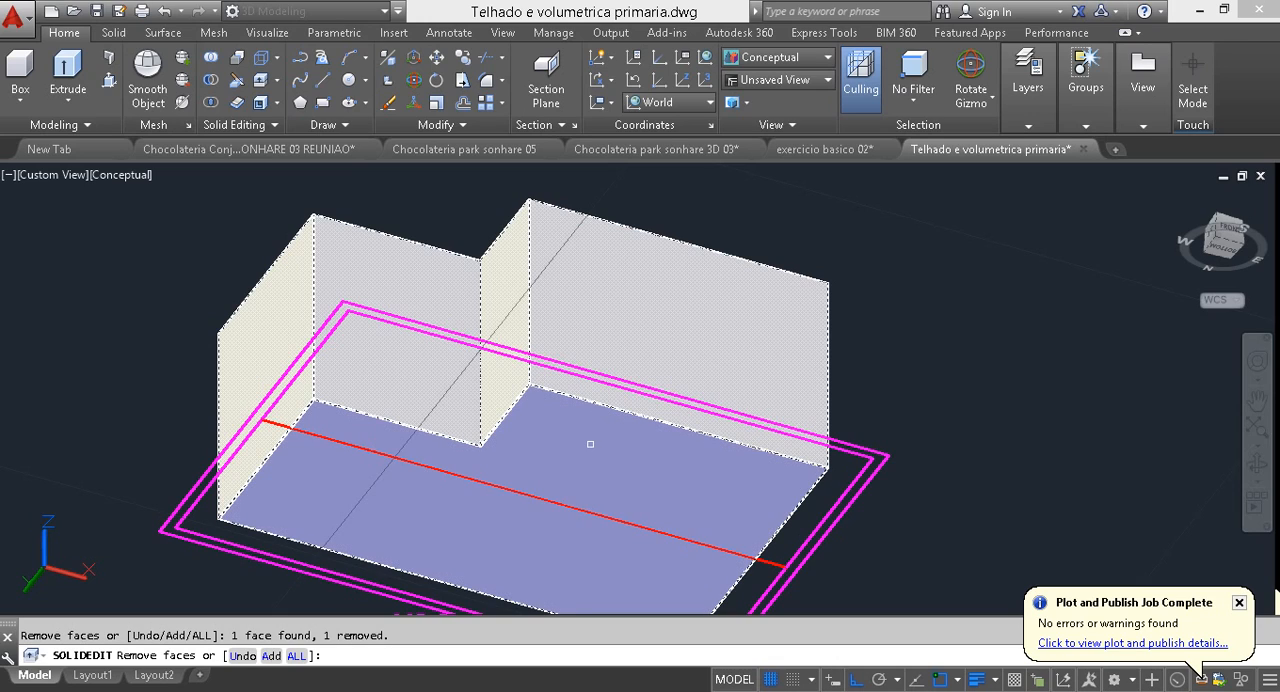
key("Return")
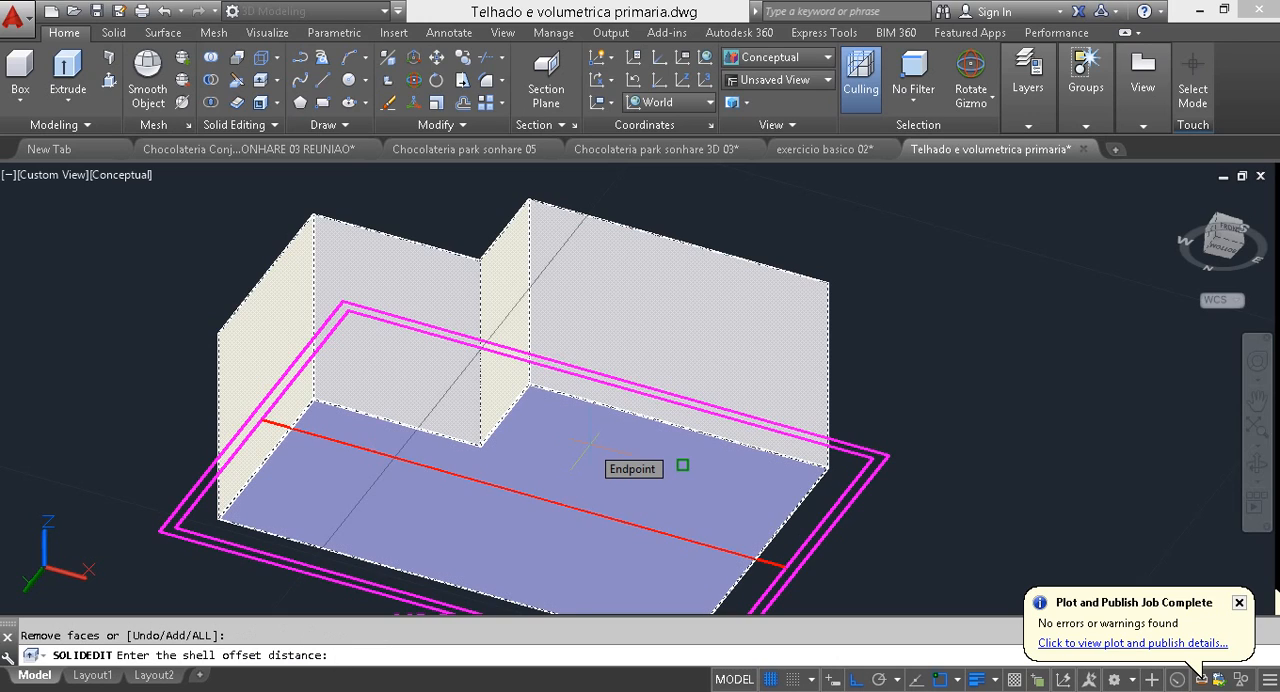
type(".15")
key("Return")
key("Escape")
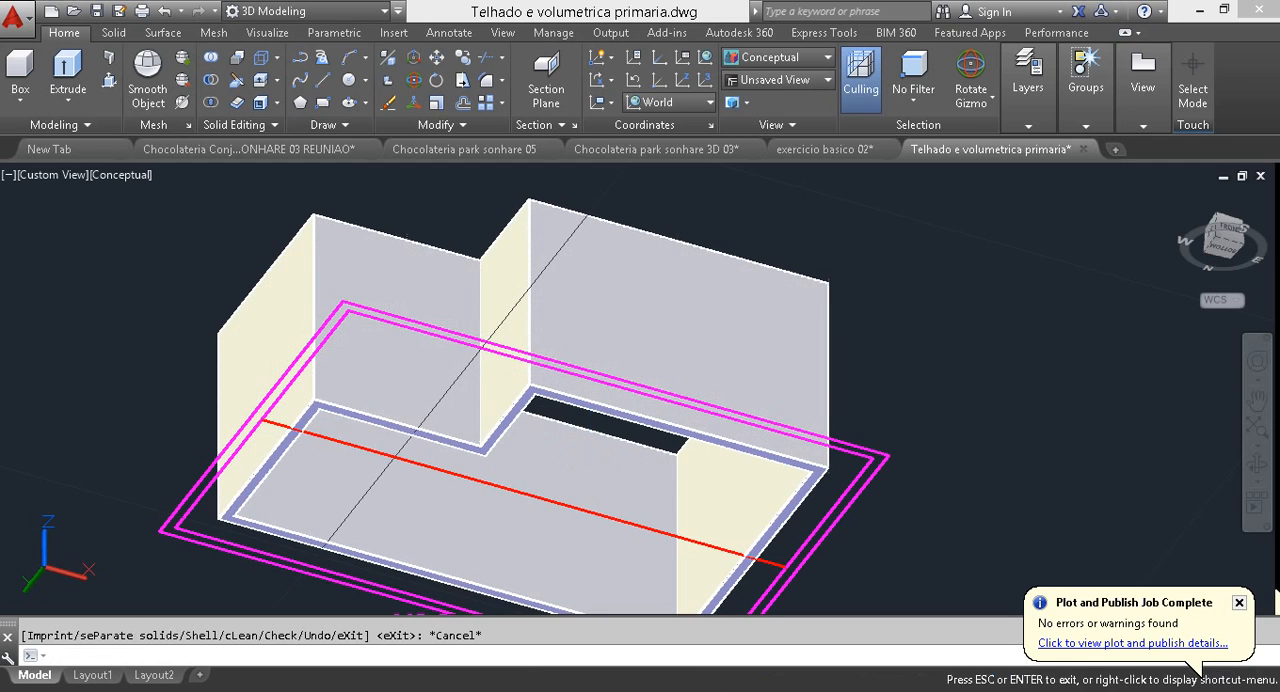
middle_click_drag(590, 440, 525, 523, "shift")
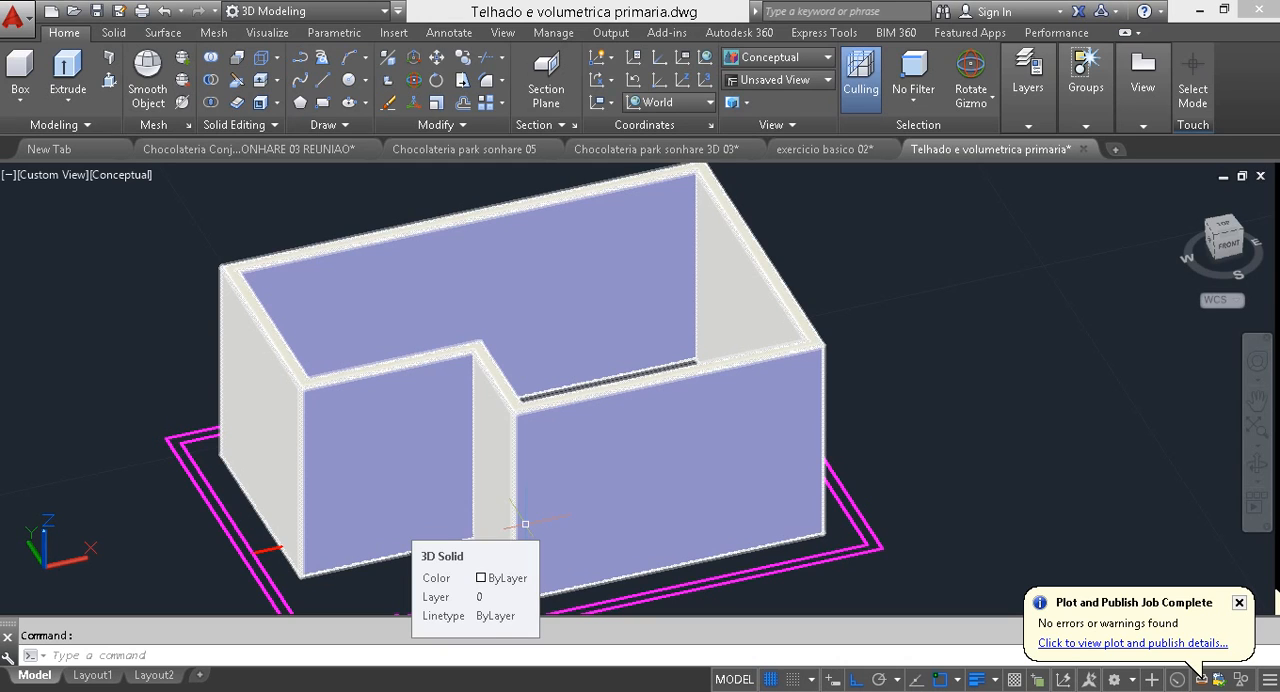
middle_click_drag(737, 471, 786, 397)
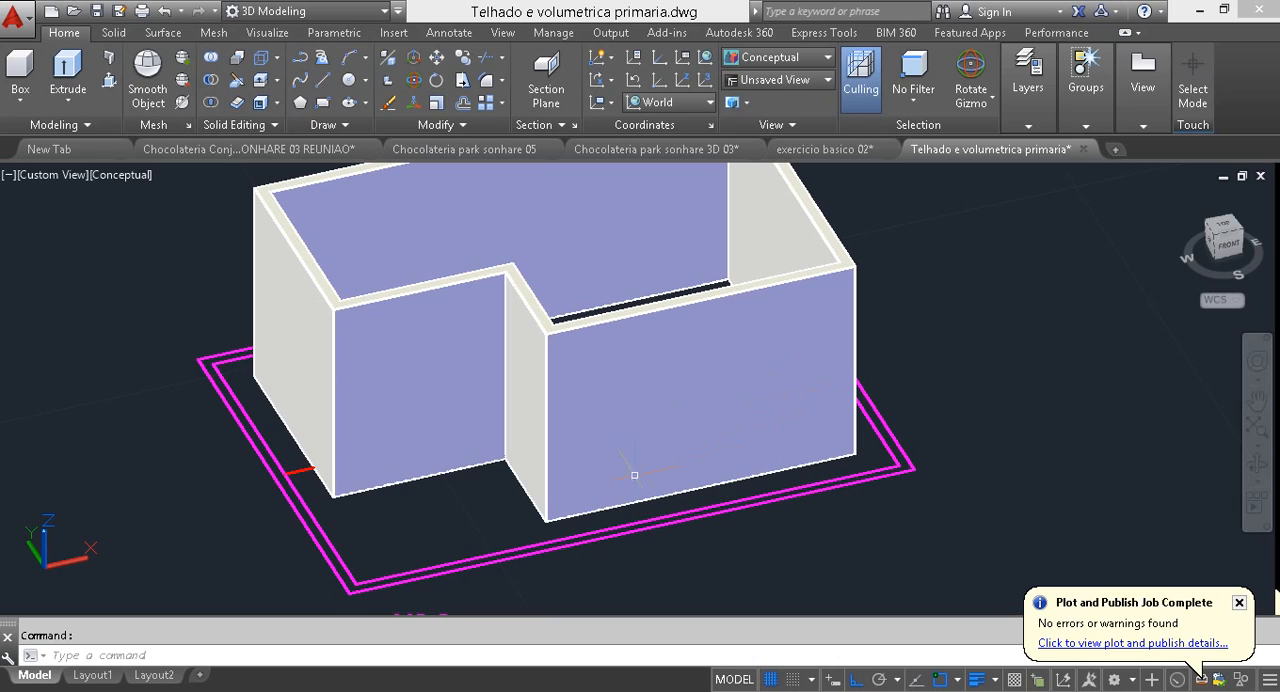
Step: Switch the gizmo on the outer magenta roof outline from rotating to moving
left_click(242, 422)
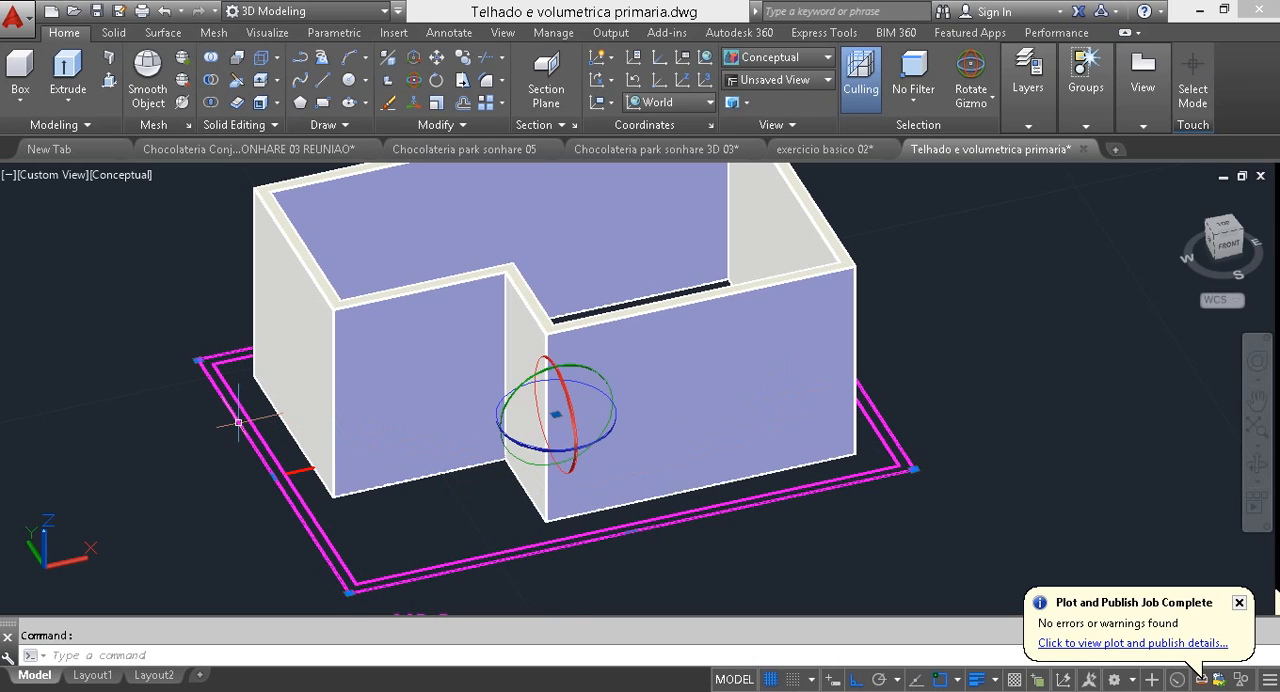
left_click(755, 170)
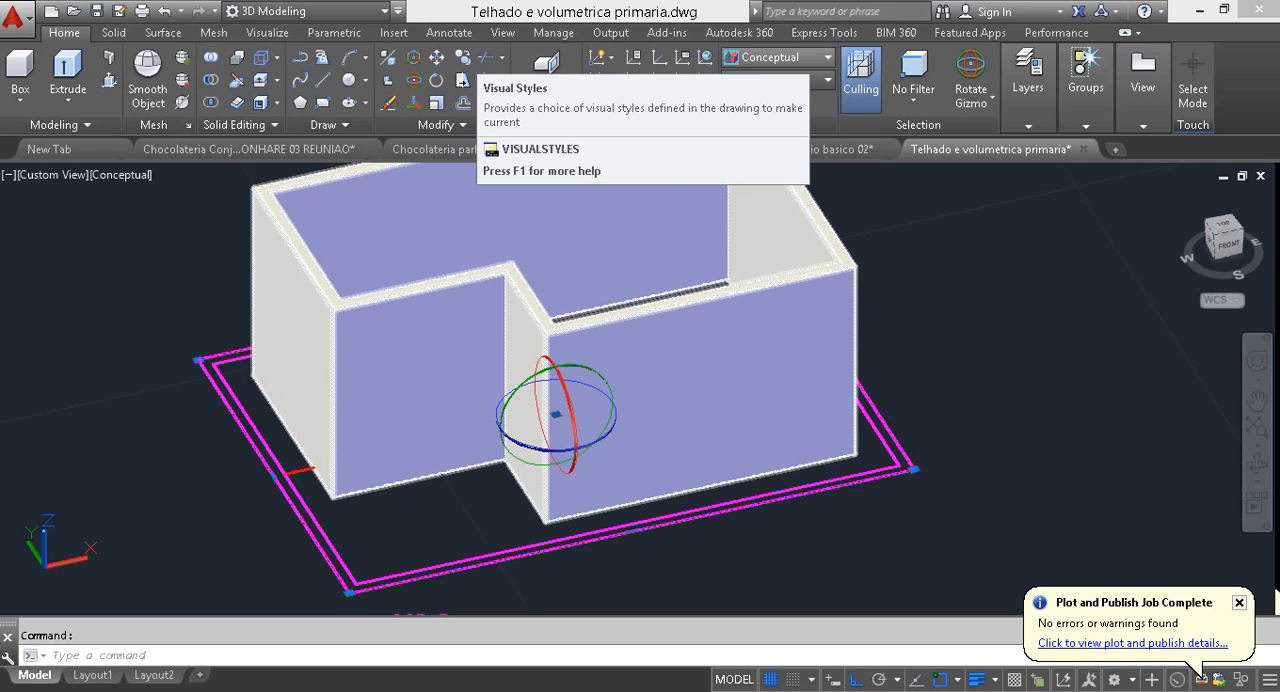
right_click(568, 407)
left_click(614, 417)
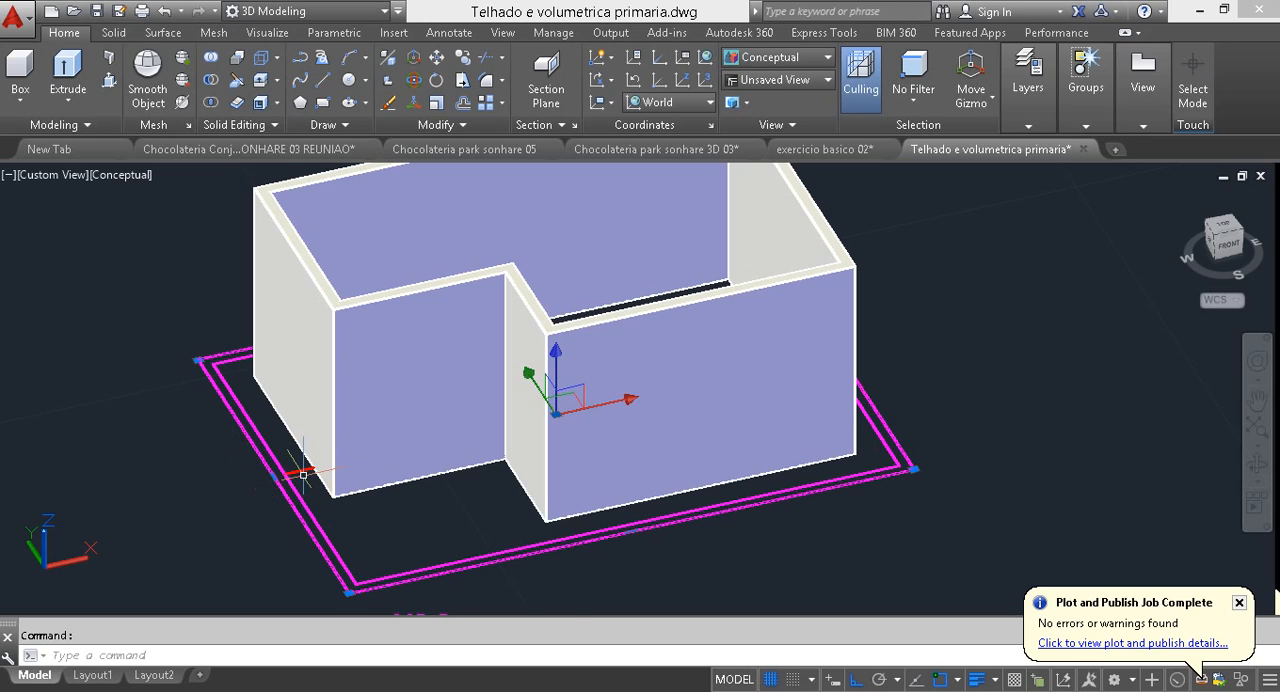
mouse_move(300, 463)
left_click(226, 479)
left_click(262, 452)
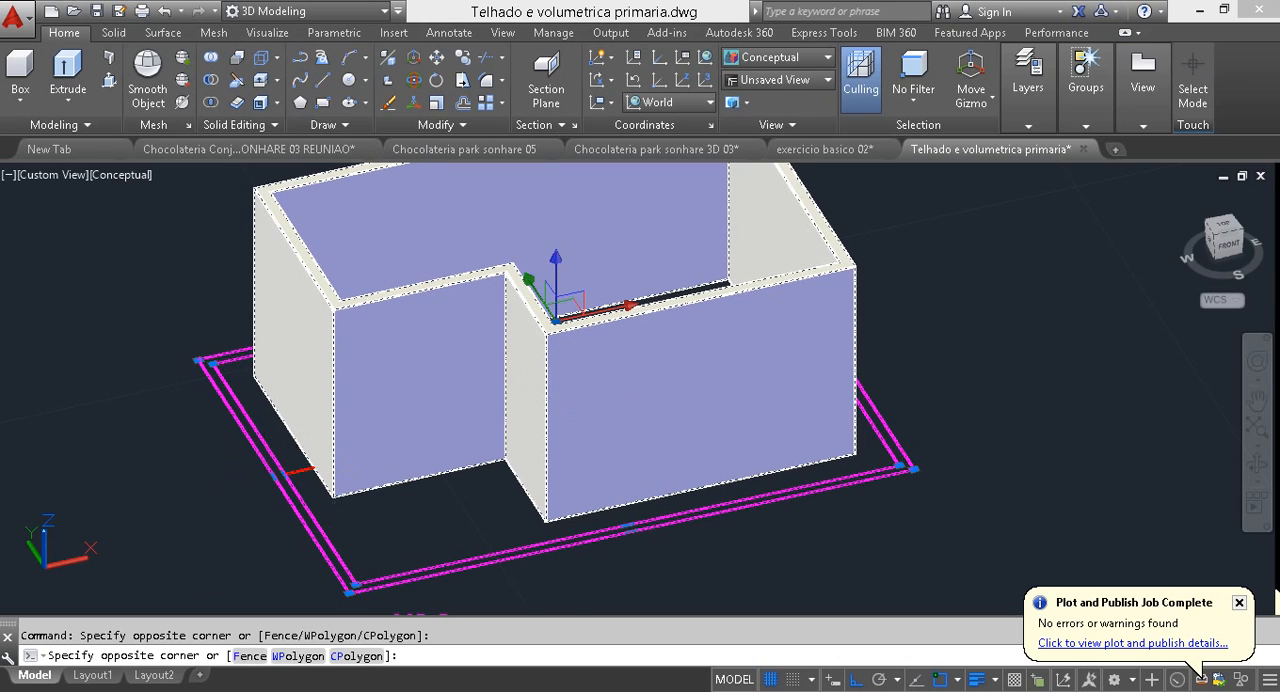
key("Escape")
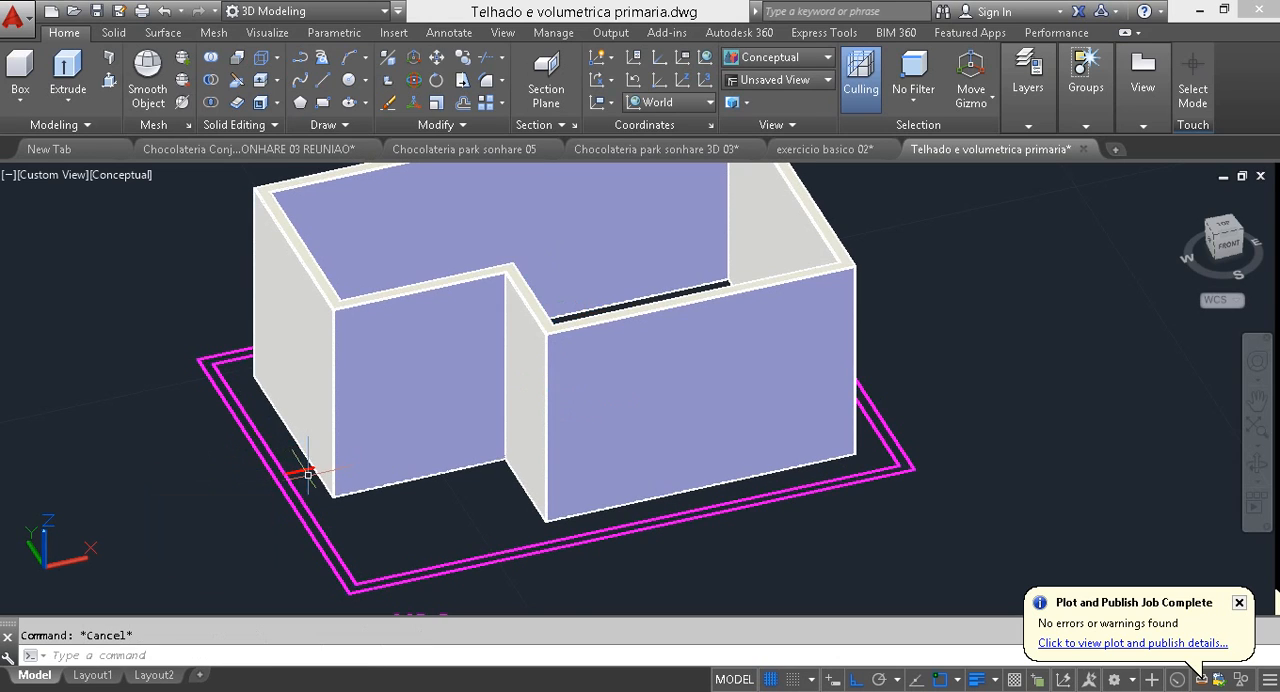
Step: Try to raise both magenta roof outlines and the red centre line by 3 along Z with the Move gizmo
left_click(297, 457)
left_click(262, 488)
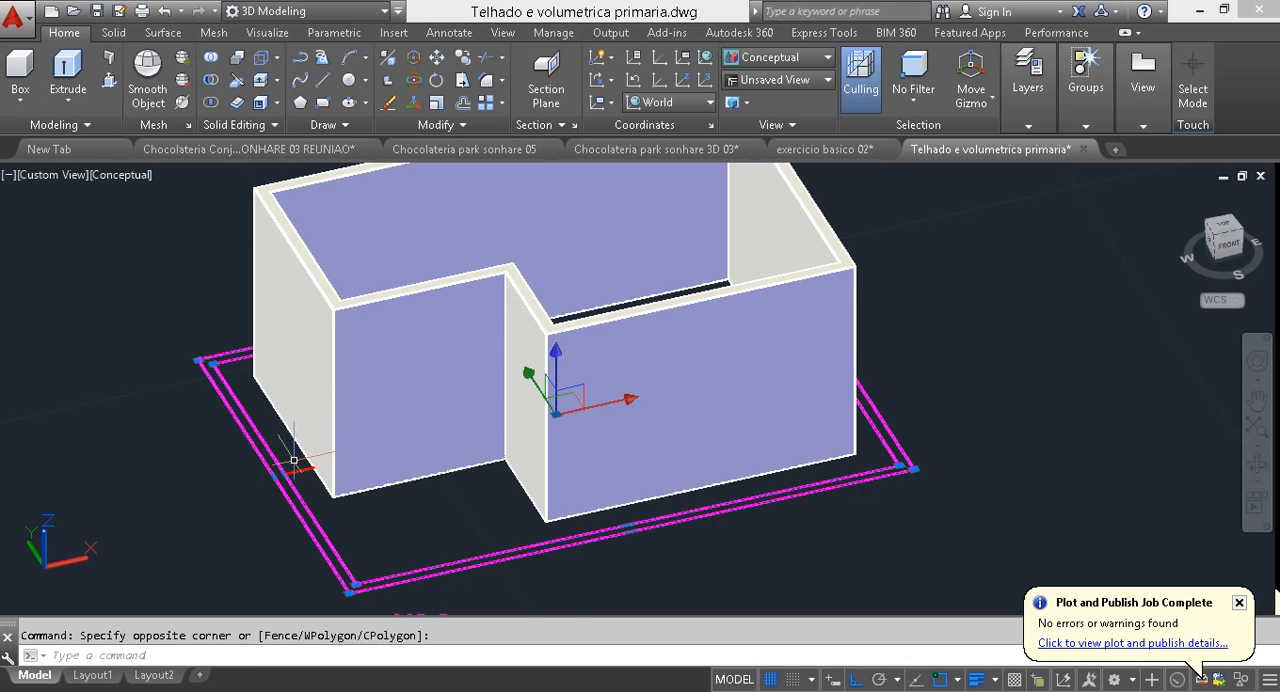
left_click(294, 461)
left_click(246, 508)
left_click(556, 380)
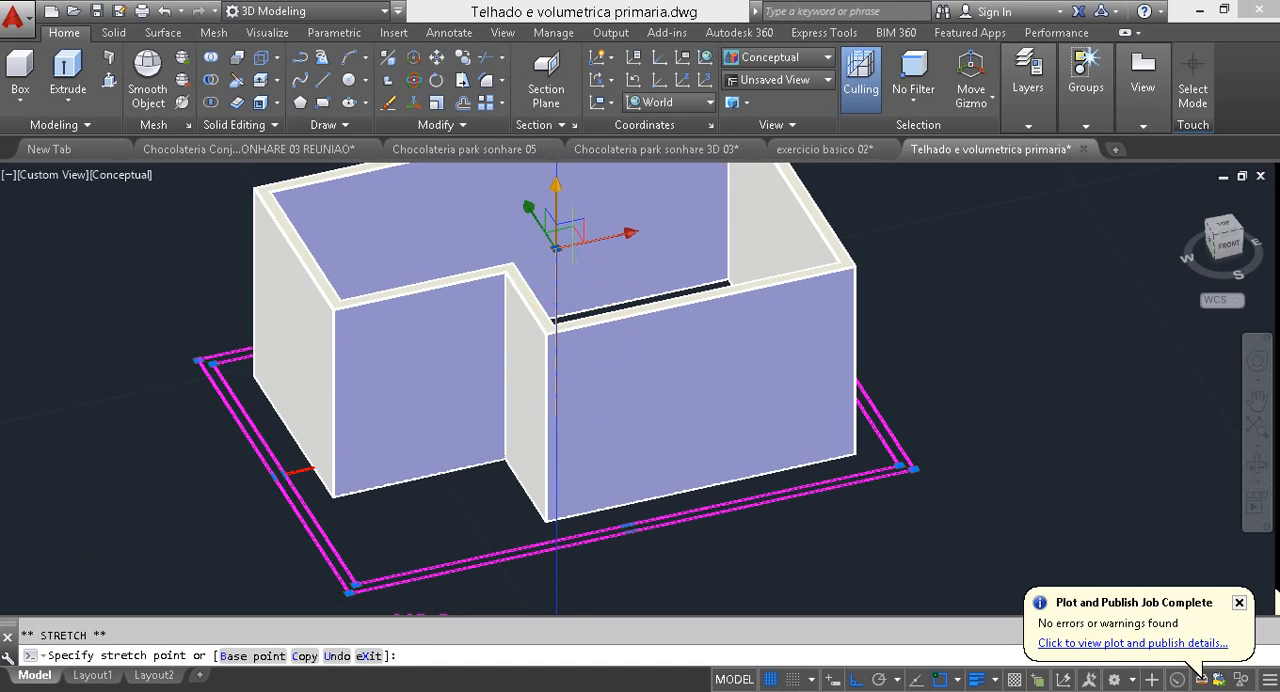
type("3")
key("Return")
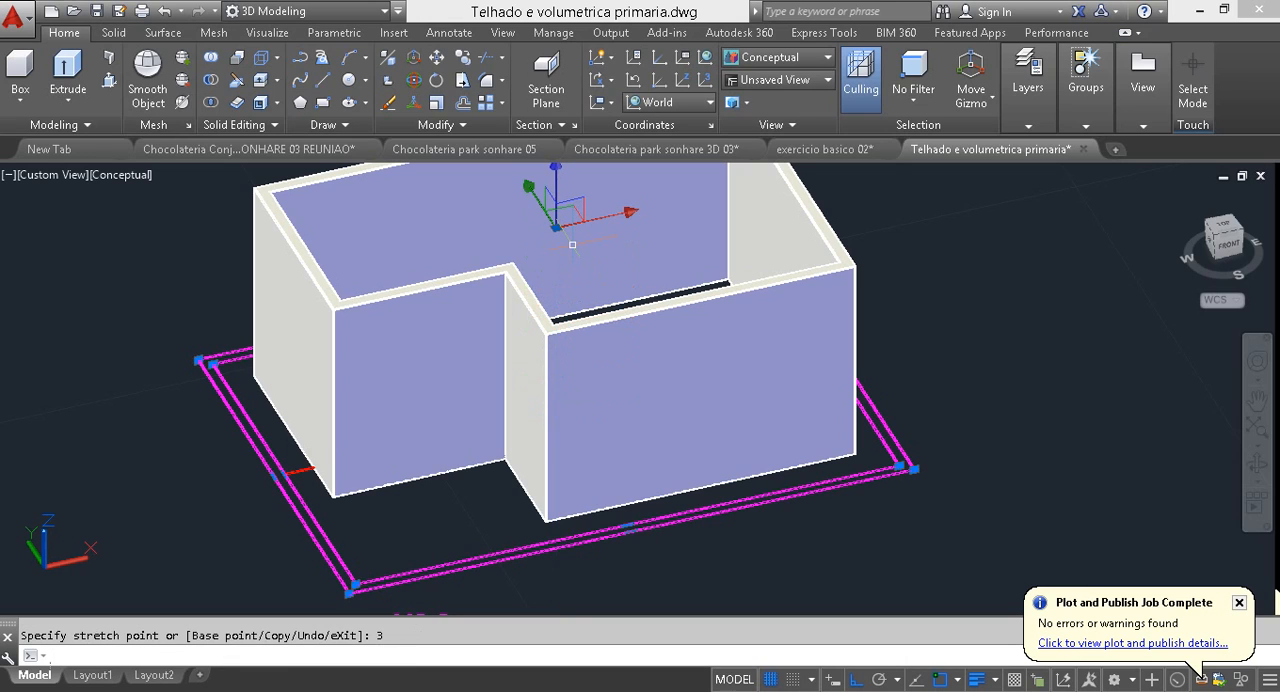
key("Escape")
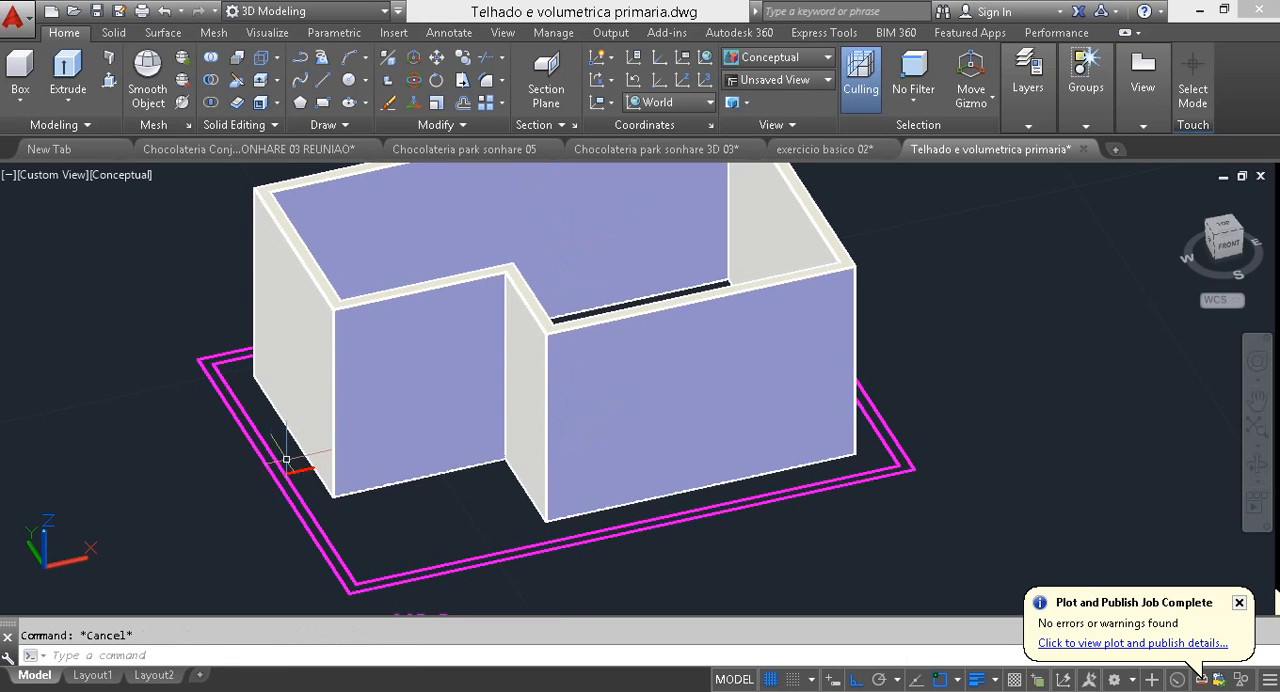
left_click(288, 457)
left_click(252, 507)
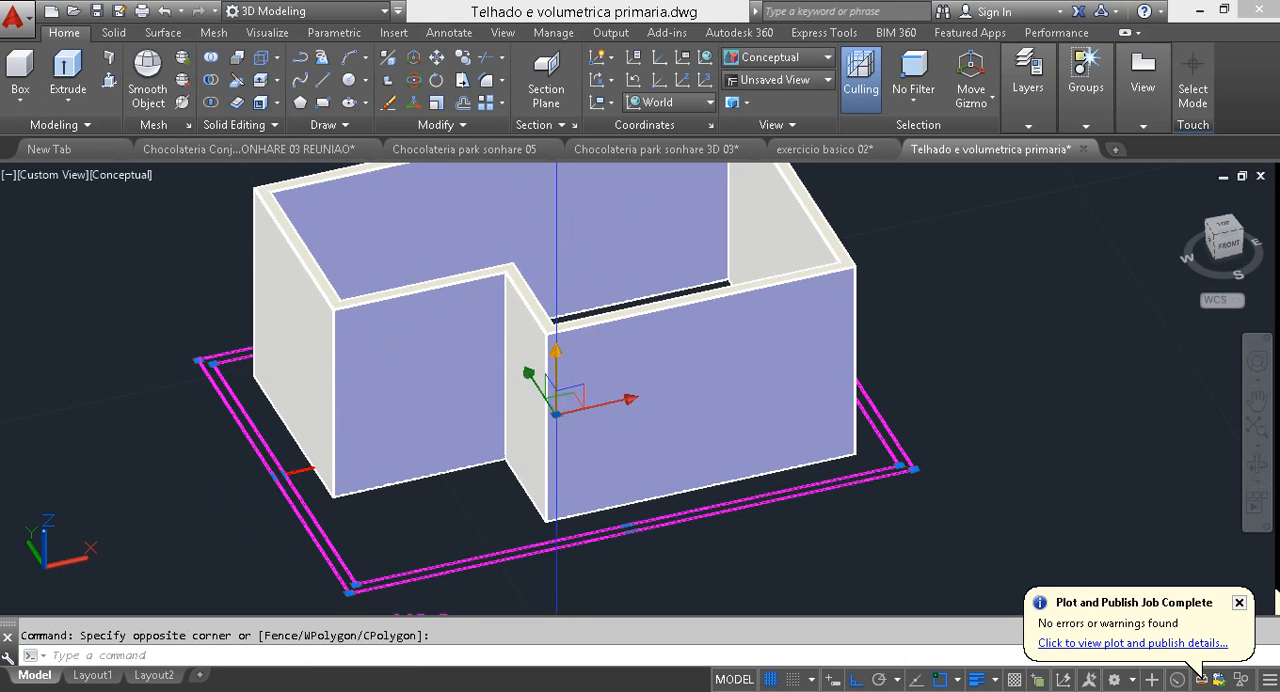
left_click(556, 365)
middle_click_drag(588, 260, 528, 437)
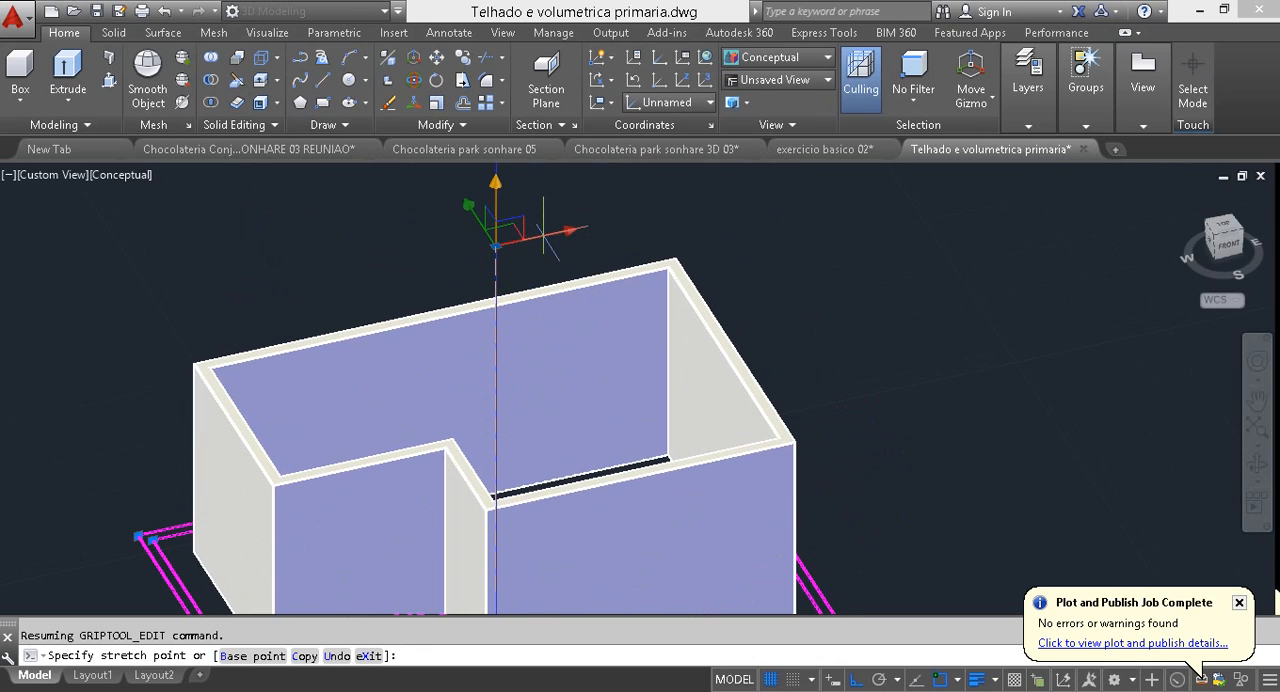
key("Escape")
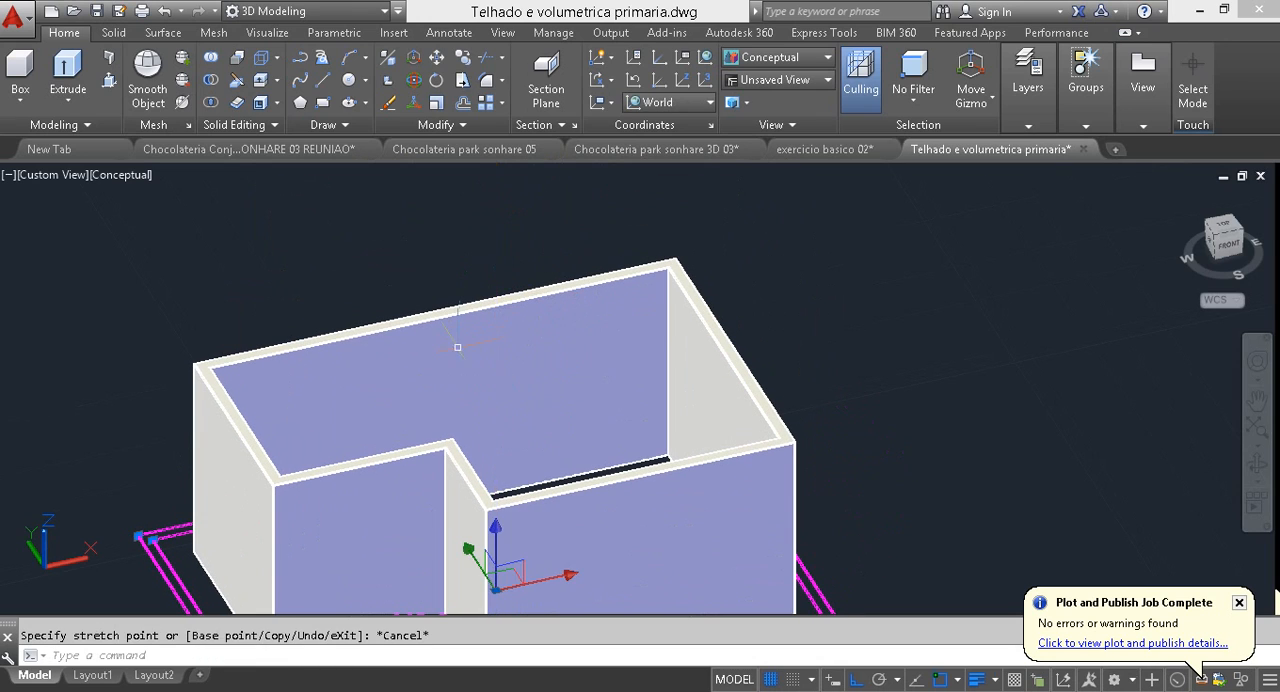
Step: Try to lift the selected roof outlines and red centre line 3 units in Z using the Move command
middle_click_drag(457, 349, 491, 266)
type("m")
key("Return")
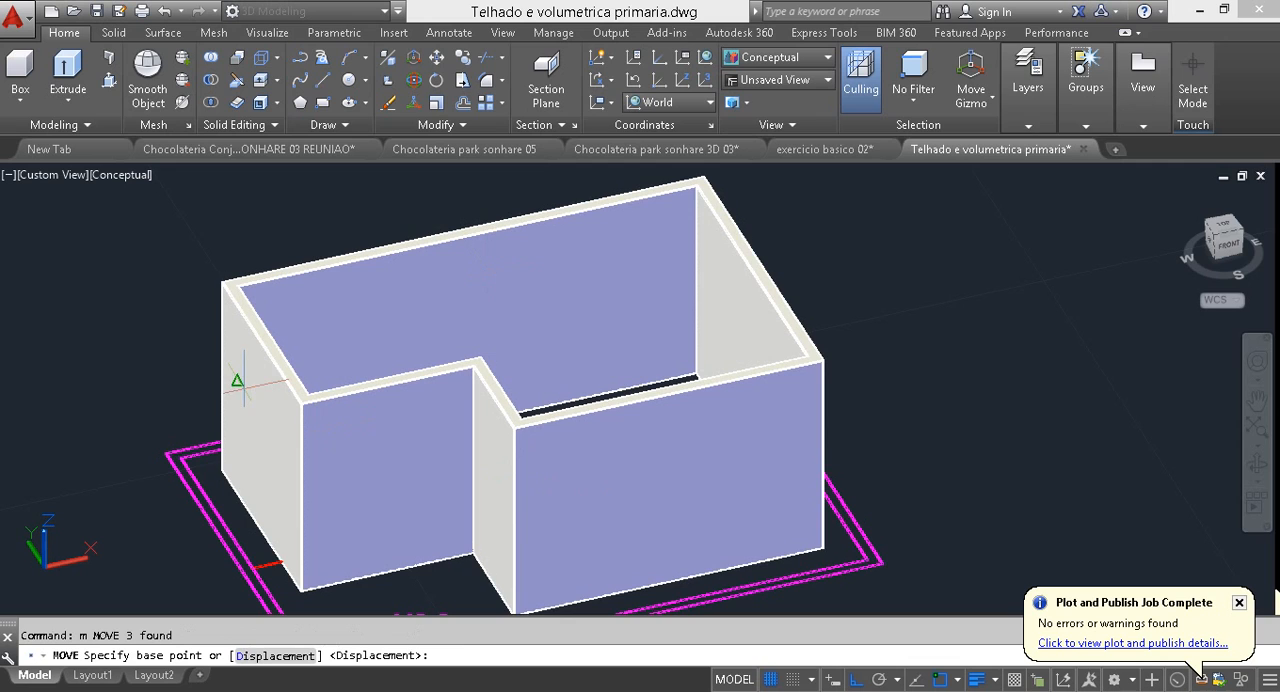
left_click(174, 392)
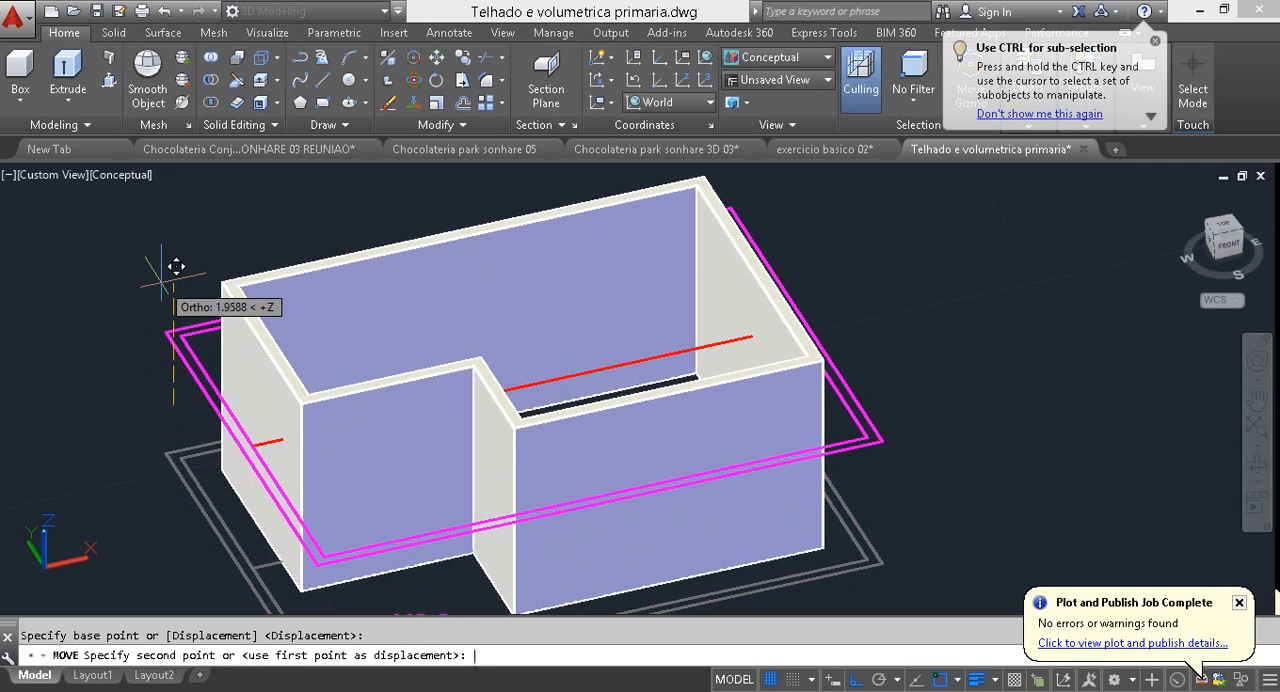
type("3")
key("Return")
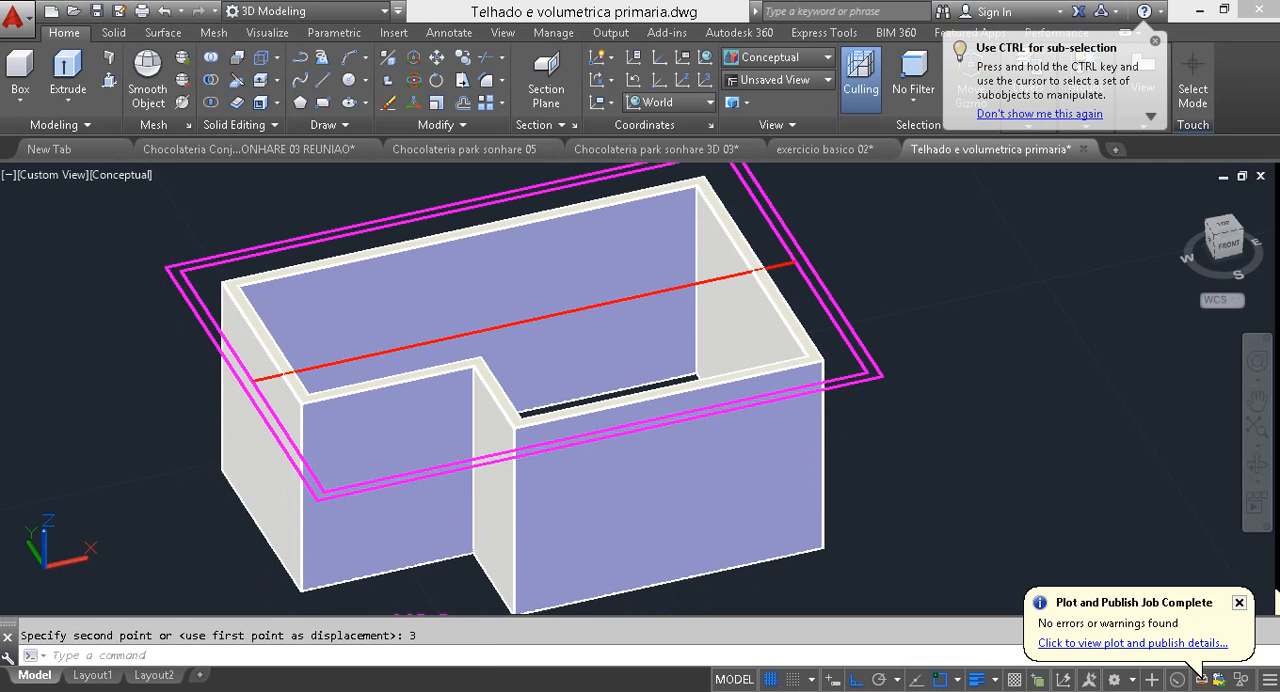
middle_click_drag(510, 440, 249, 352, "shift")
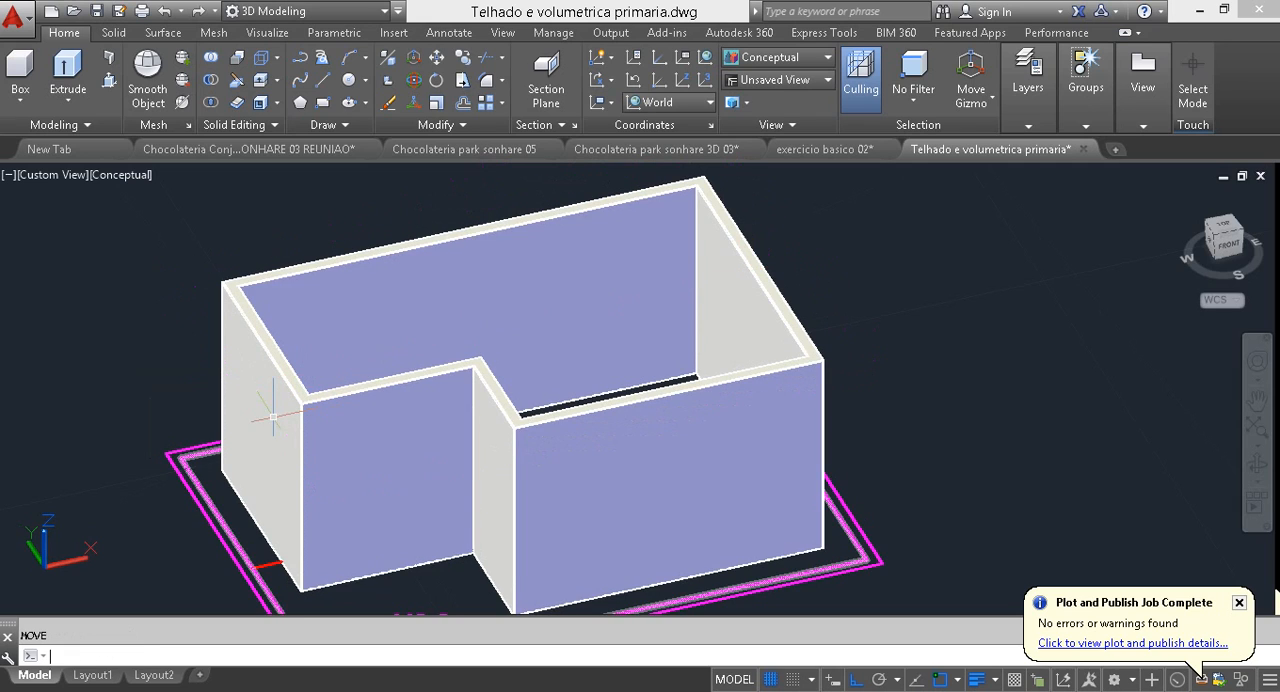
Step: Move the two magenta roof outlines and the red centre line up by 3 to the top of the walls
scroll(326, 420, "up", 4)
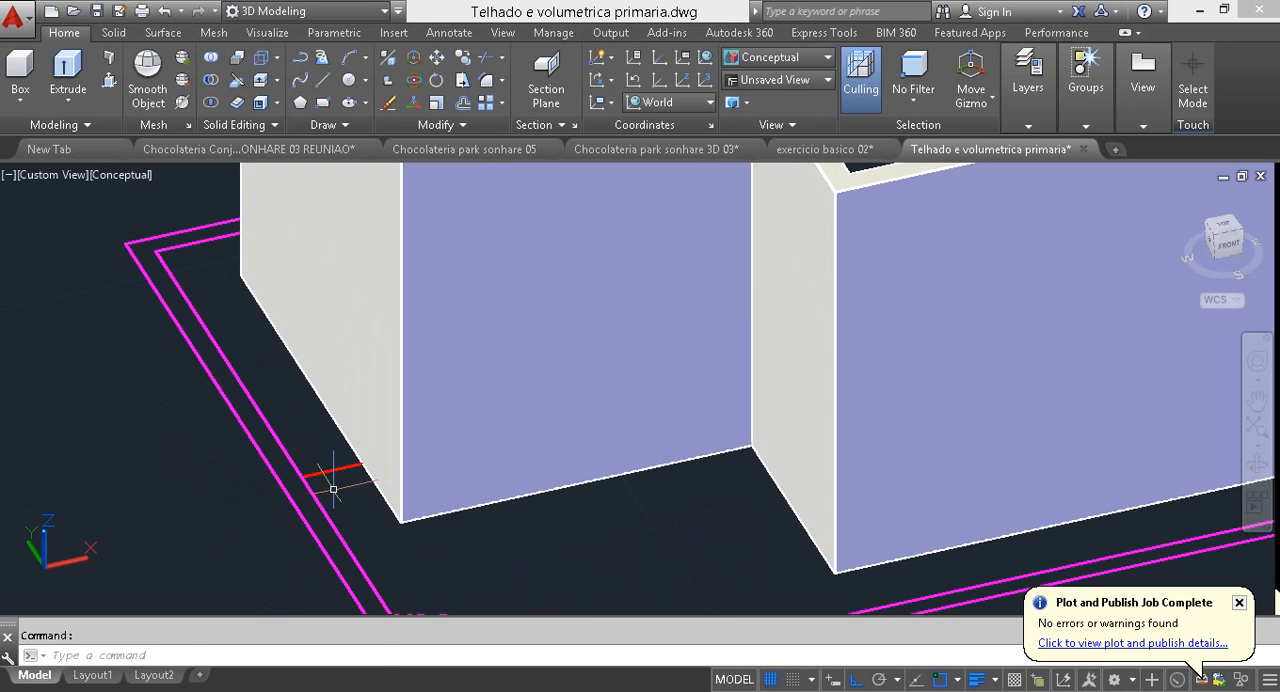
left_click(333, 489)
left_click(250, 451)
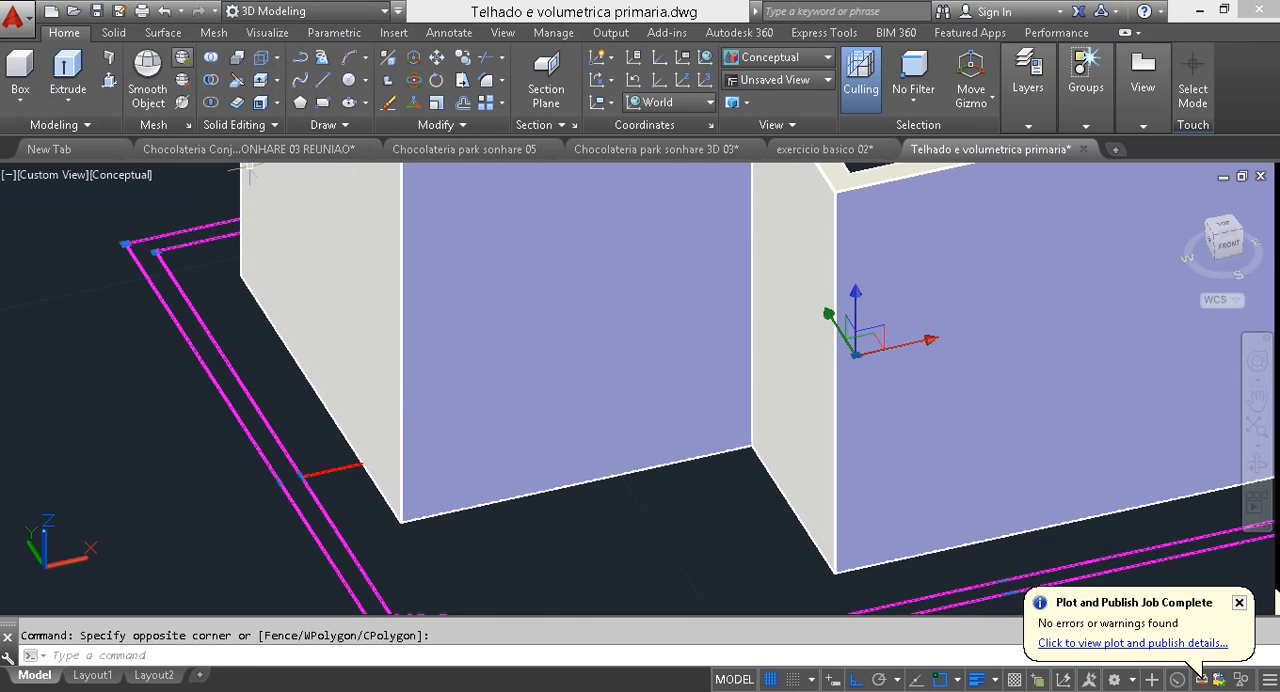
left_click(436, 57)
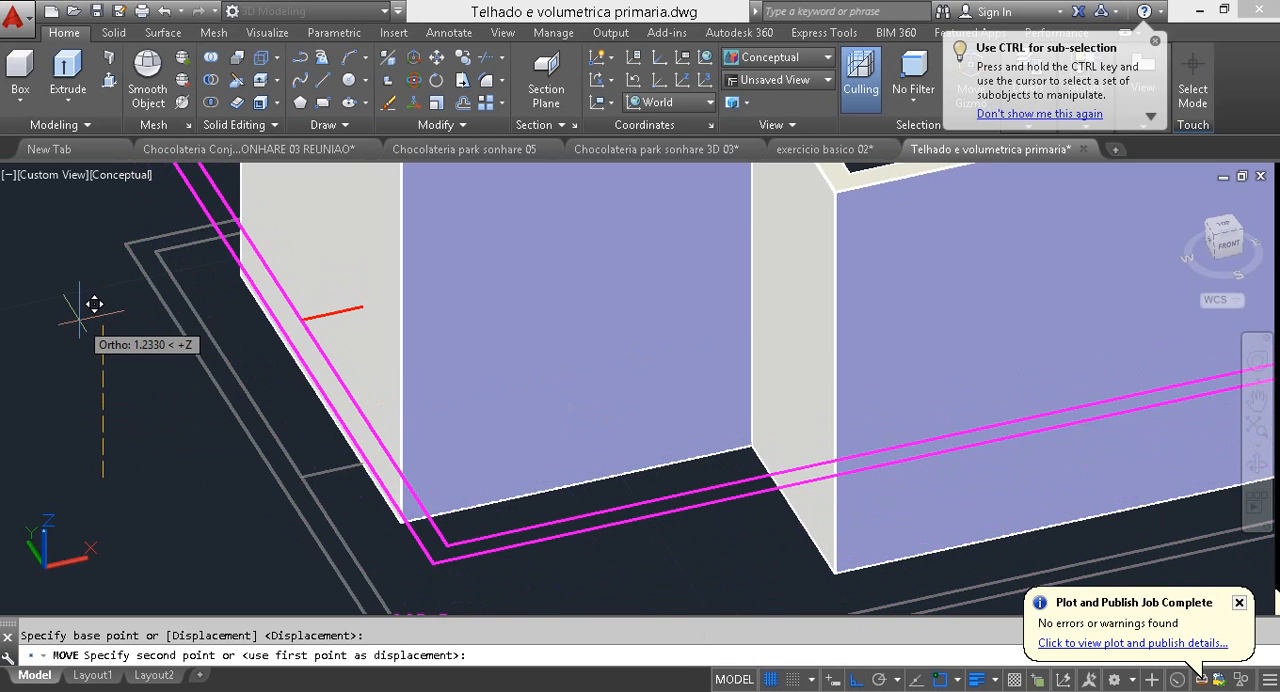
type("3")
key("Return")
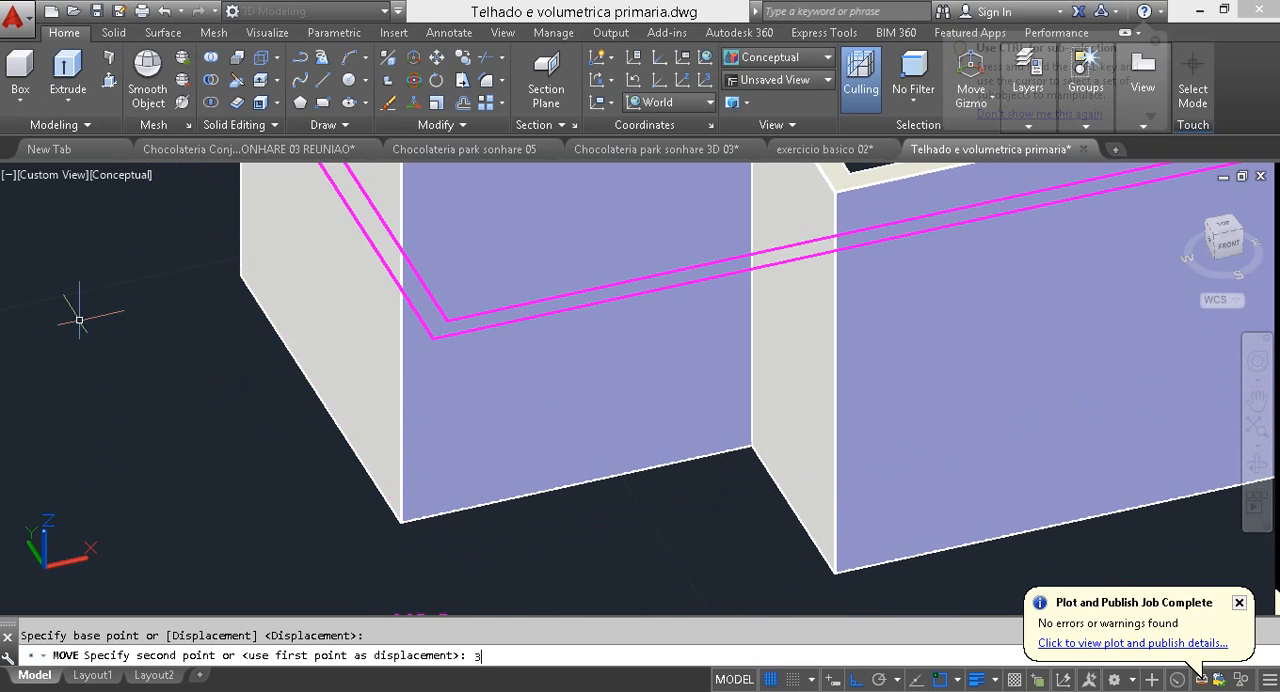
scroll(196, 472, "down", 5)
middle_click_drag(418, 474, 511, 536)
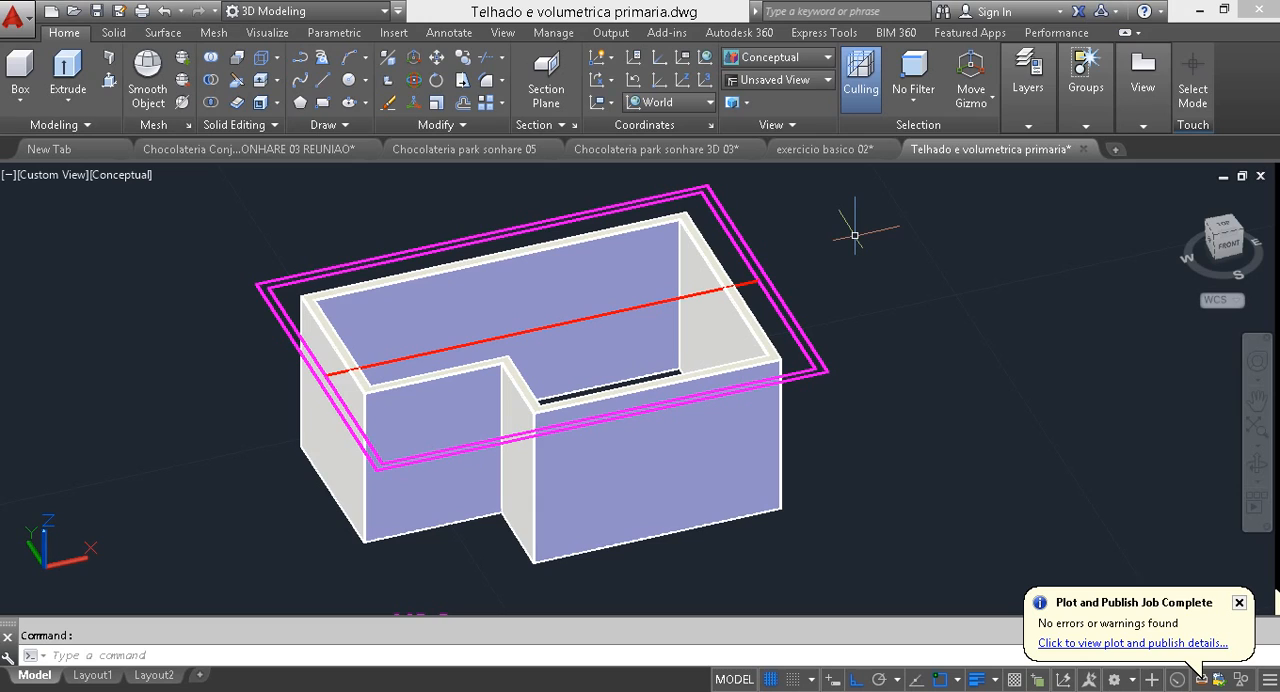
Step: Extrude the outer magenta roof outline upward to a height of 1
left_click(783, 300)
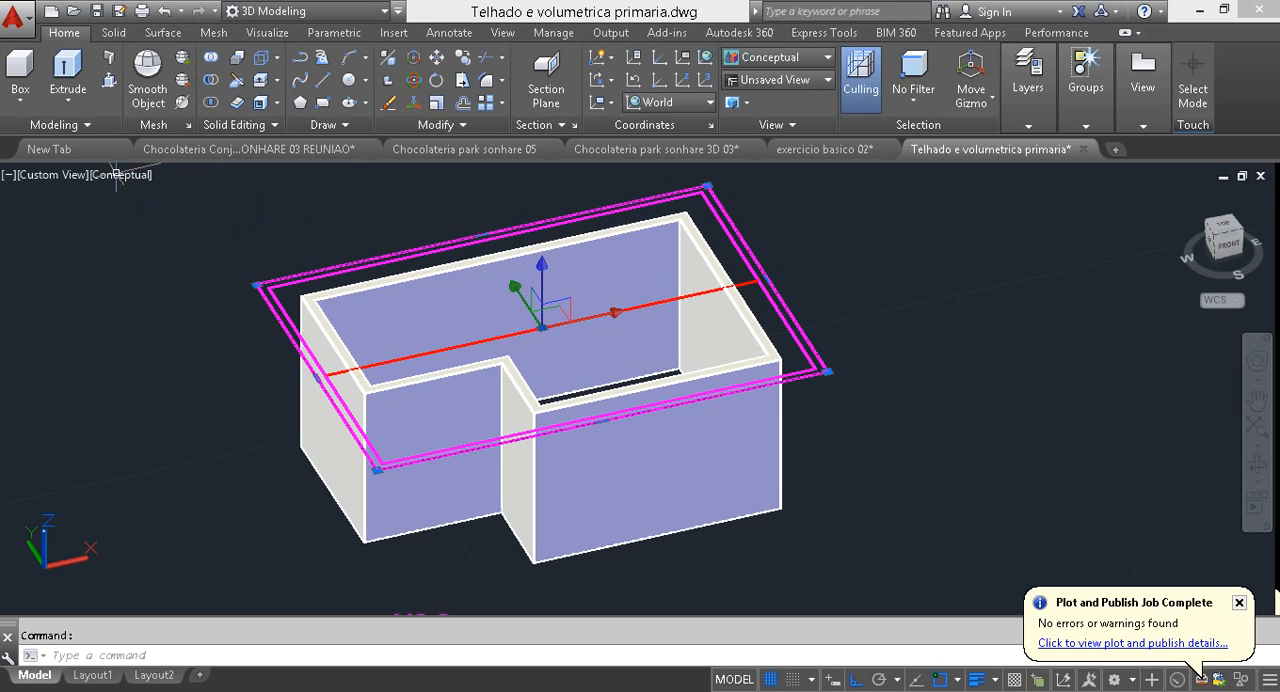
left_click(67, 68)
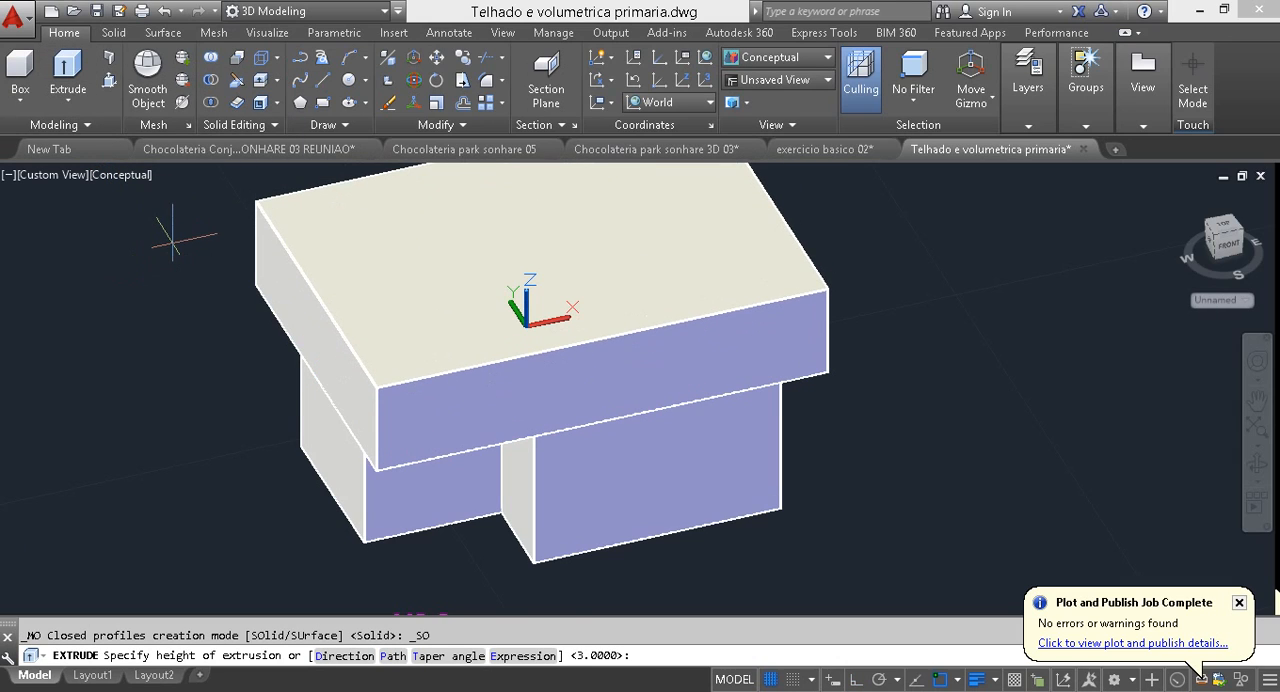
type("1")
key("Return")
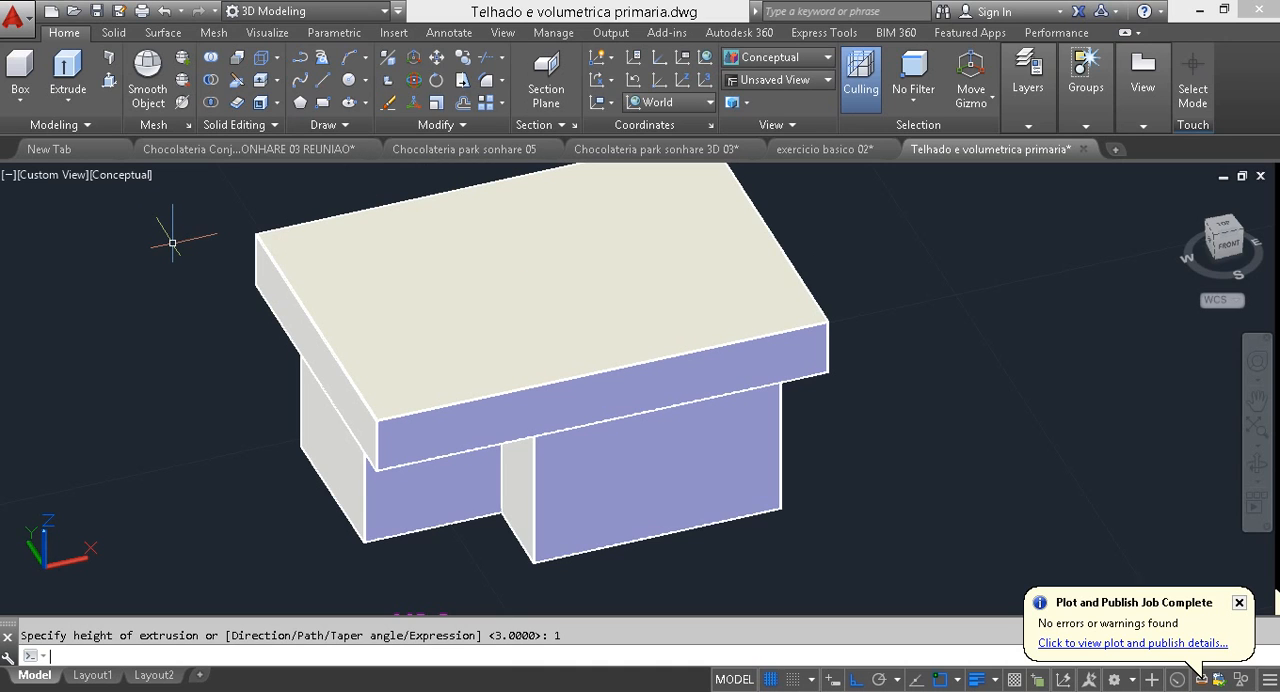
middle_click_drag(540, 352, 560, 370, "shift")
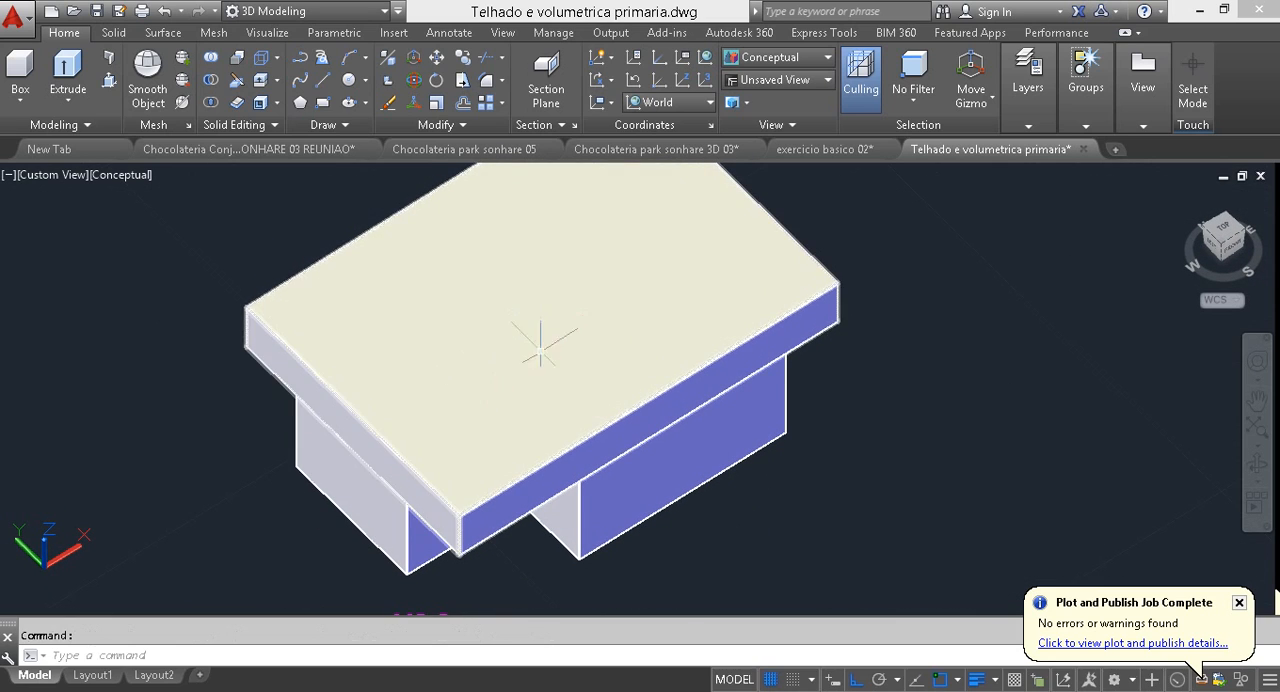
Step: Shell the extruded roof block with a 0.05 offset, removing its top face to leave it open
mouse_move(541, 334)
middle_mouse_down("shift")
mouse_move(440, 275)
mouse_move(543, 343)
middle_mouse_up("shift")
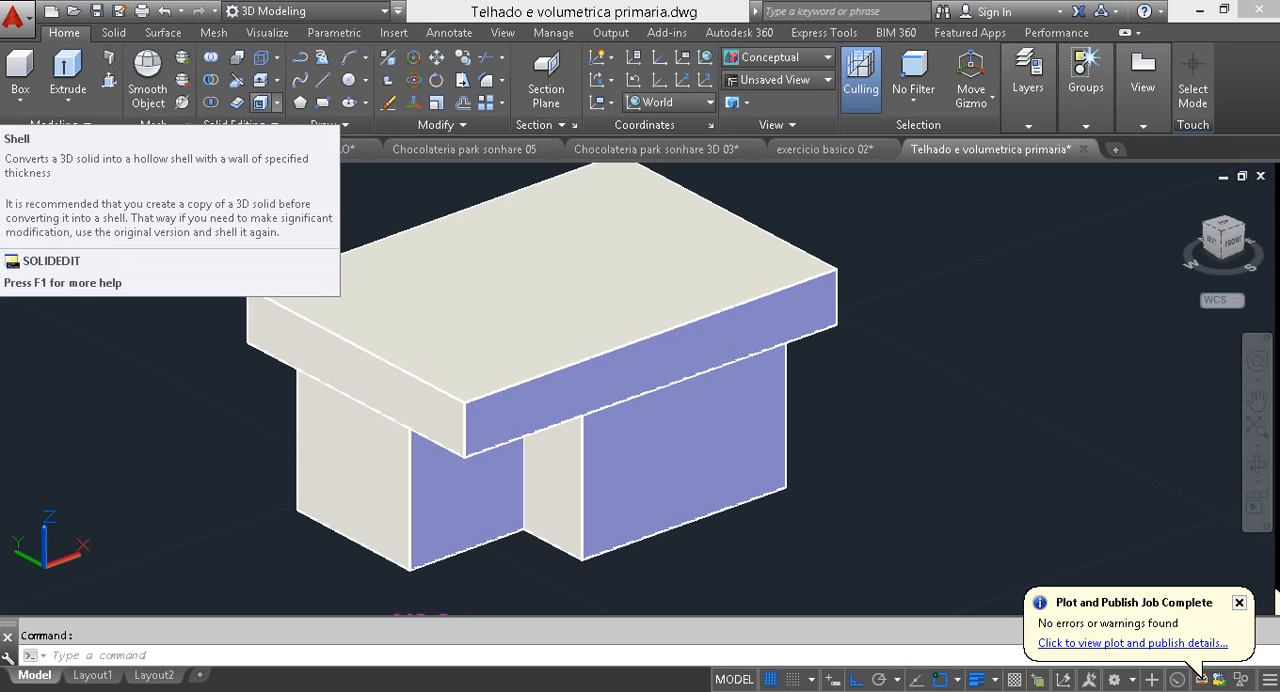
left_click(261, 102)
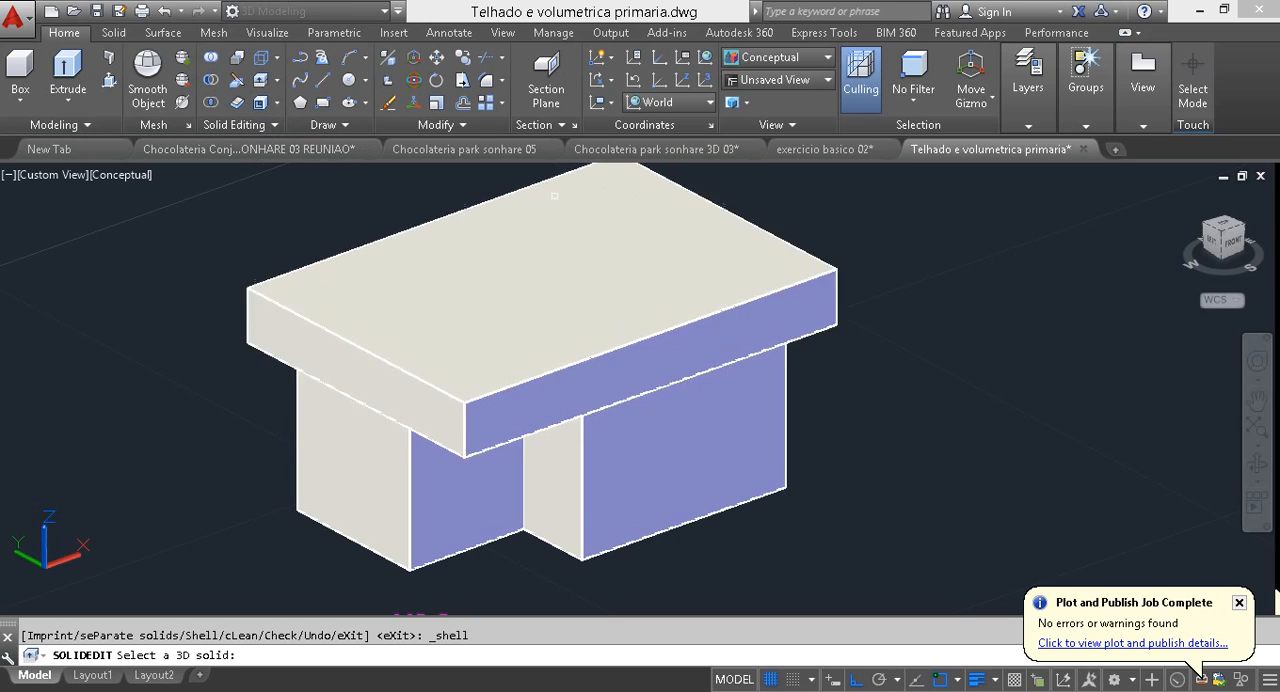
left_click(376, 252)
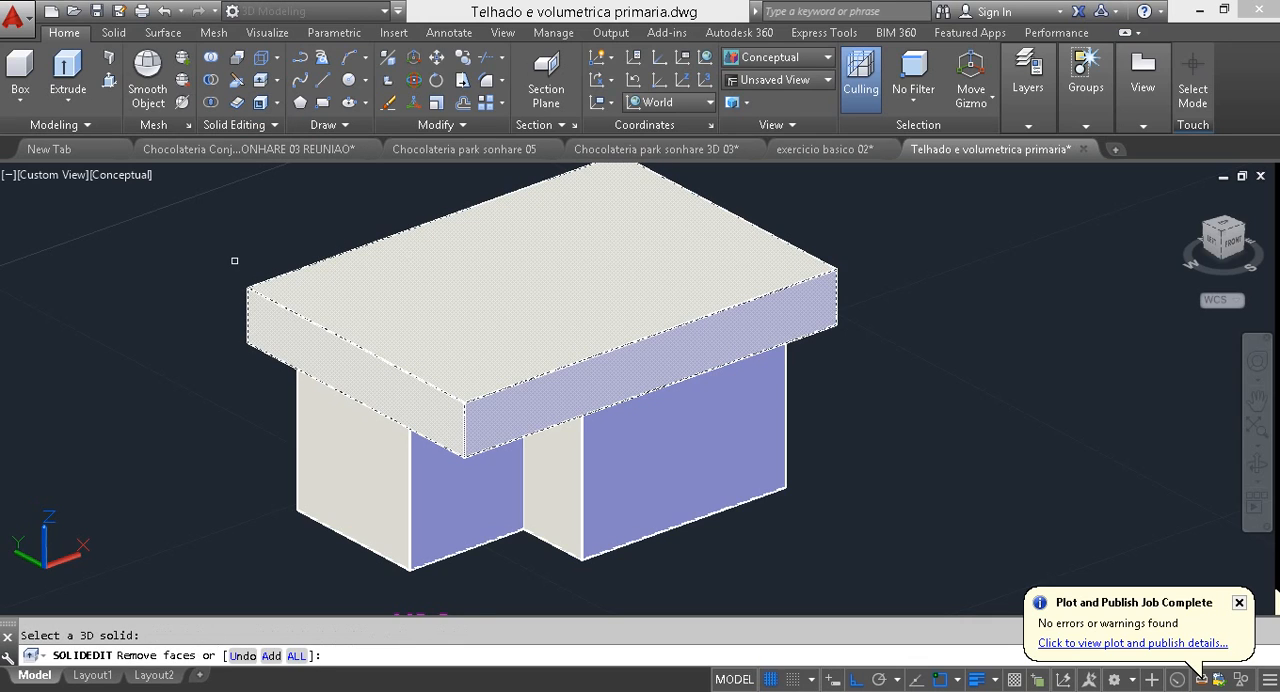
left_click(567, 269)
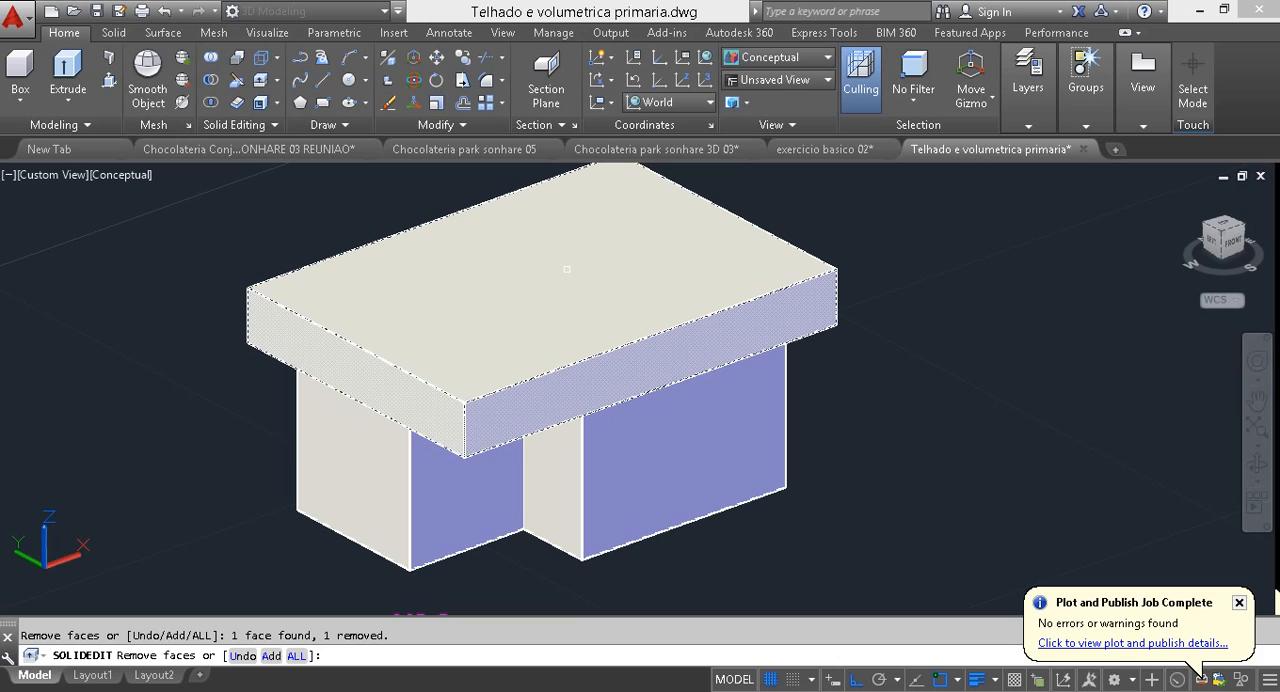
key("Return")
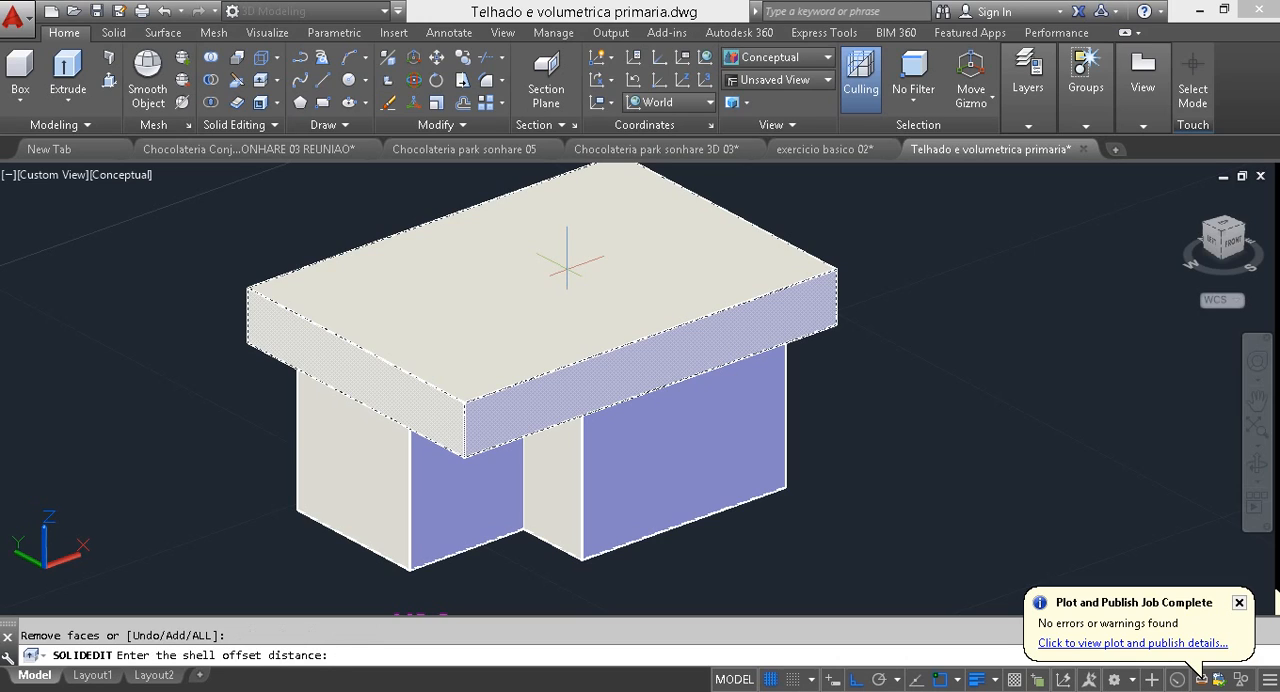
type(".05")
key("Return")
key("Escape")
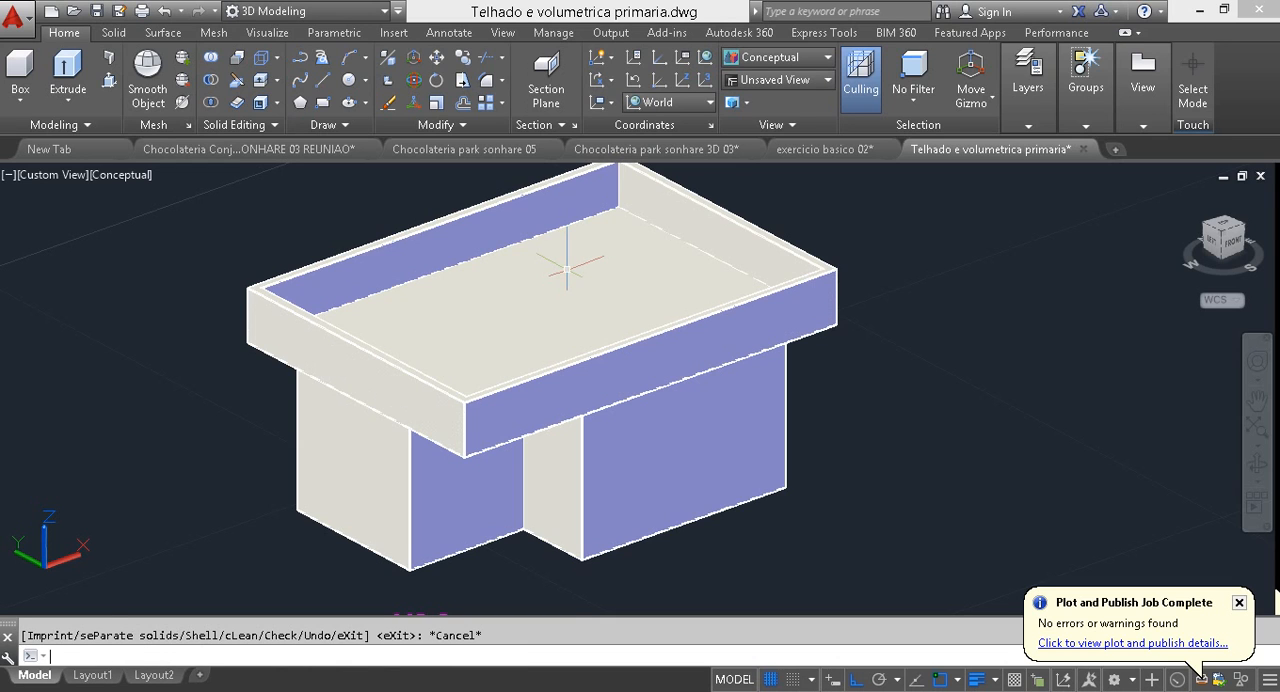
Step: Create a 0.1 high box over half the roof, from the inner rim corner to the midpoint of the opposite short inner edge
middle_click_drag(570, 258, 541, 408, "shift")
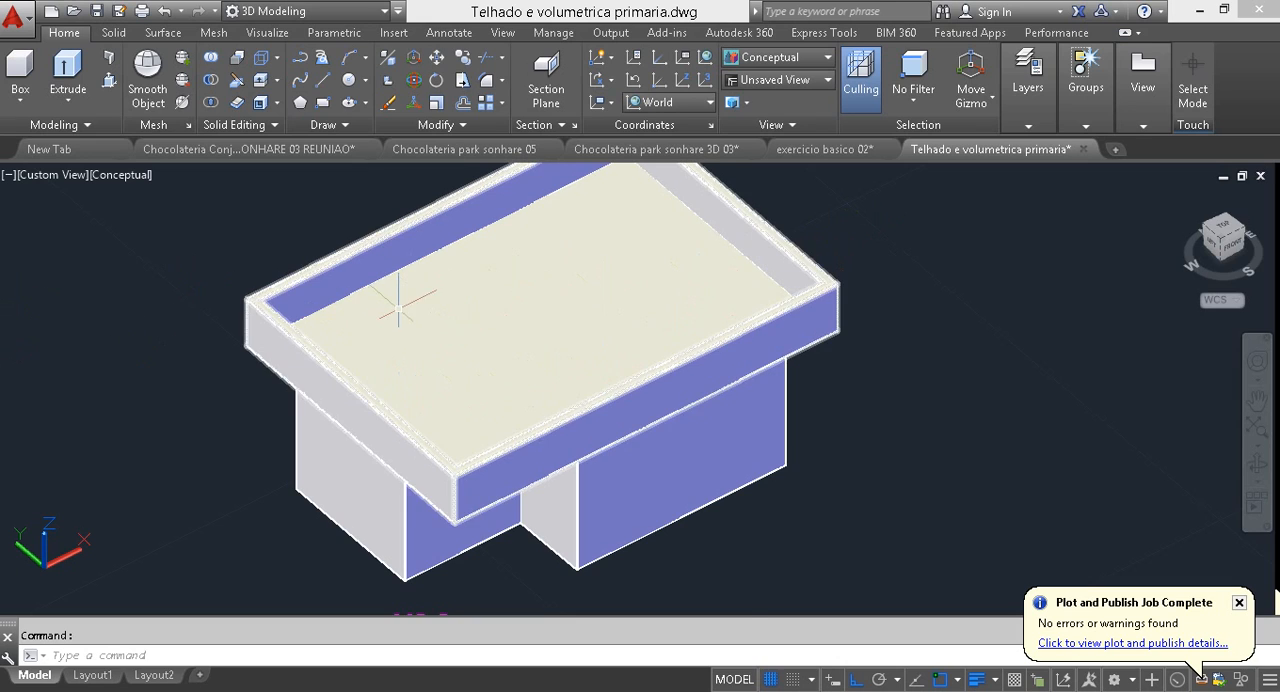
middle_click_drag(406, 297, 623, 266, "shift")
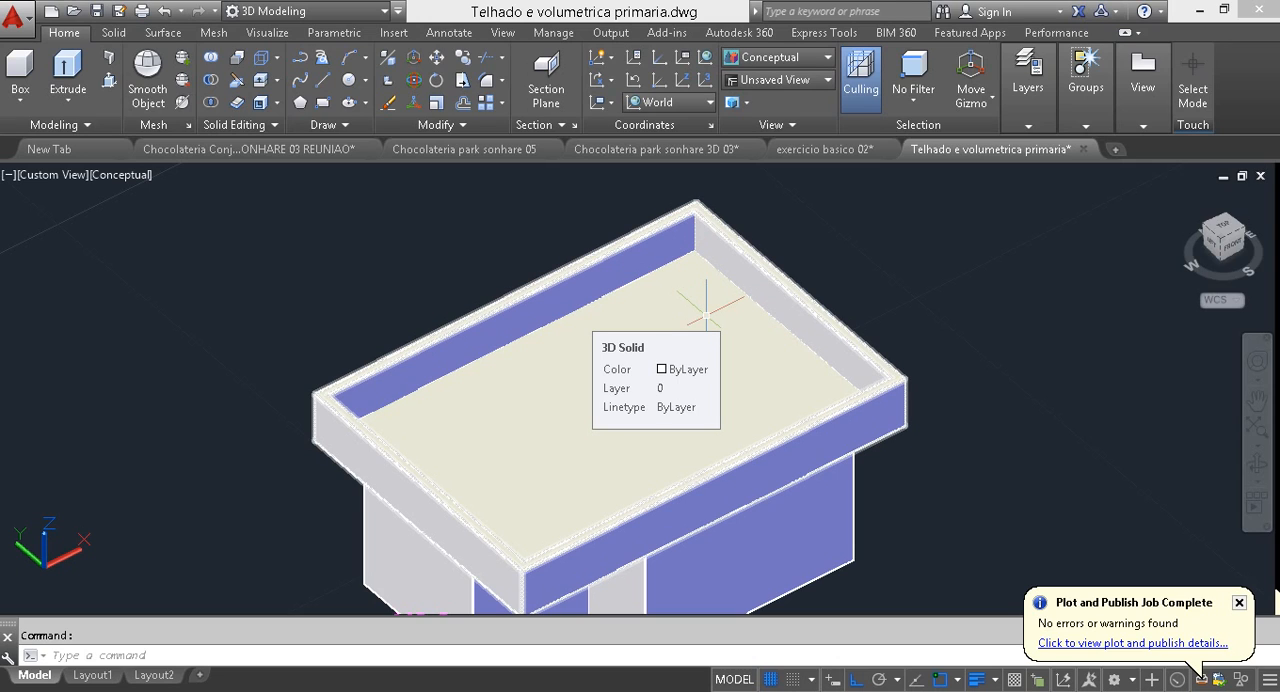
middle_click_drag(706, 316, 796, 304, "shift")
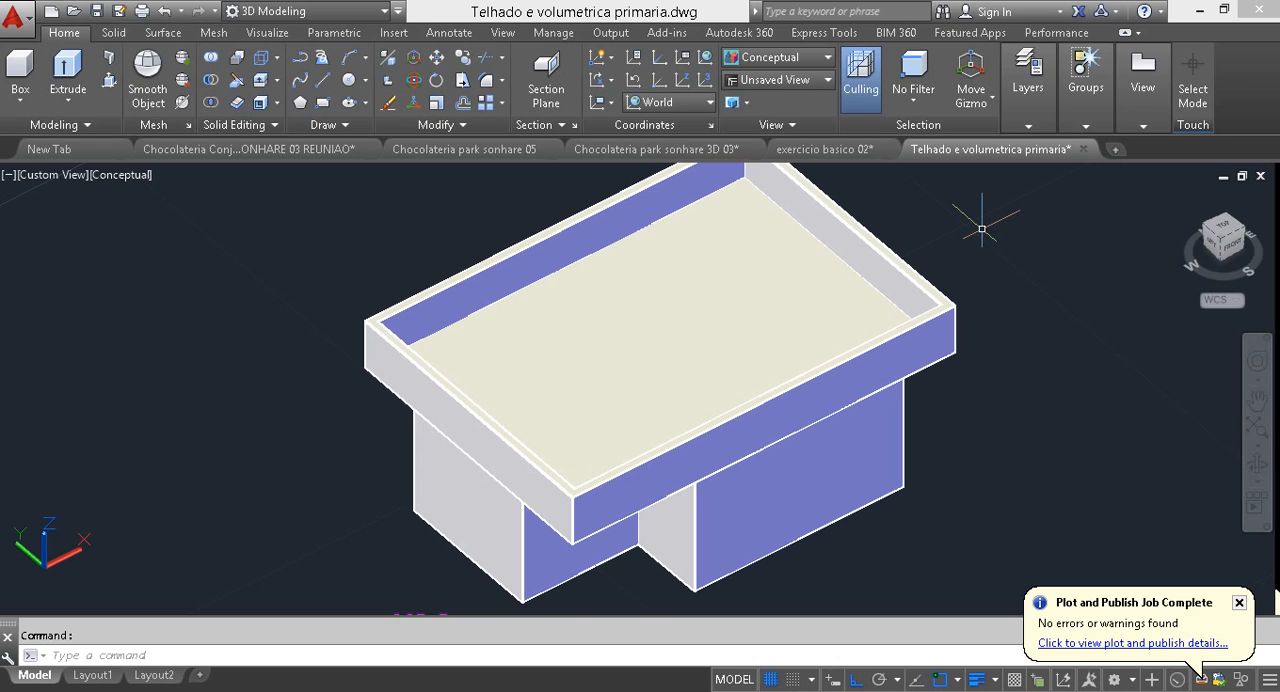
middle_click_drag(744, 272, 697, 358)
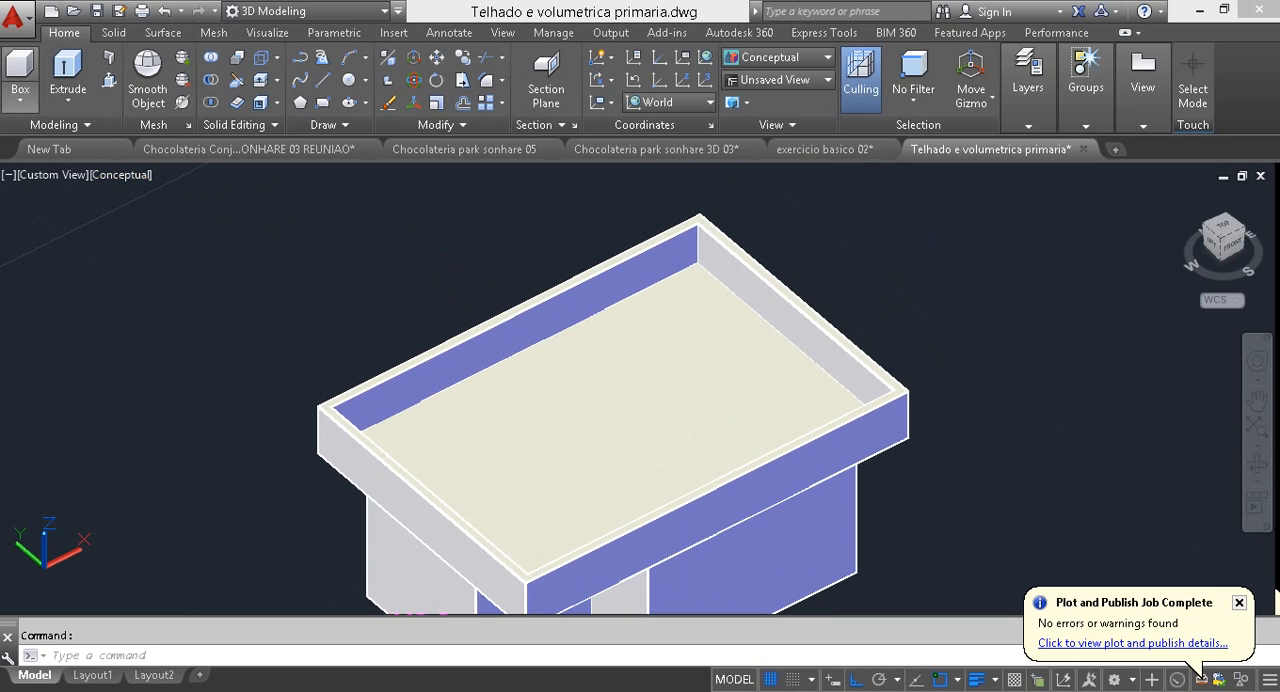
left_click(20, 68)
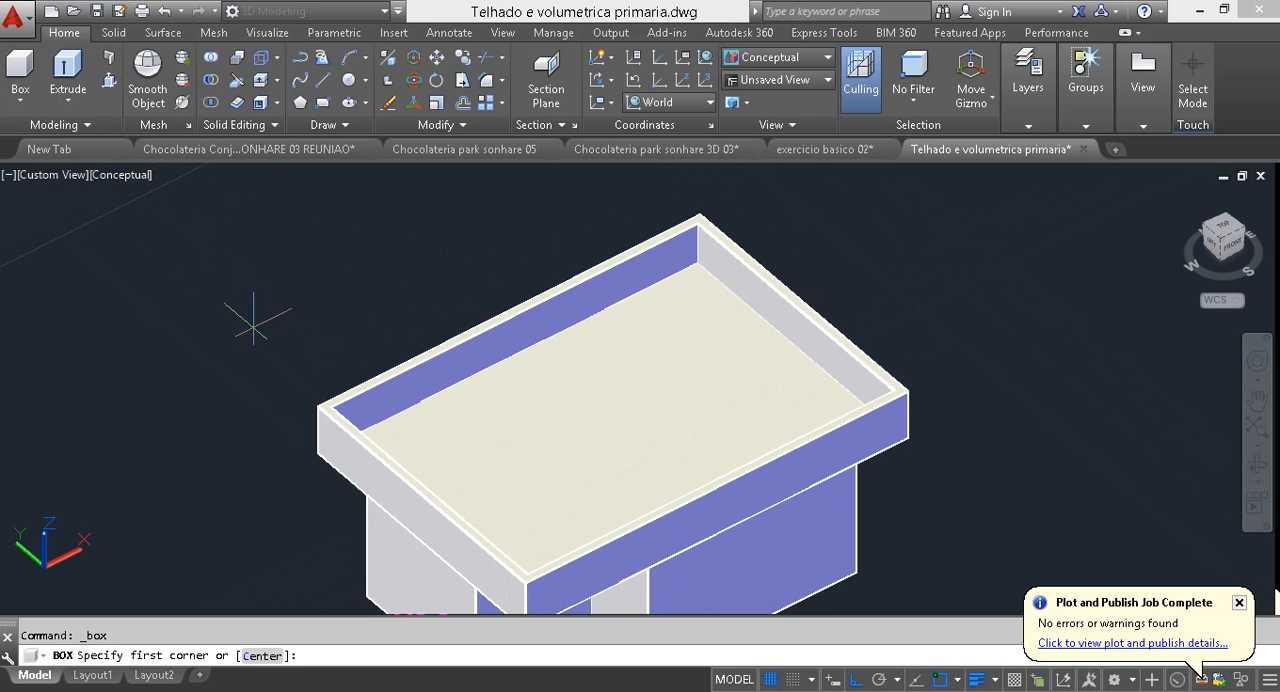
left_click(330, 408)
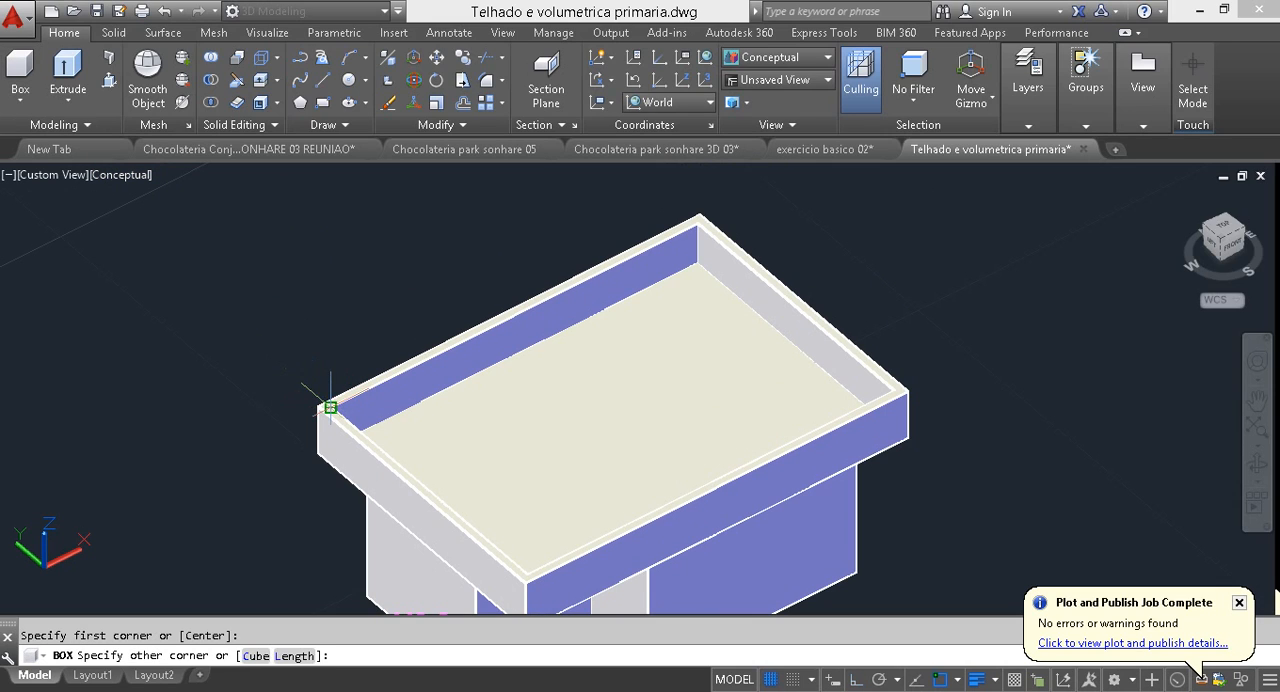
left_click(795, 307)
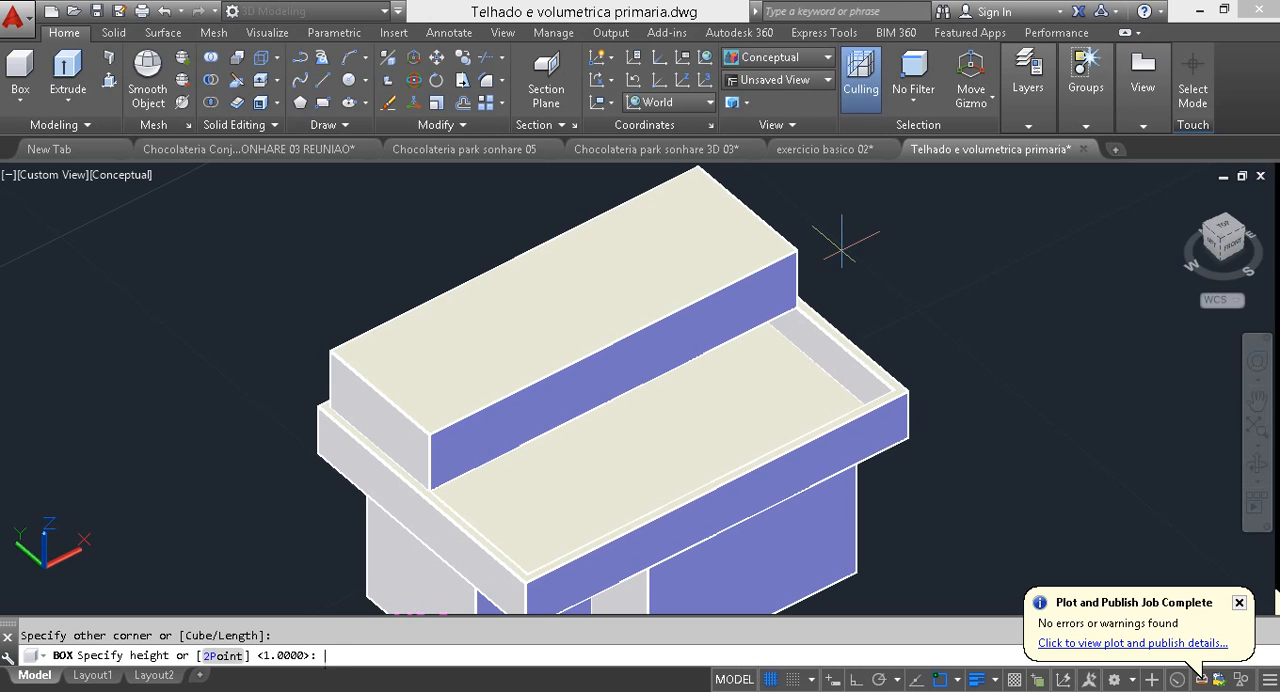
type(".1")
key("Return")
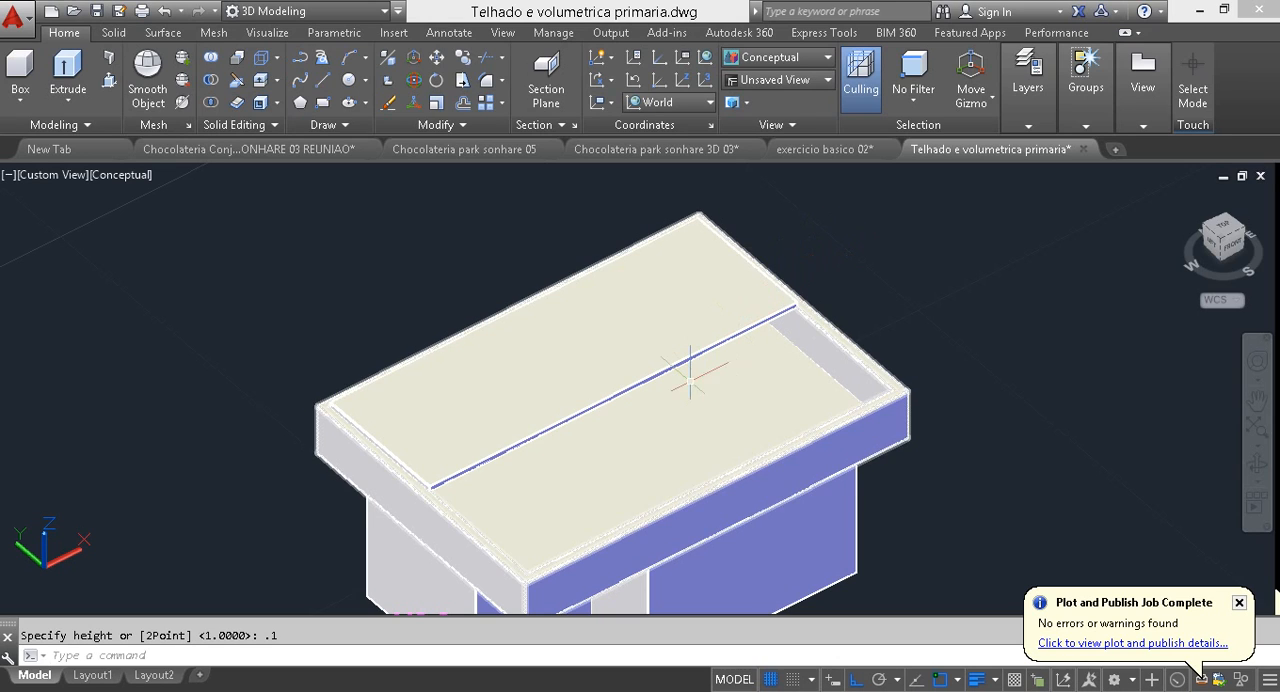
Step: Raise the thin box's long side face at the middle of the roof by 0.6 along Z to slope the panel
scroll(606, 421, "up", 6)
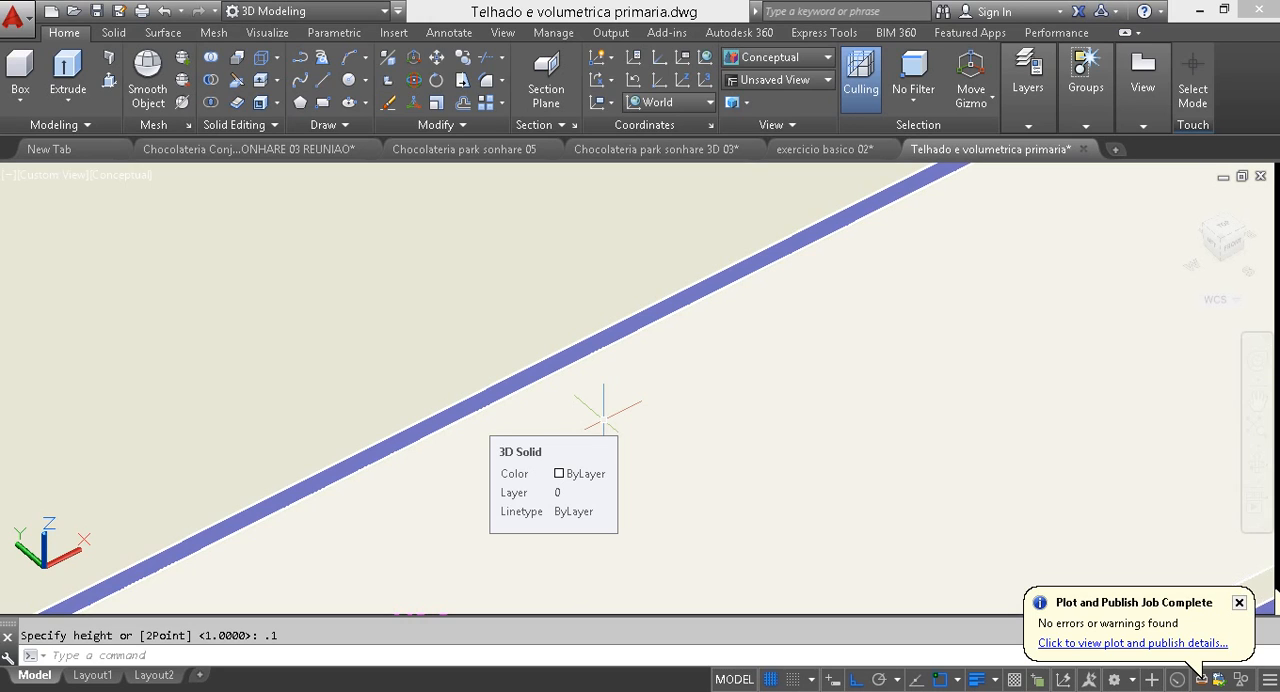
scroll(560, 340, "up", 5)
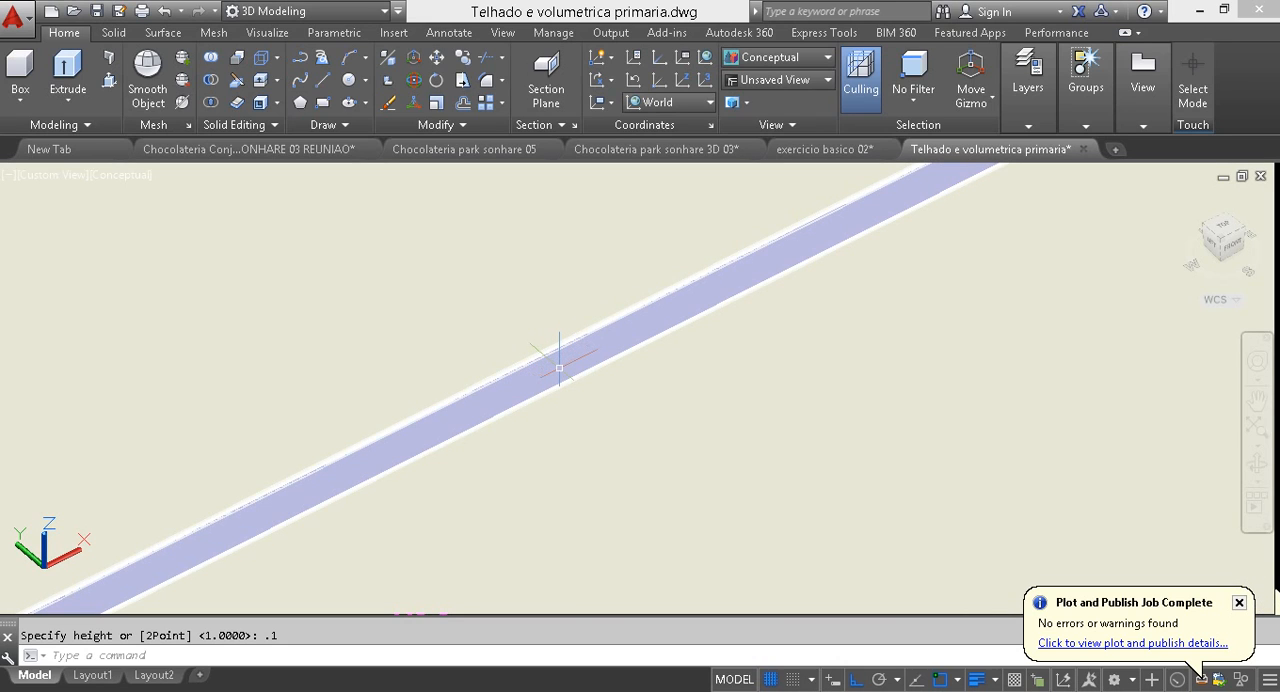
left_click(559, 368)
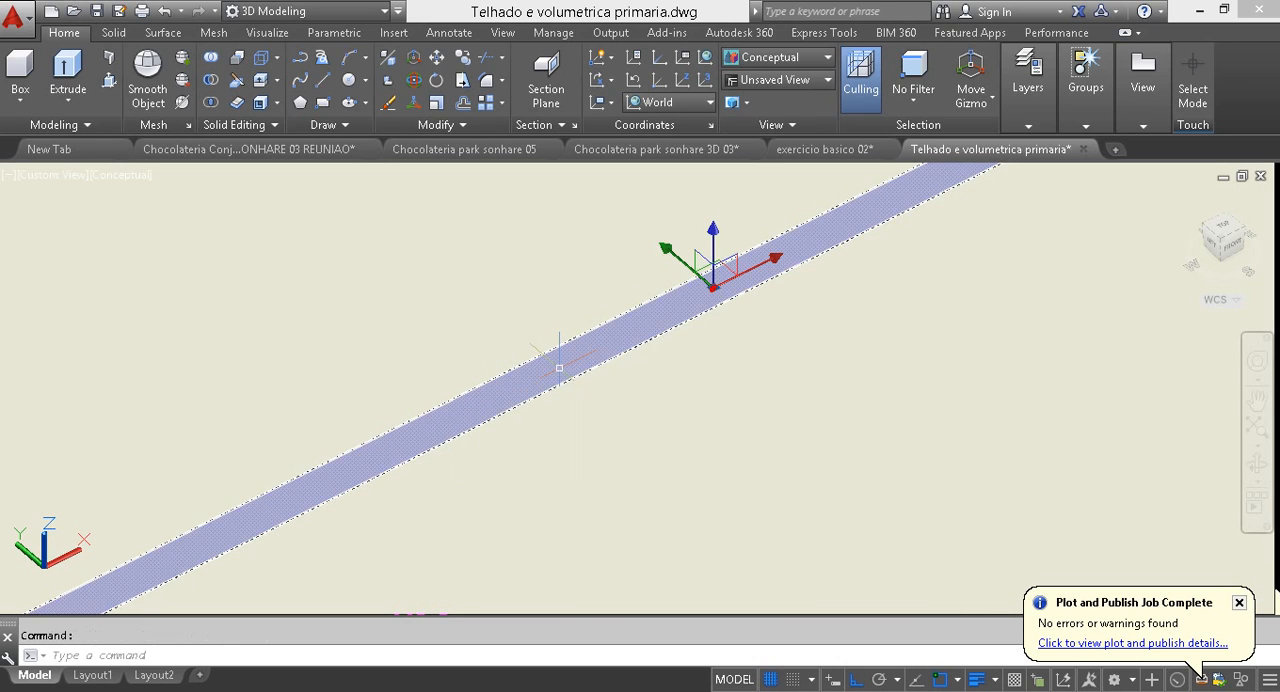
scroll(542, 420, "down", 5)
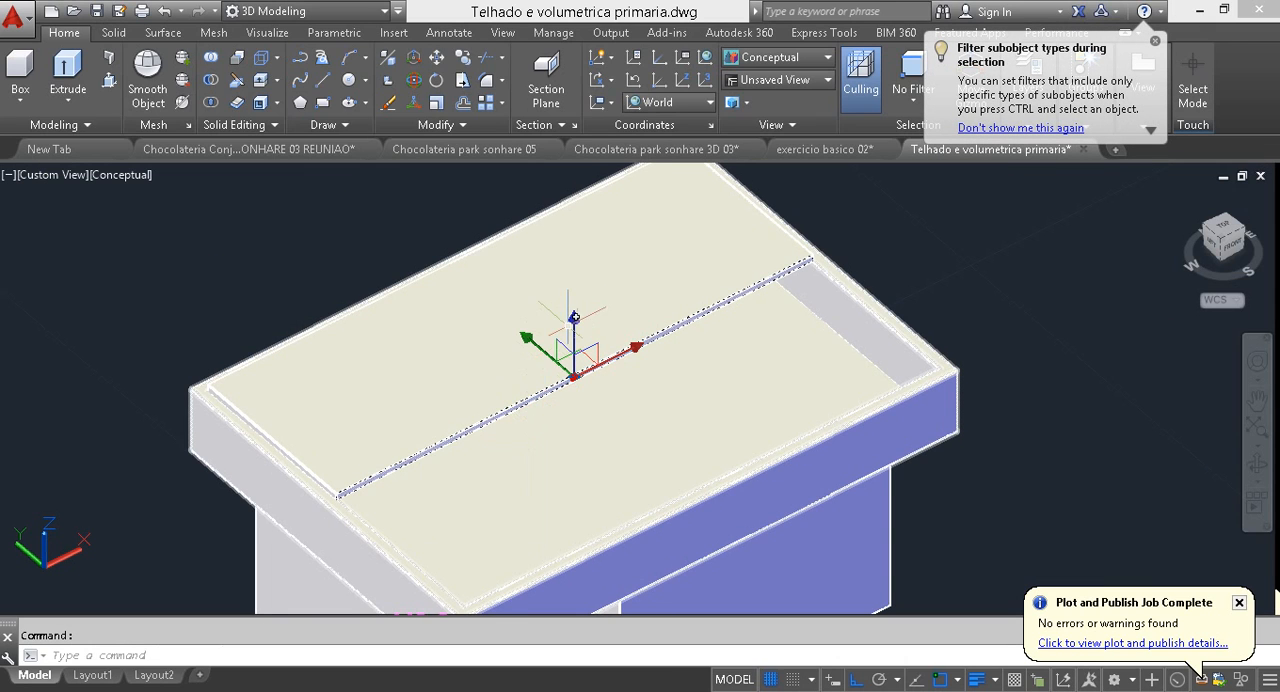
left_click(573, 350)
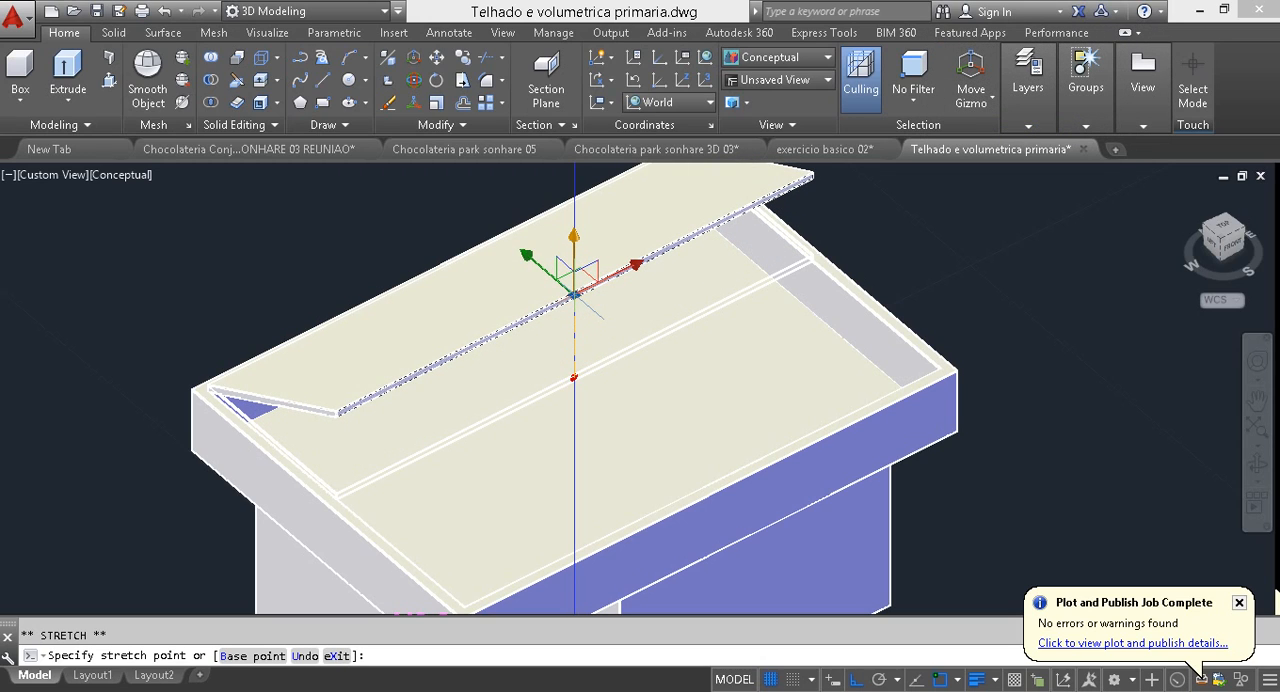
type(".6")
key("Return")
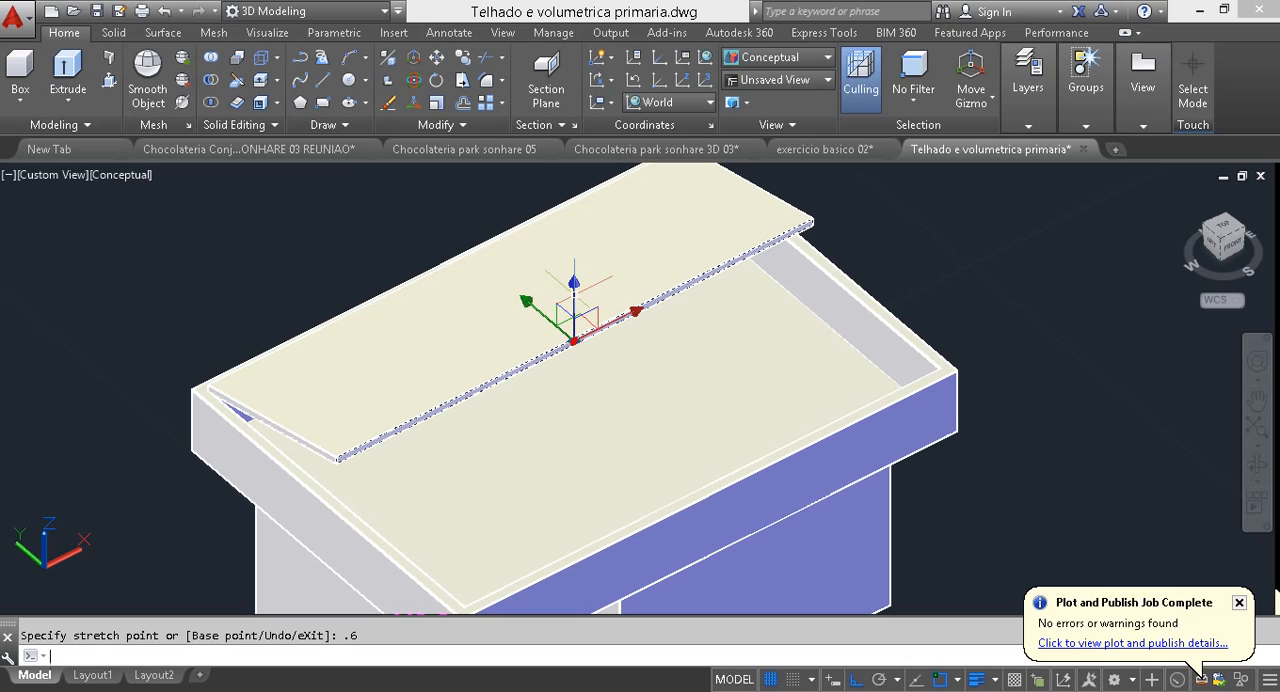
key("Escape")
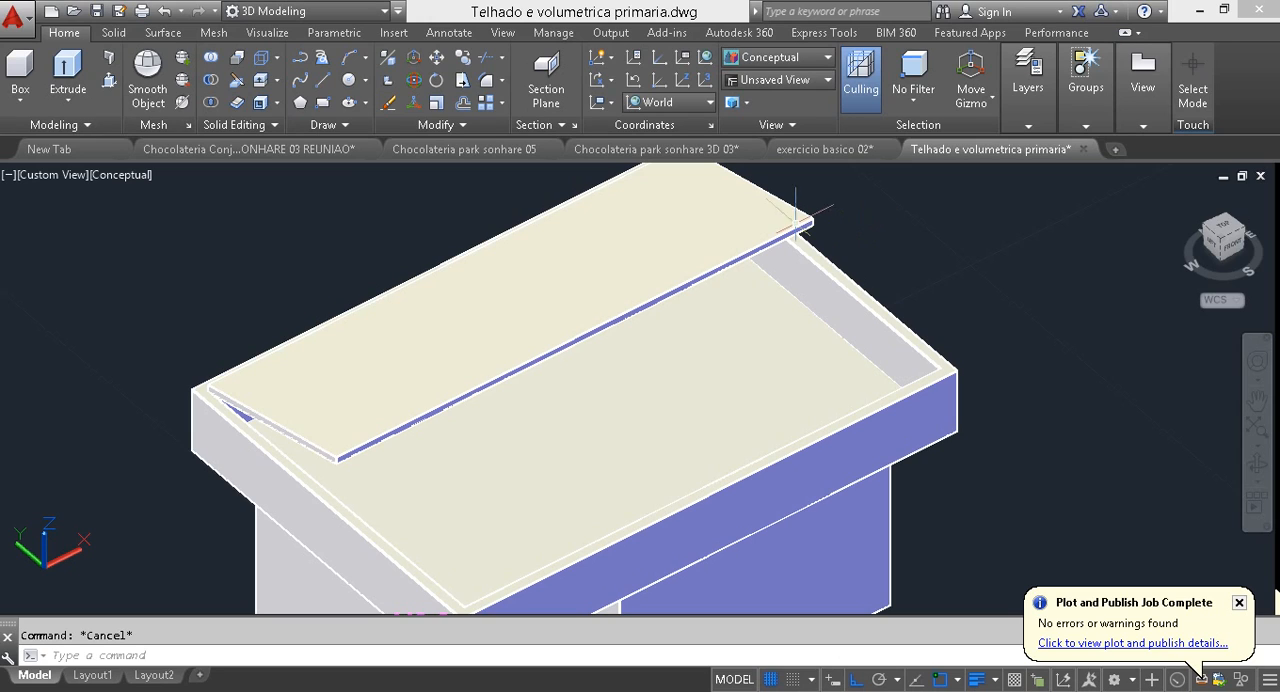
Step: Move the sloped roof panel down 0.85 along Z, into the hollow roof rim
left_click(615, 234)
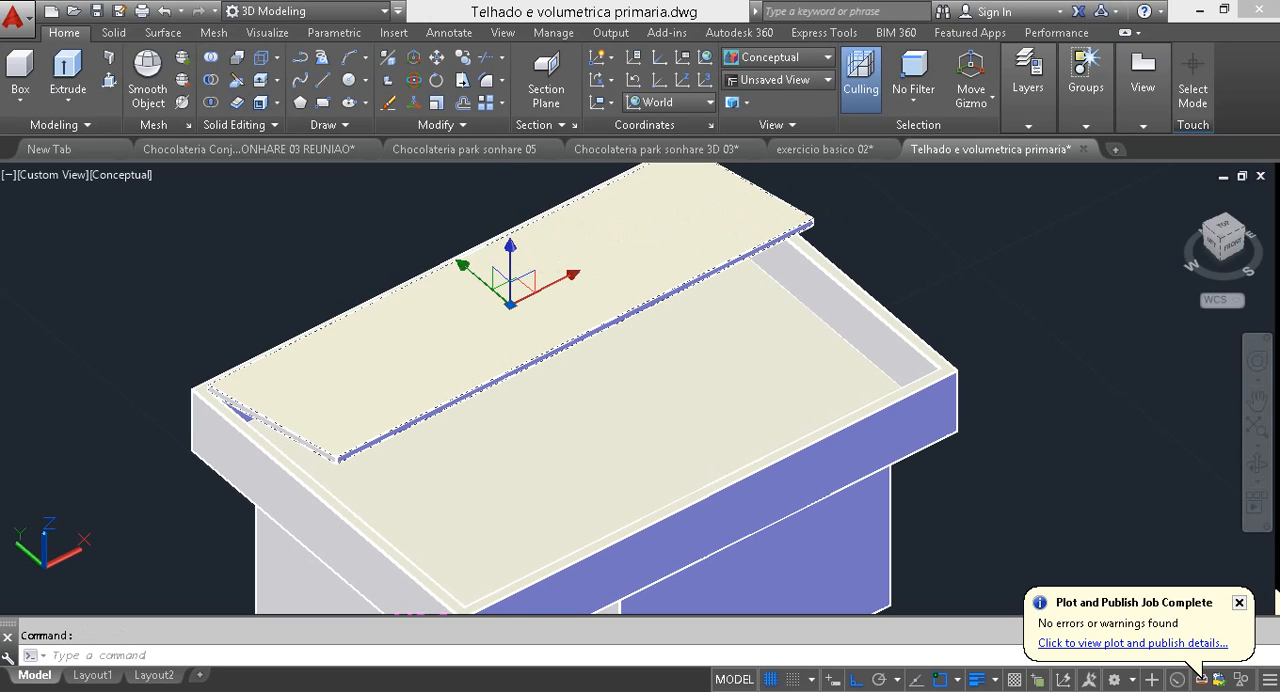
left_click(510, 268)
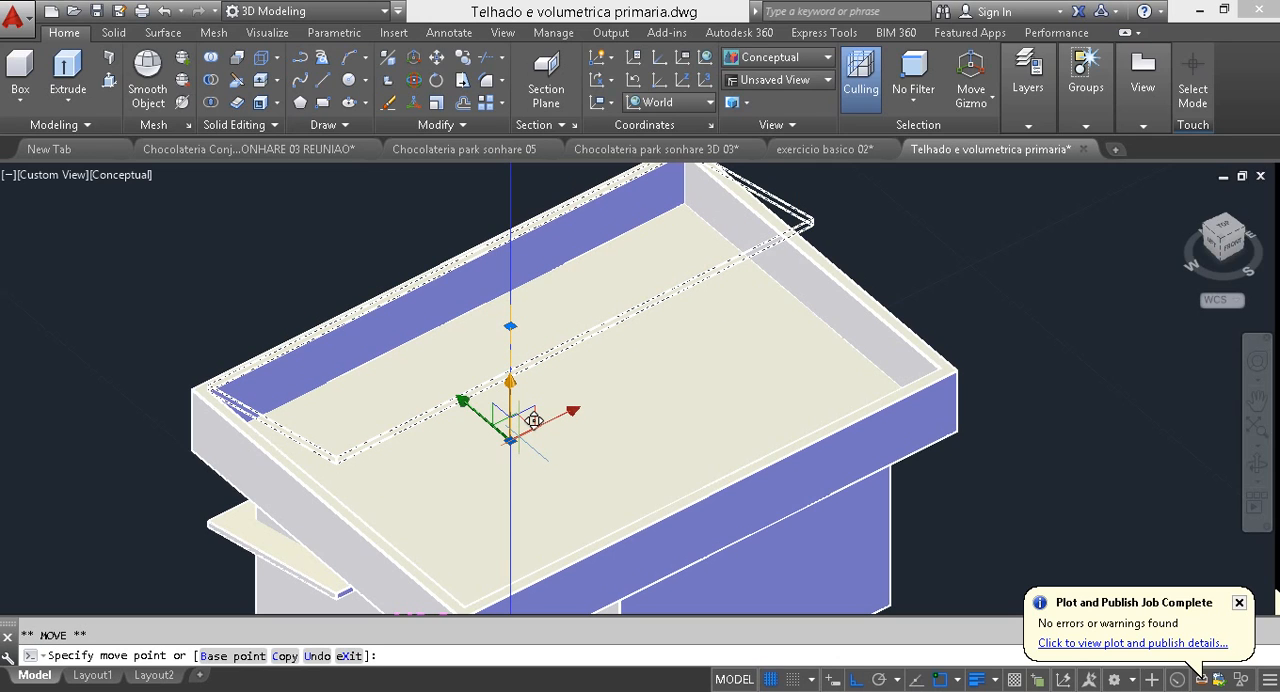
type(".85")
key("Return")
key("Escape")
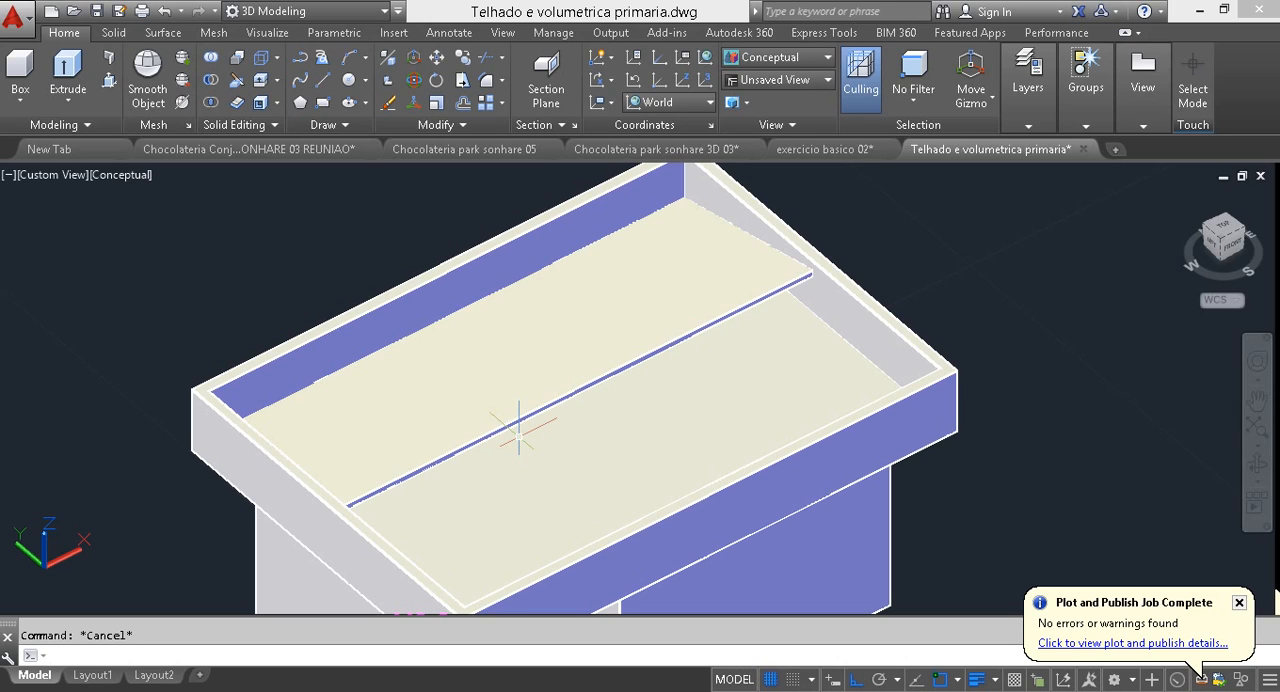
Step: Try mirroring the sloped roof panel along X from its ridge end, keeping the original, and delete the mirrored copy
left_click(622, 291)
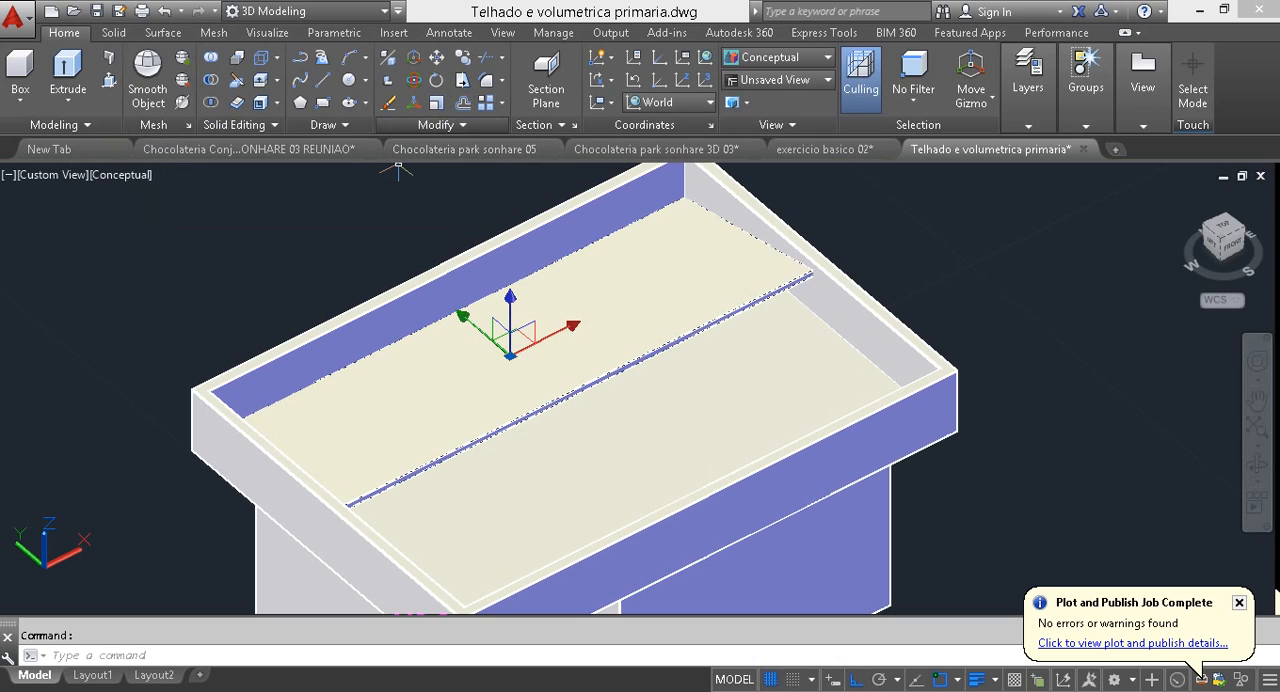
left_click(442, 125)
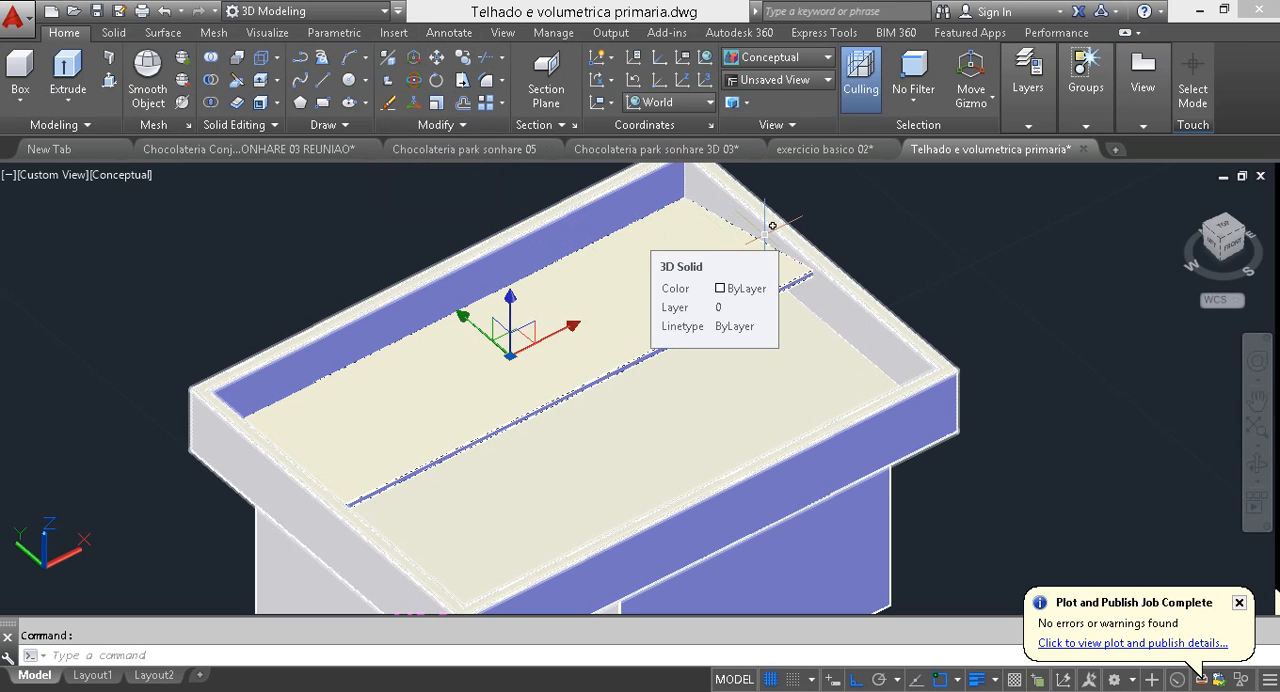
type("mi")
key("Return")
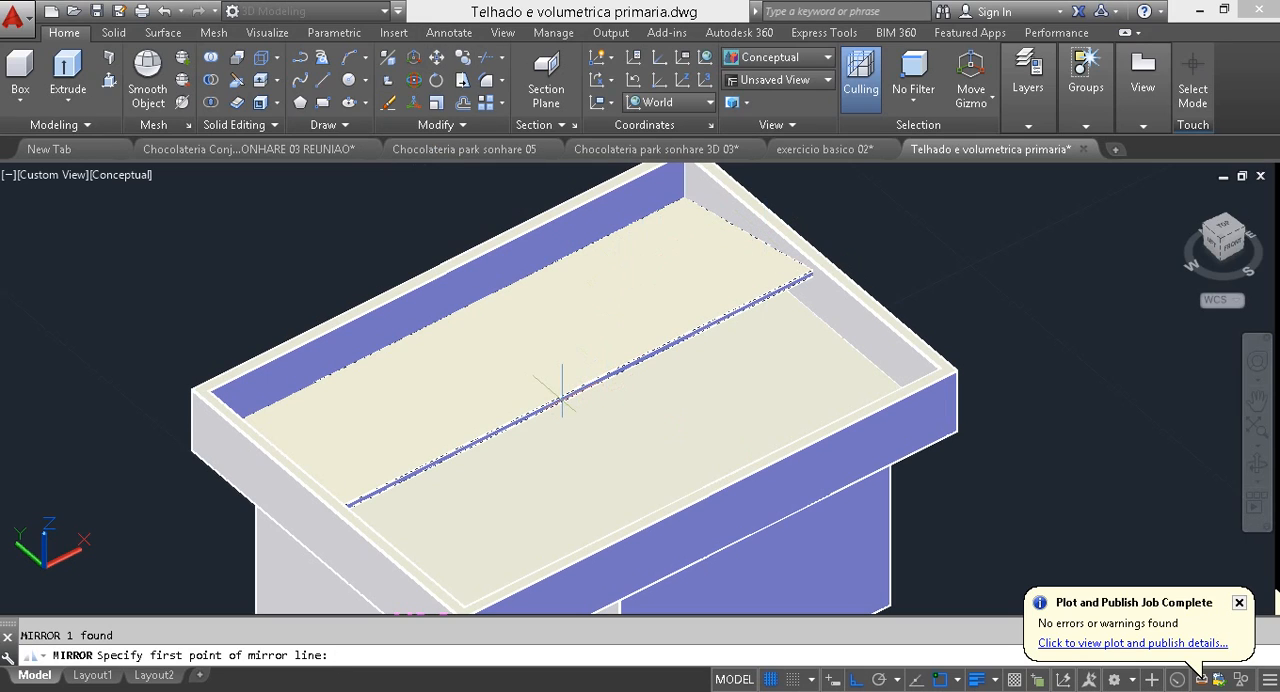
left_click(810, 270)
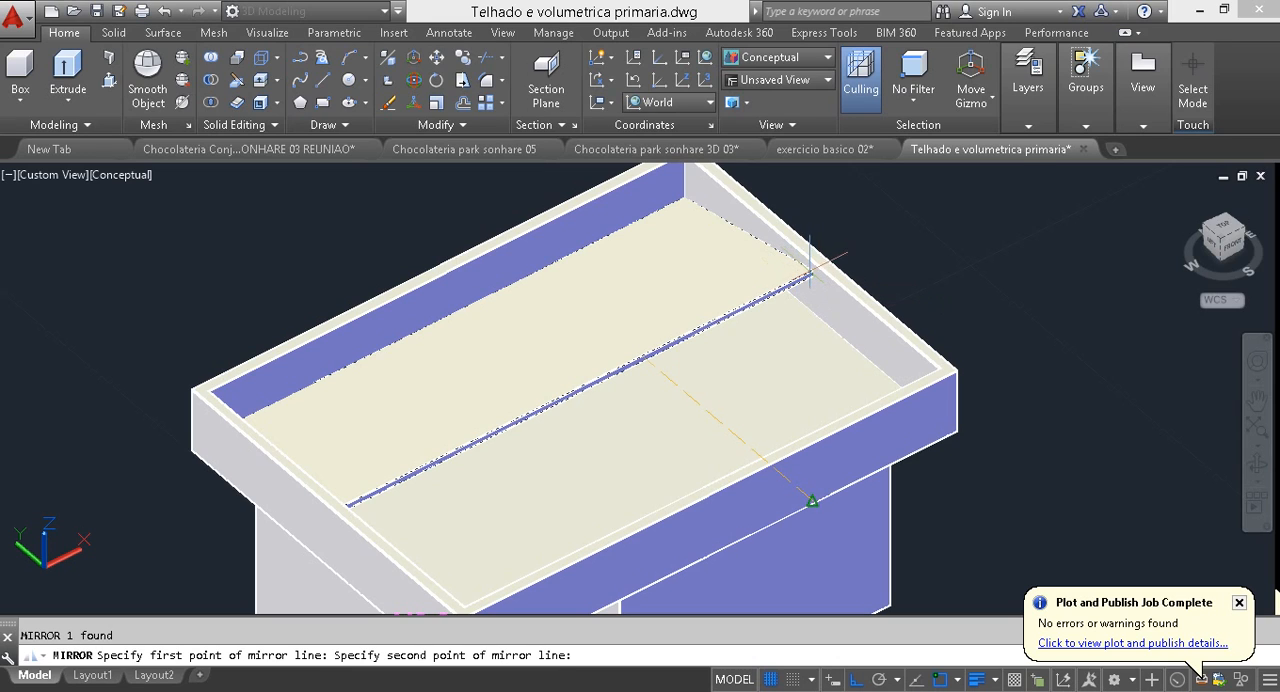
scroll(880, 310, "down", 2)
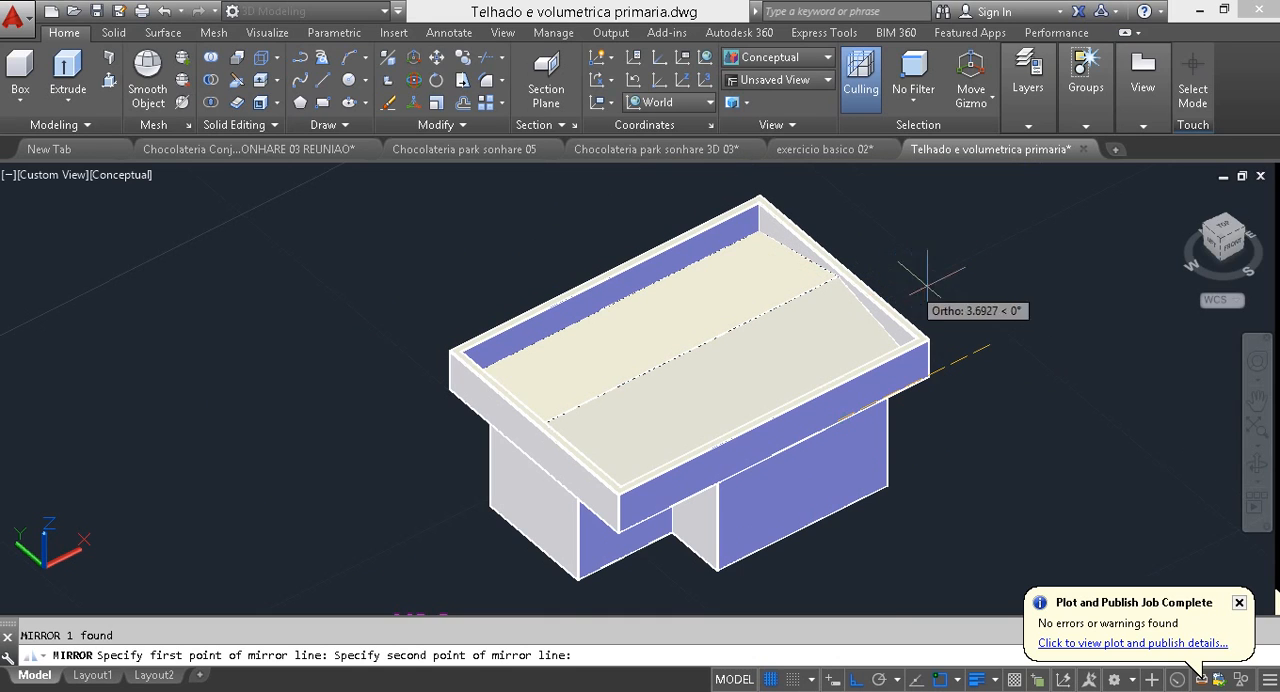
left_click(1076, 270)
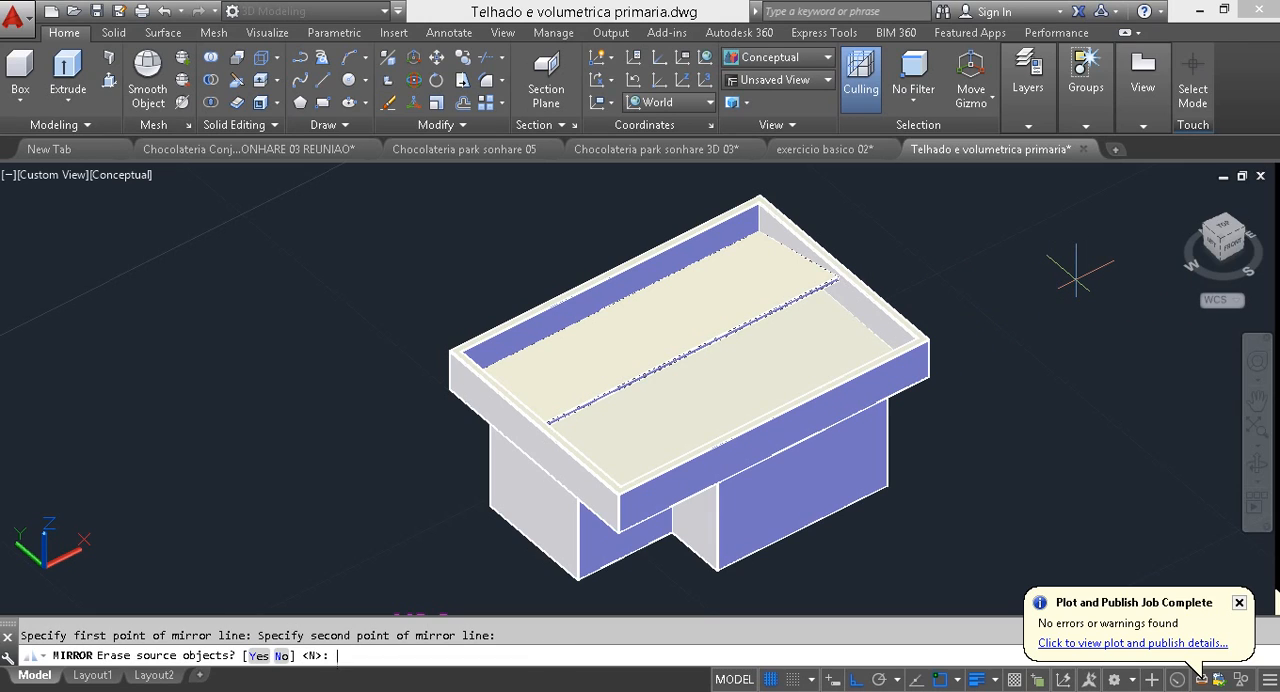
key("Return")
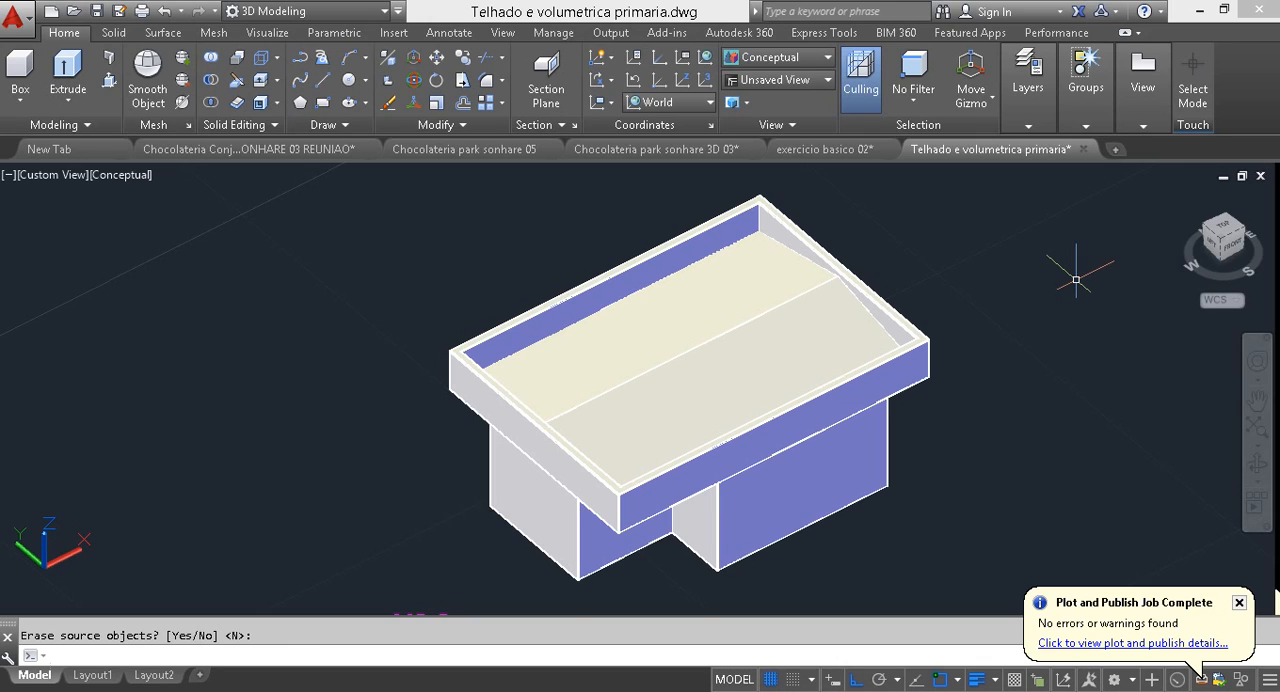
left_click(834, 315)
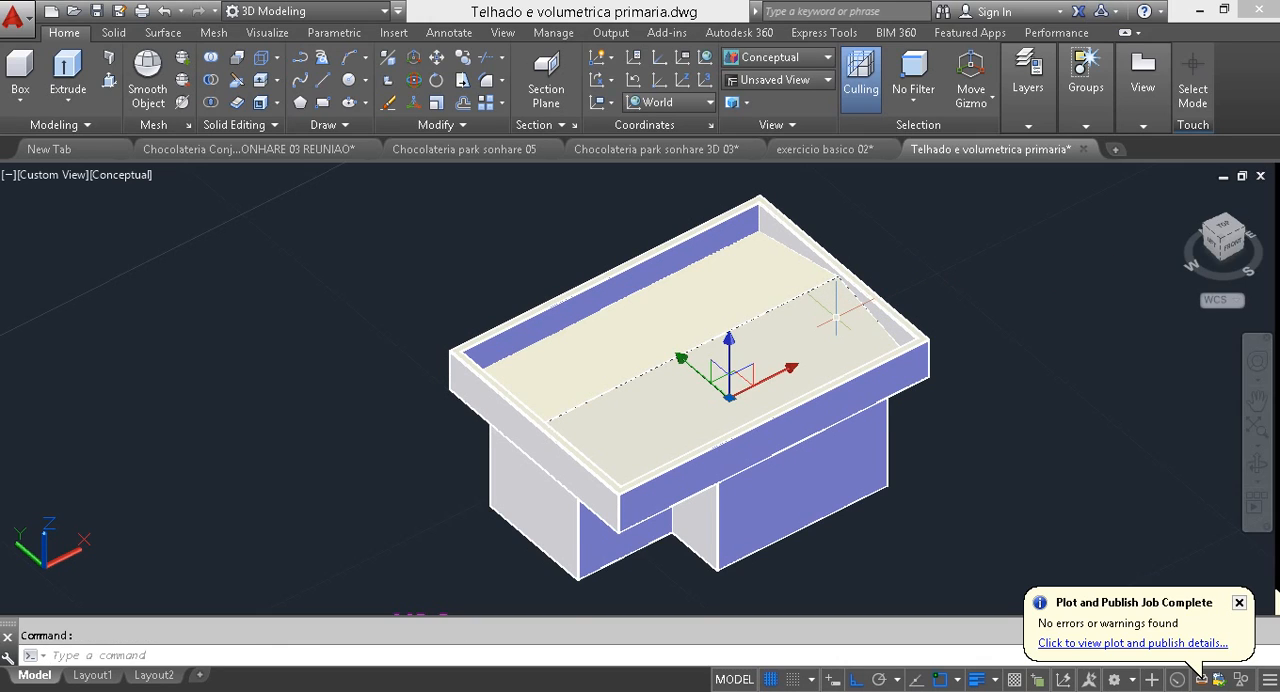
key("Delete")
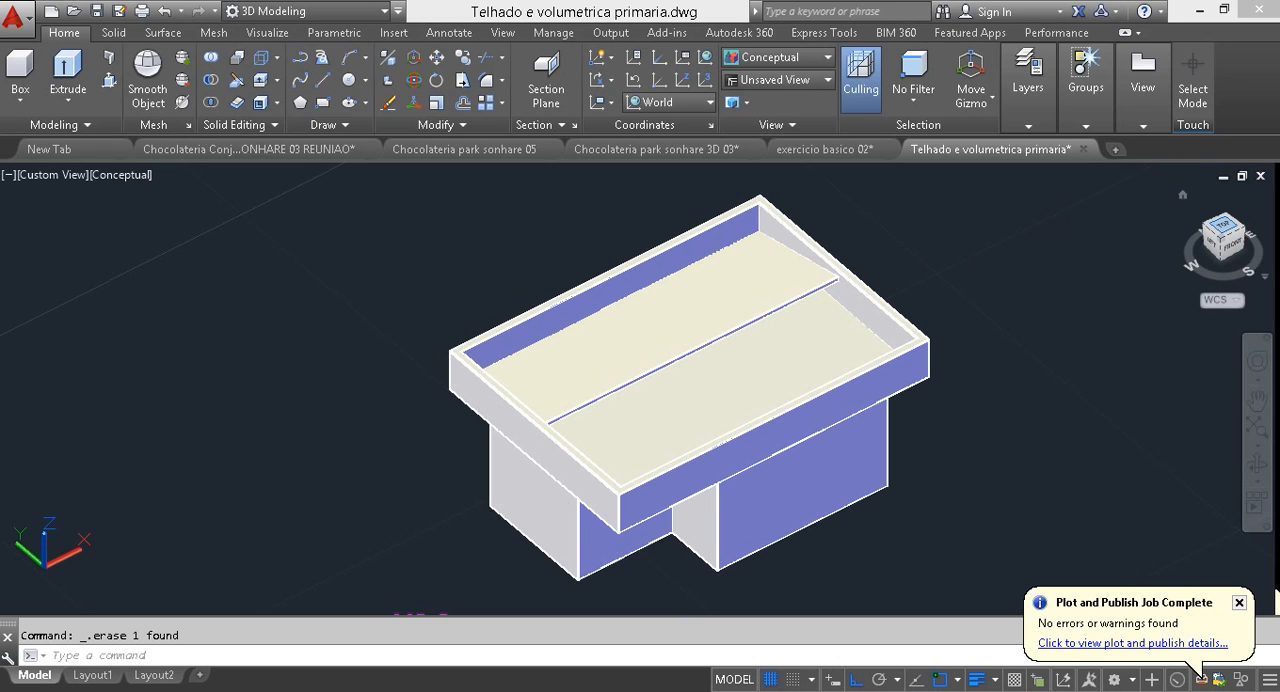
Step: Show the house in top view with the 2D Wireframe visual style
left_click(1221, 232)
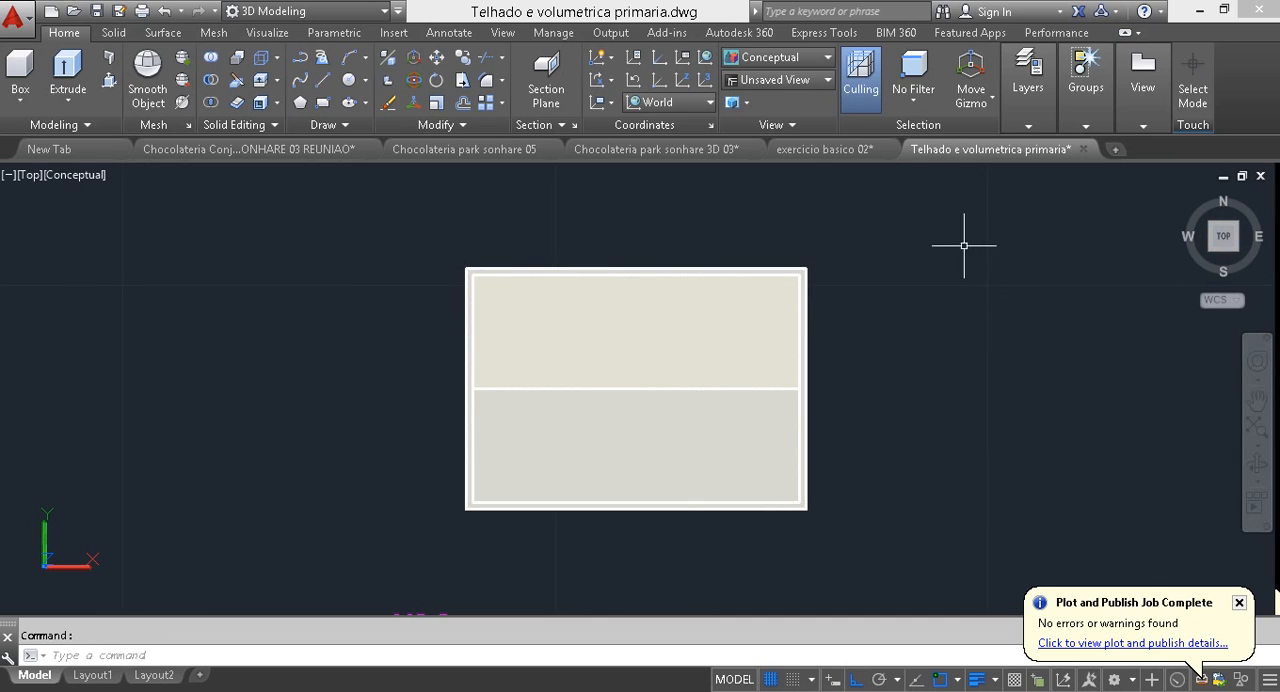
left_click(778, 57)
left_click(548, 100)
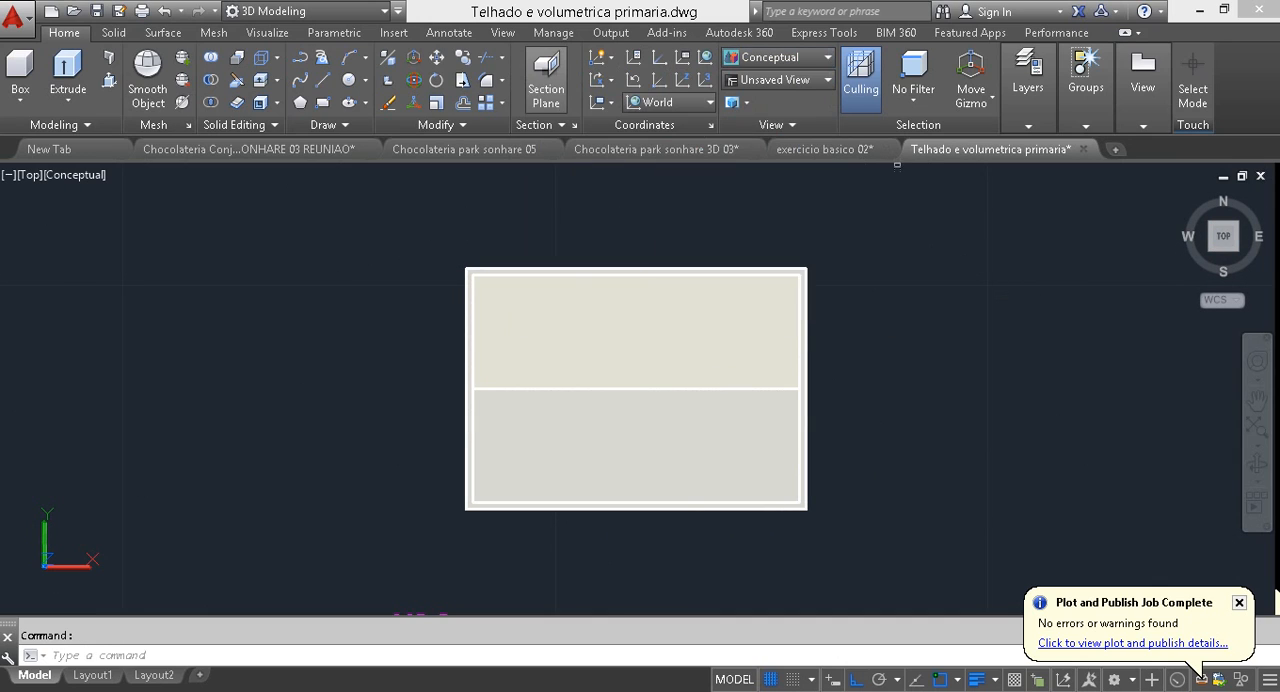
Step: Mirror the sloped roof panel in plan across a horizontal line along its ridge, keeping the source objects
left_click(666, 390)
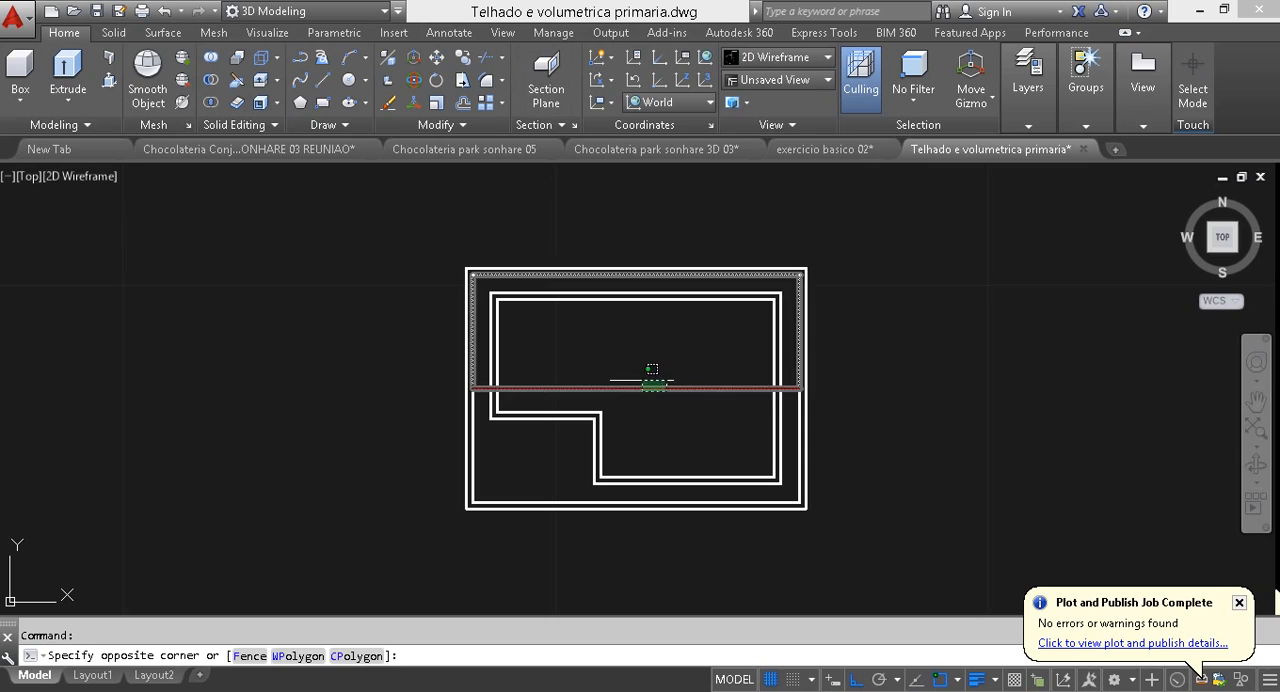
left_click(643, 379)
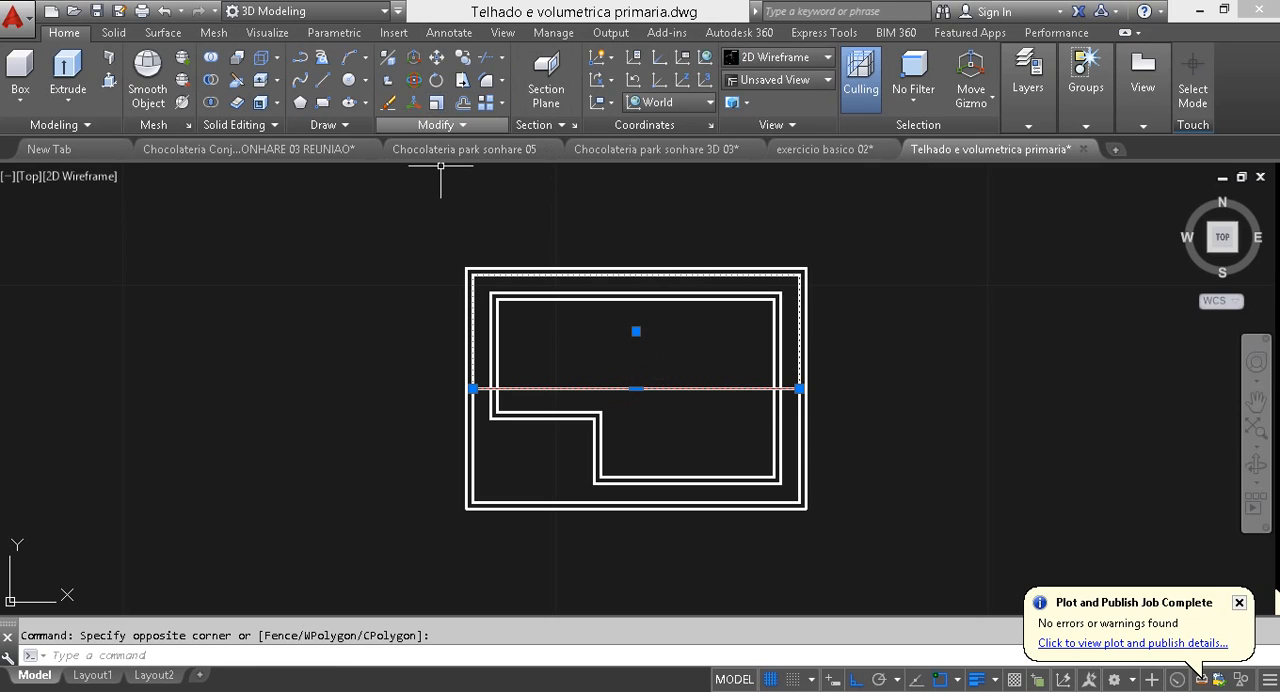
left_click(436, 124)
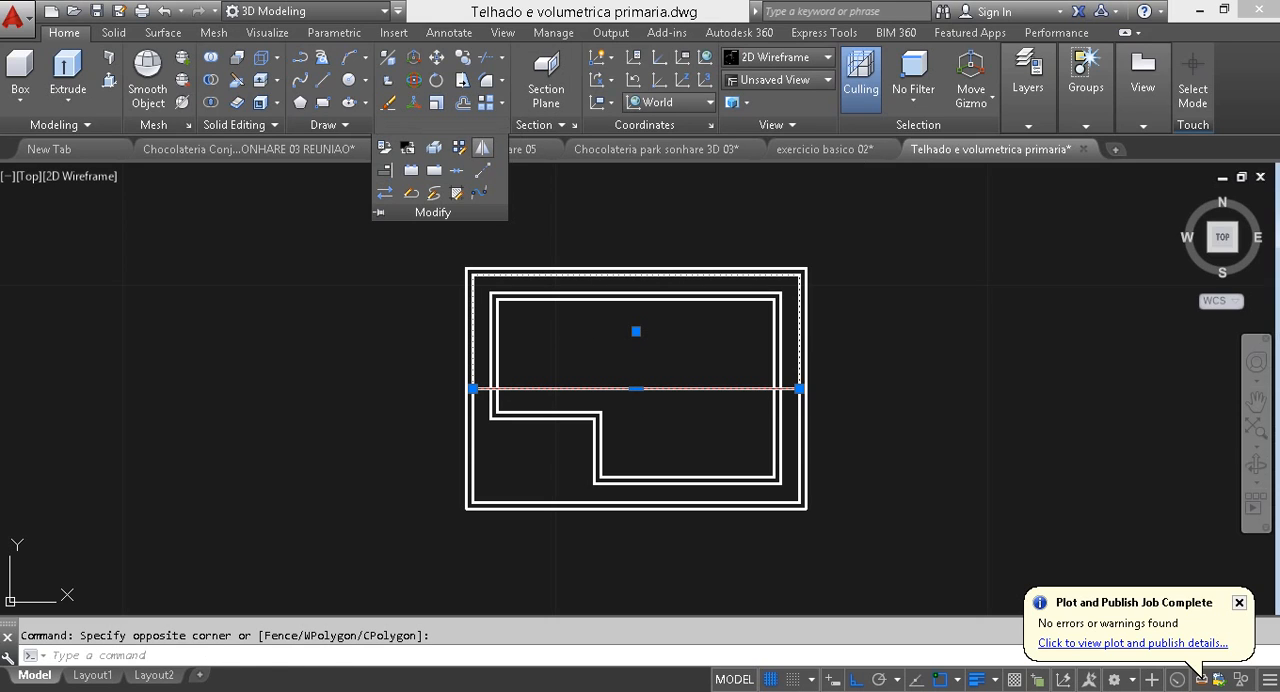
left_click(482, 148)
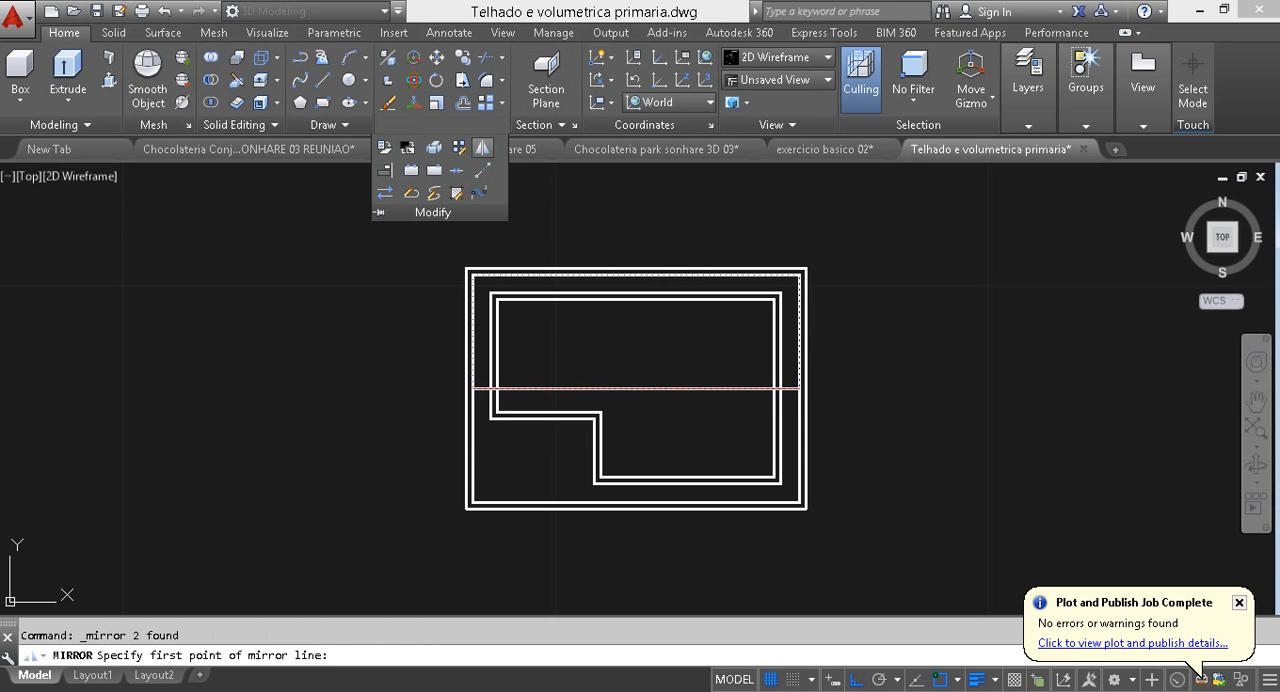
left_click(470, 388)
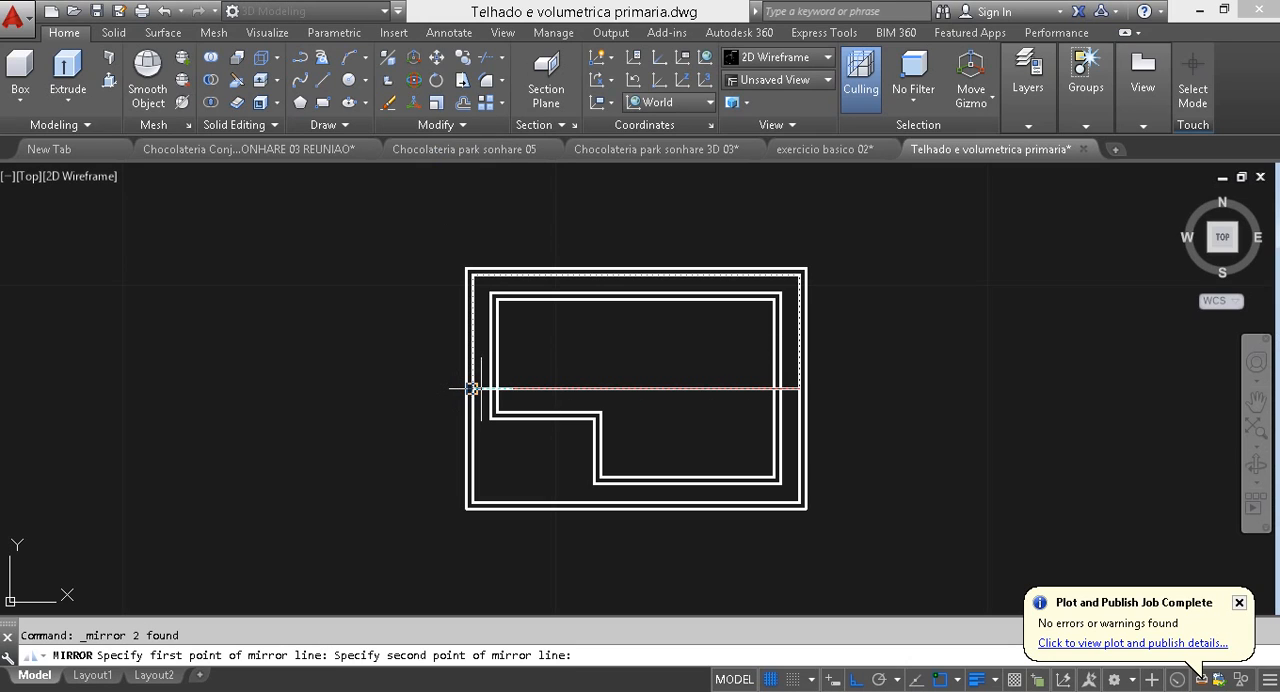
left_click(955, 335)
key("Return")
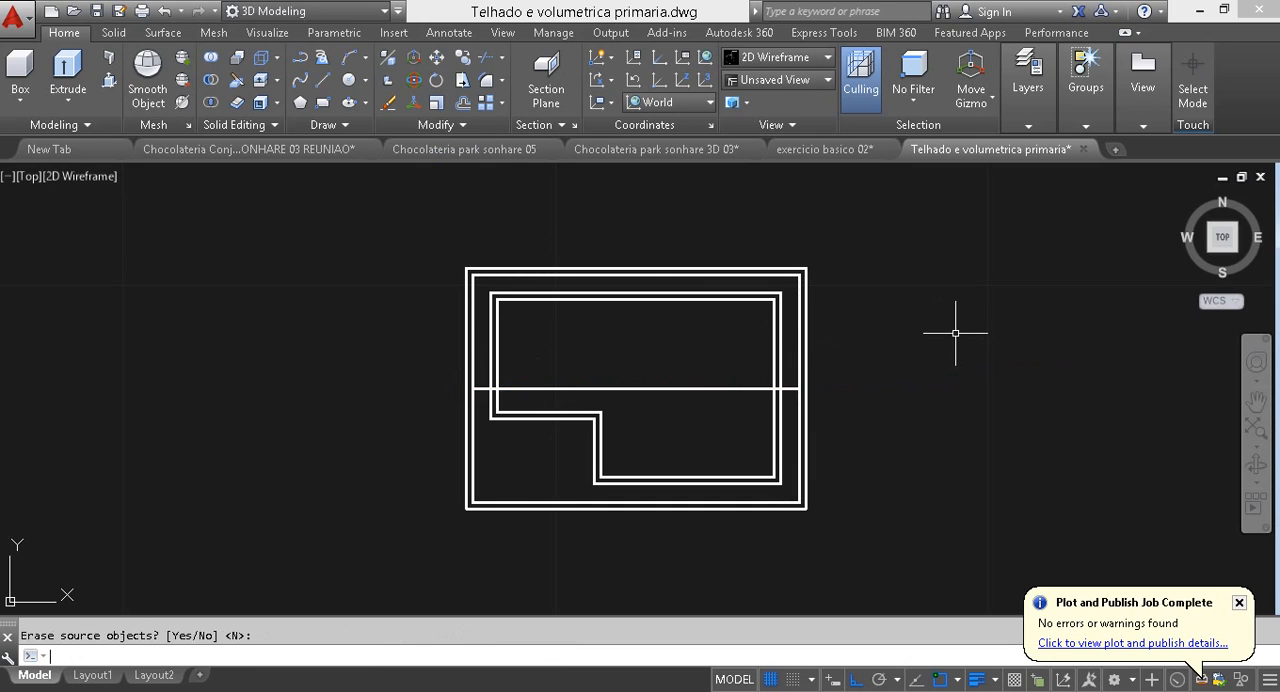
middle_click_drag(865, 457, 925, 357, "shift")
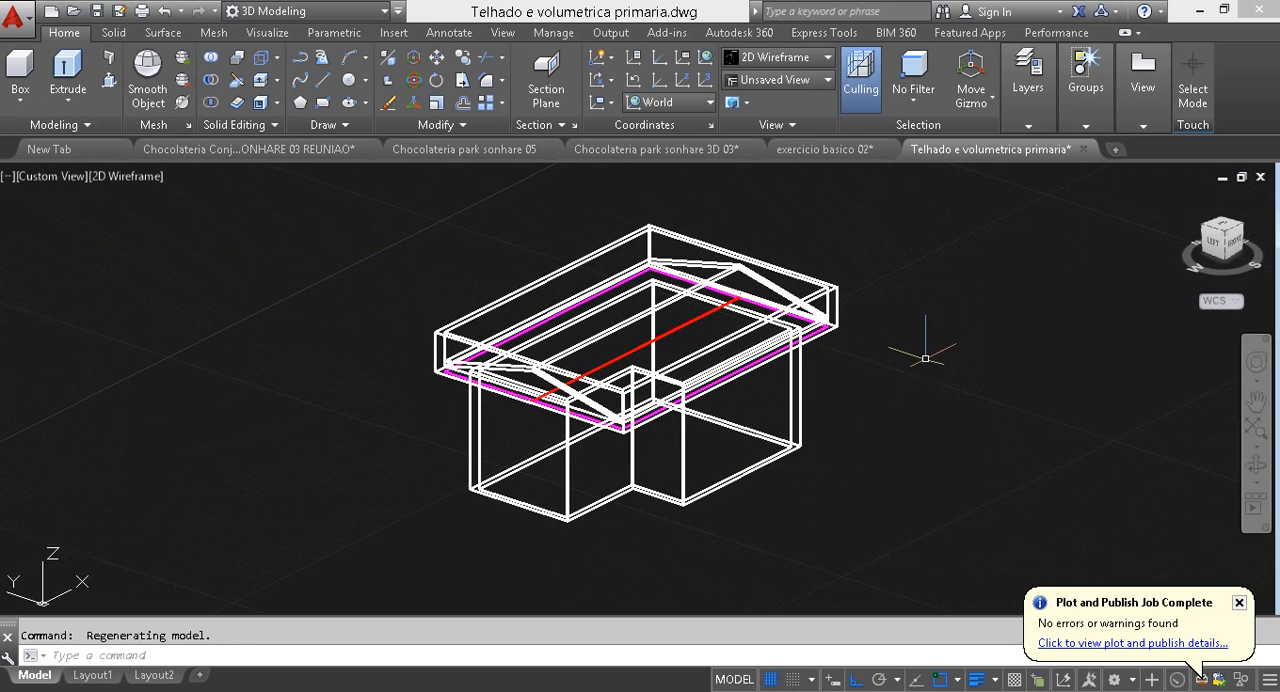
type("raul")
key("Escape")
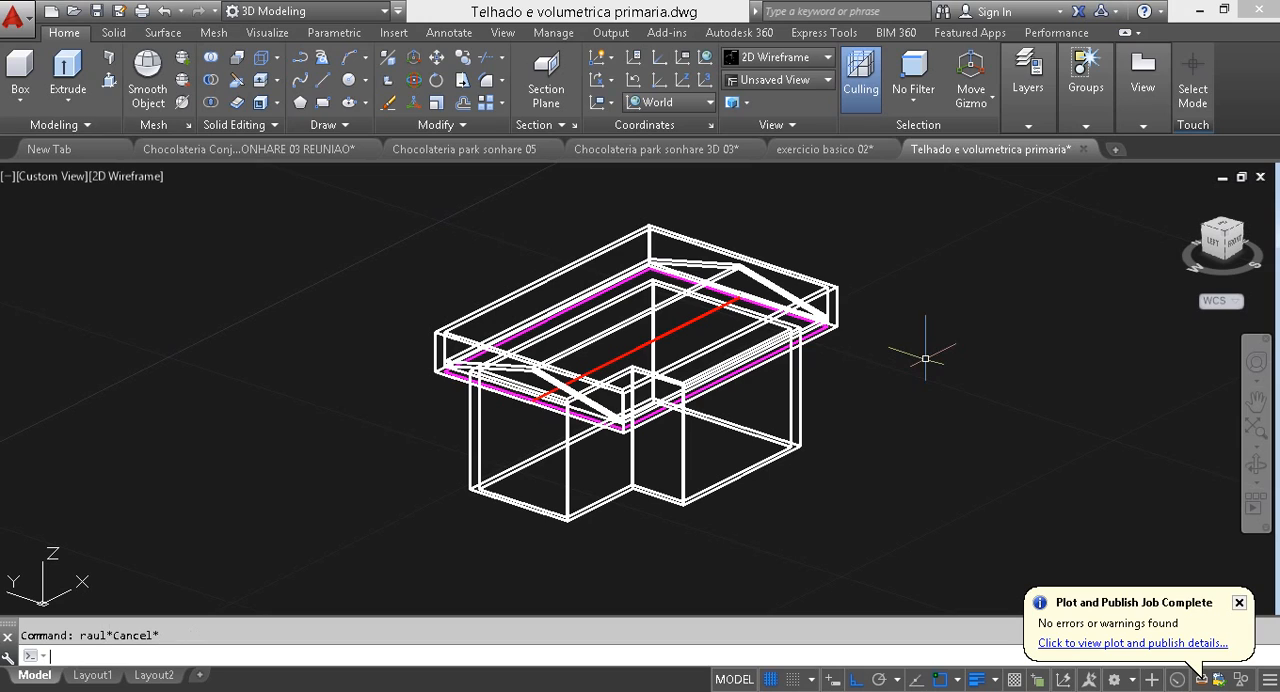
type("sh")
key("Return")
type("c")
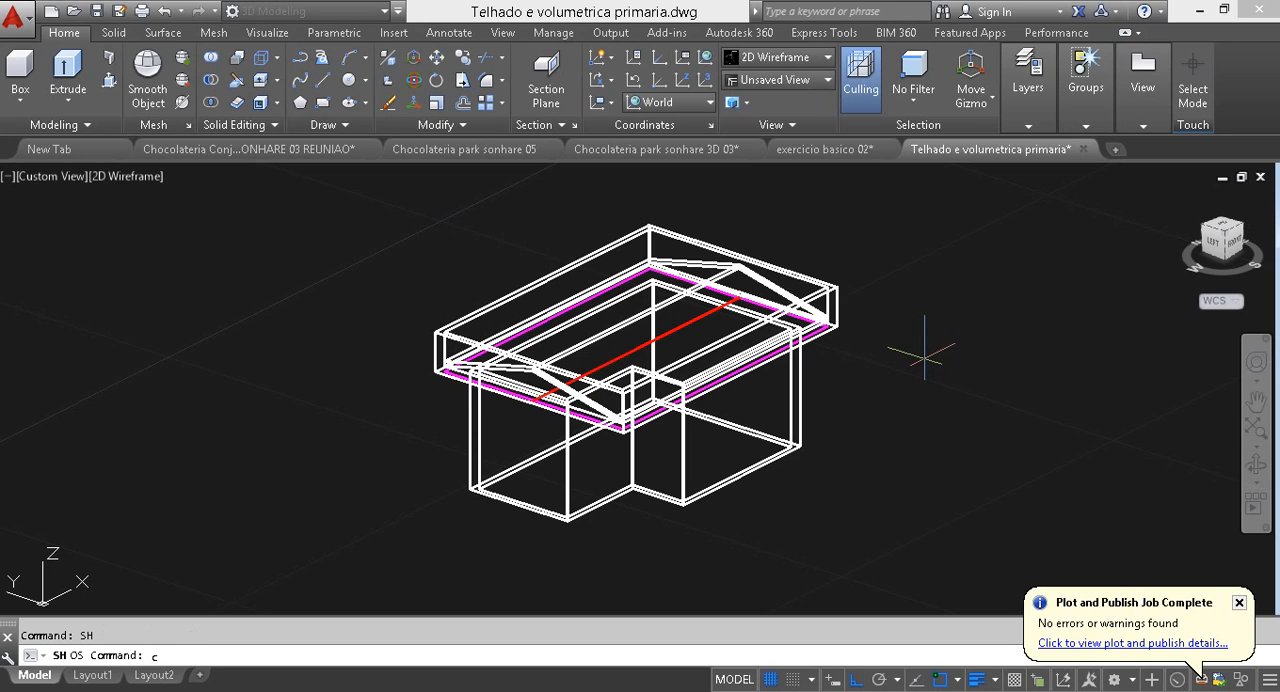
key("Escape")
Step: Set the visual style of the 3D house view to Conceptual
type("sha")
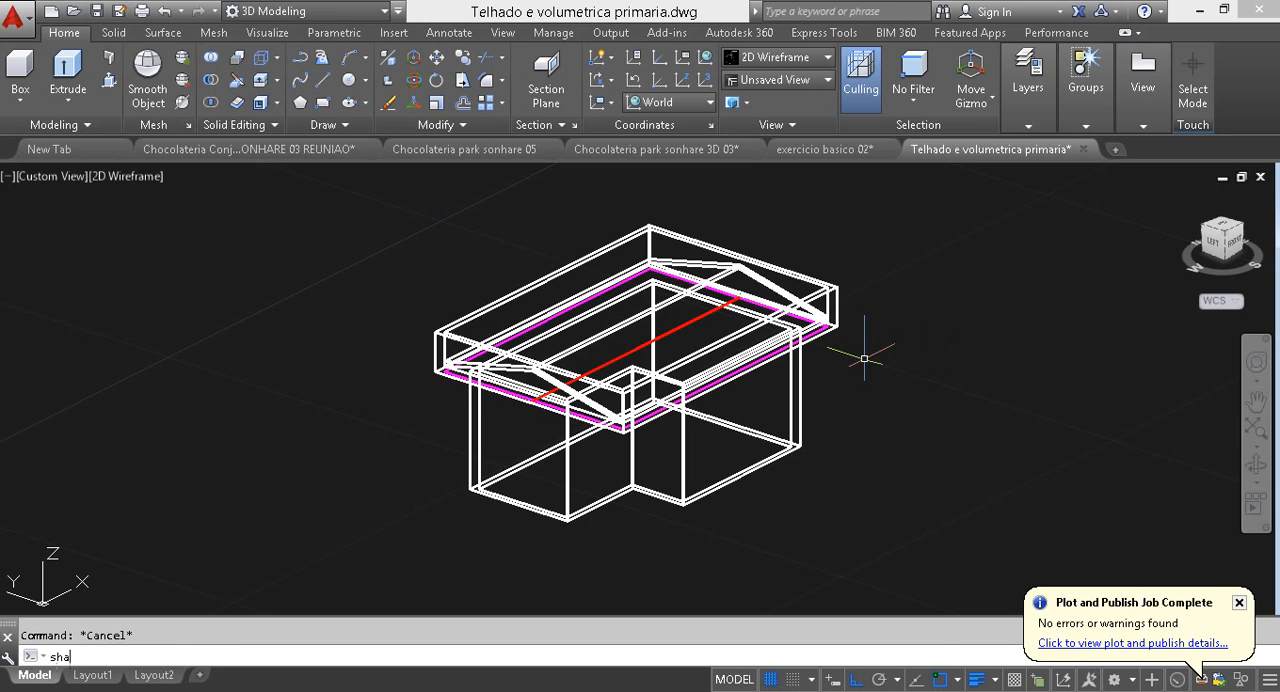
key("Return")
type("c")
key("Return")
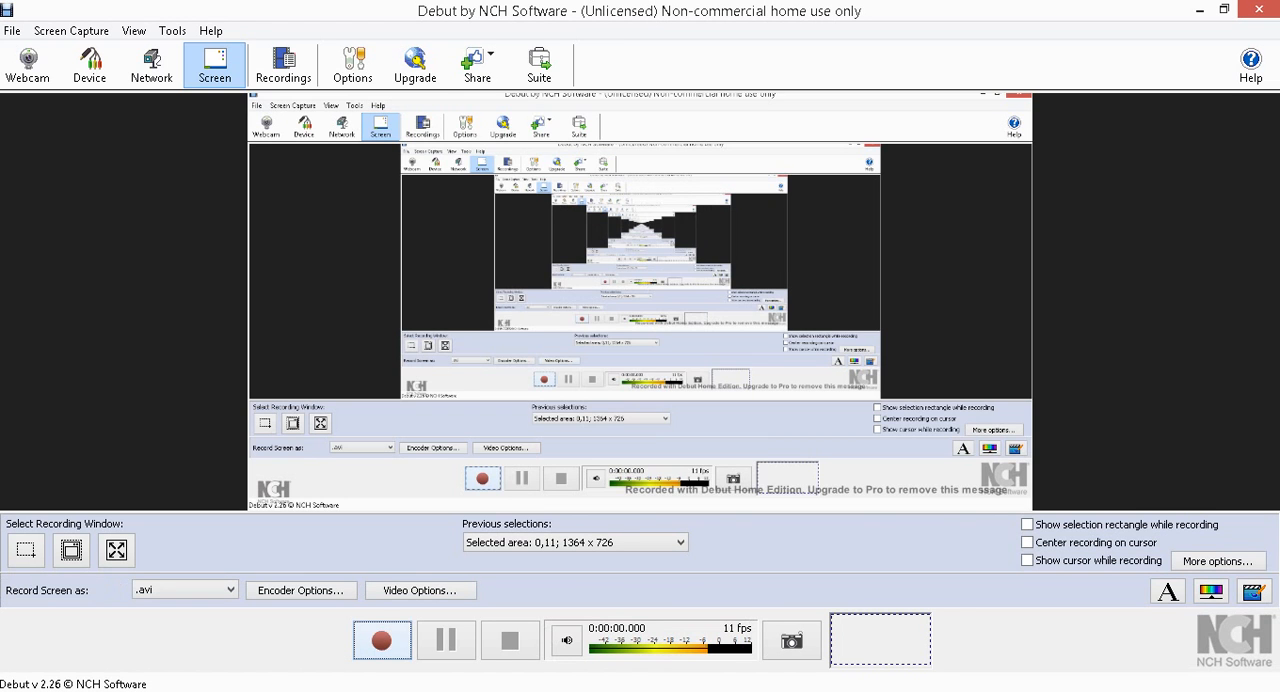
left_click(382, 640)
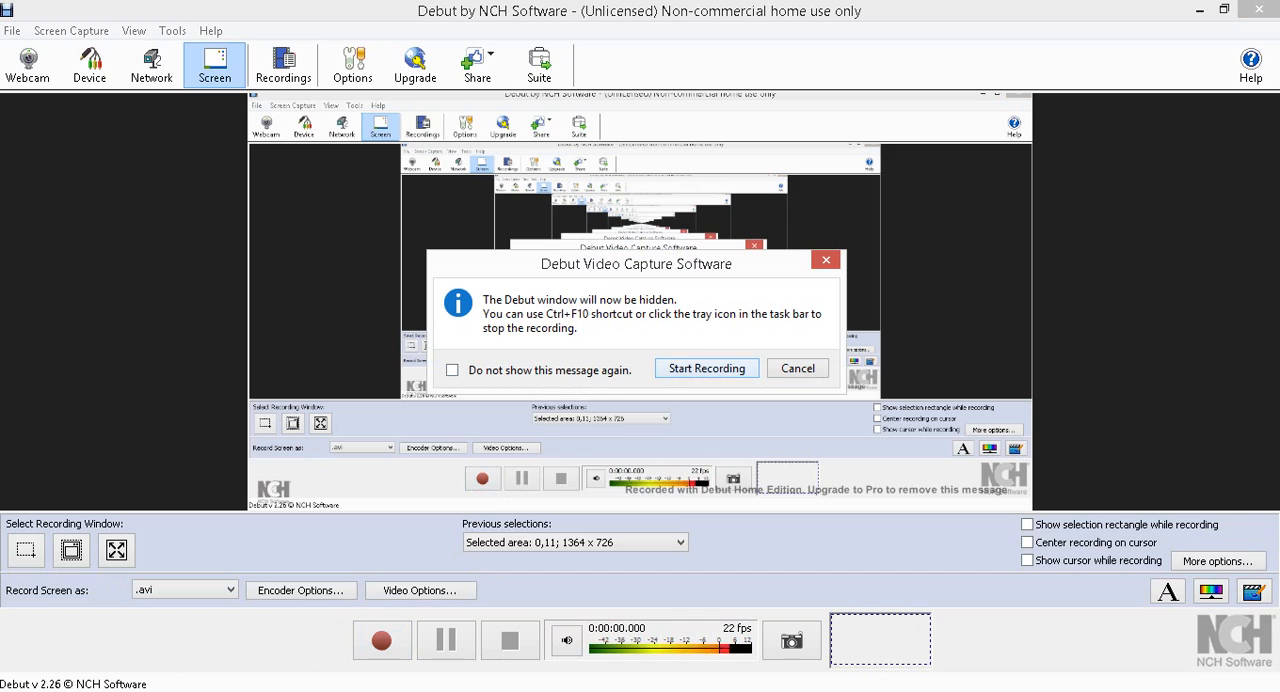
left_click(798, 368)
left_click(1259, 9)
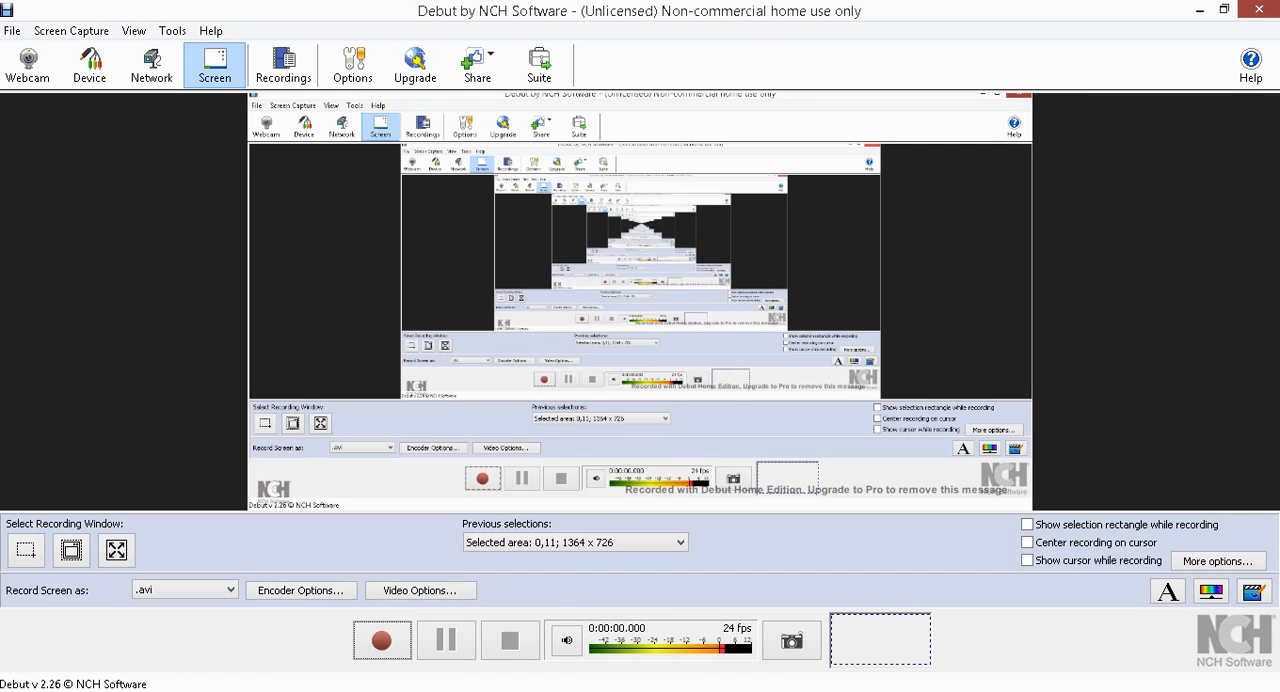
left_click_drag(1173, 297, 1115, 437)
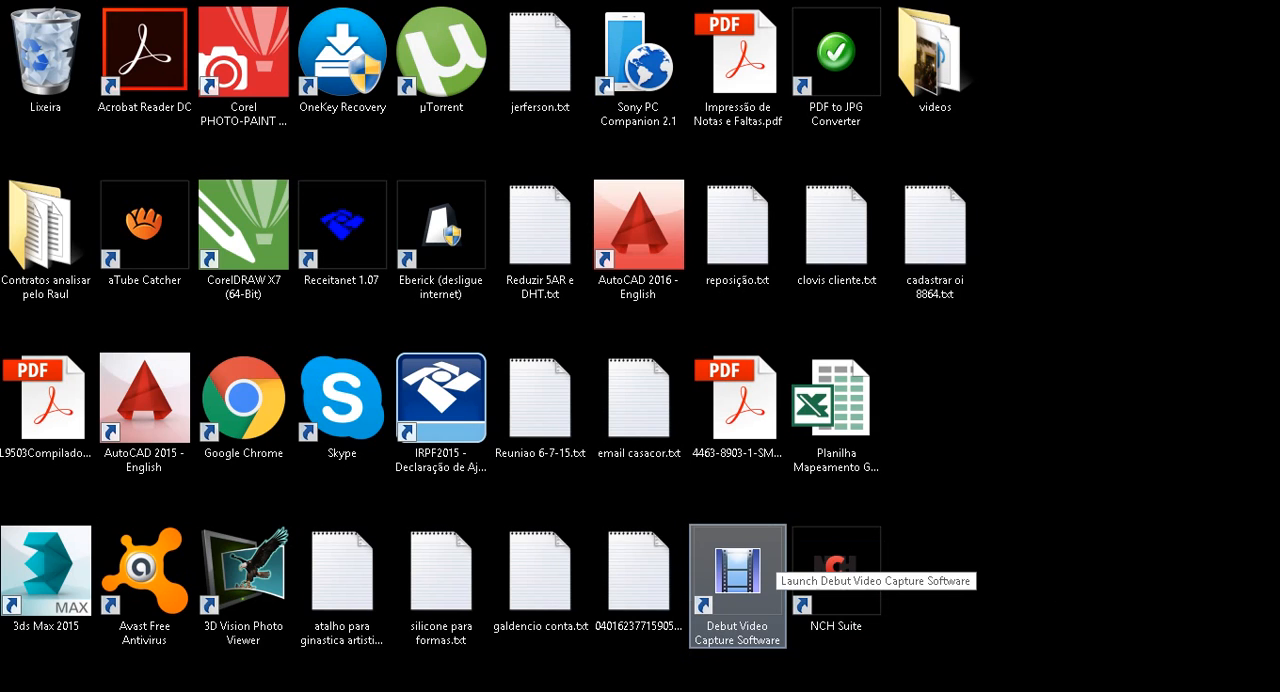
Step: Search the computer for "atube" and switch to aTube Catcher
key("super")
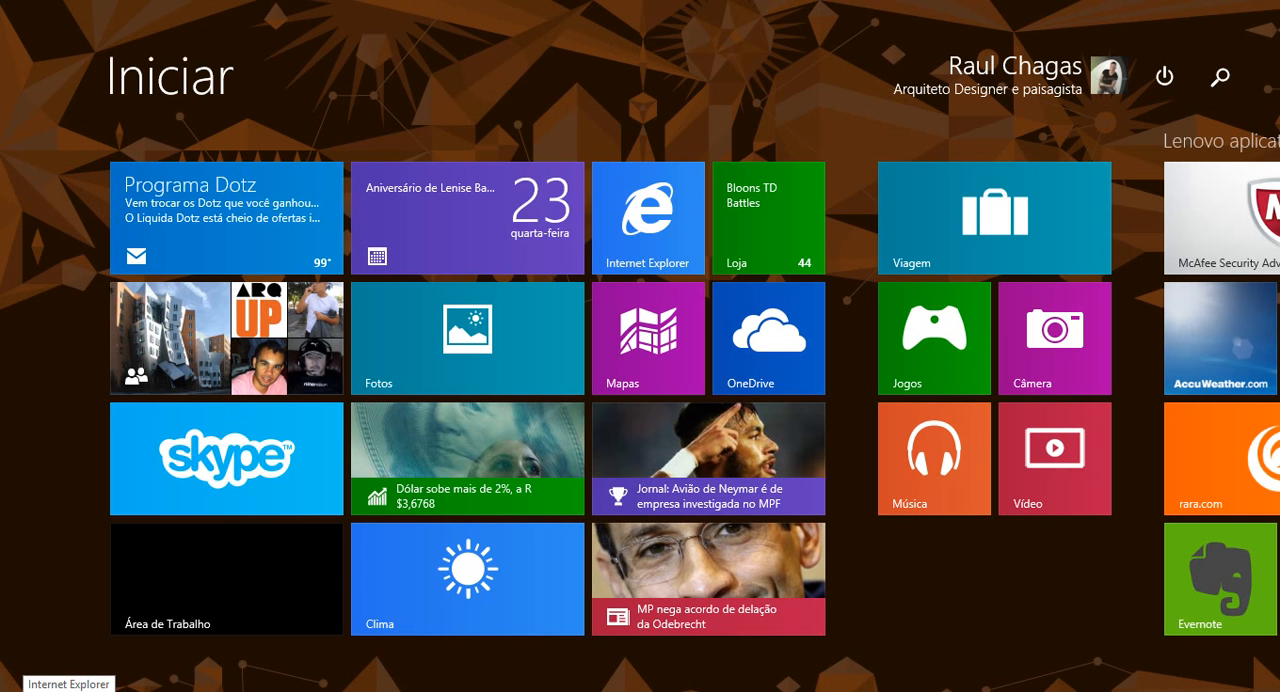
type("atube Catcher")
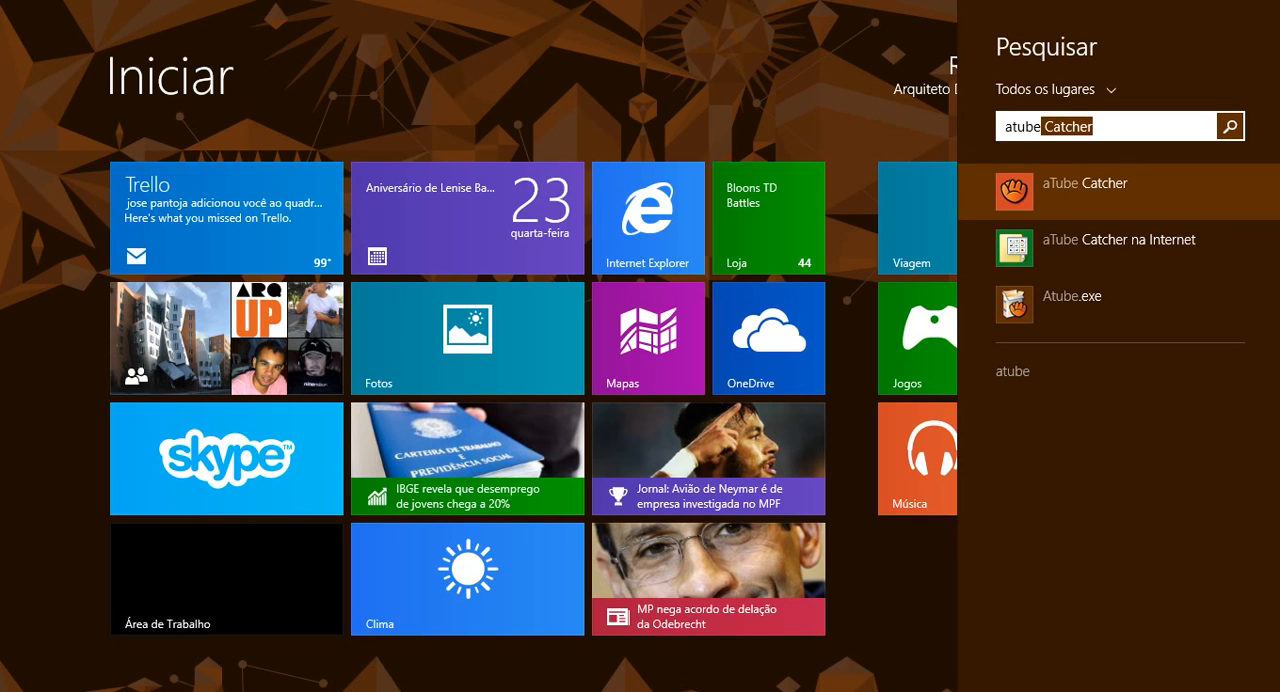
key("Return")
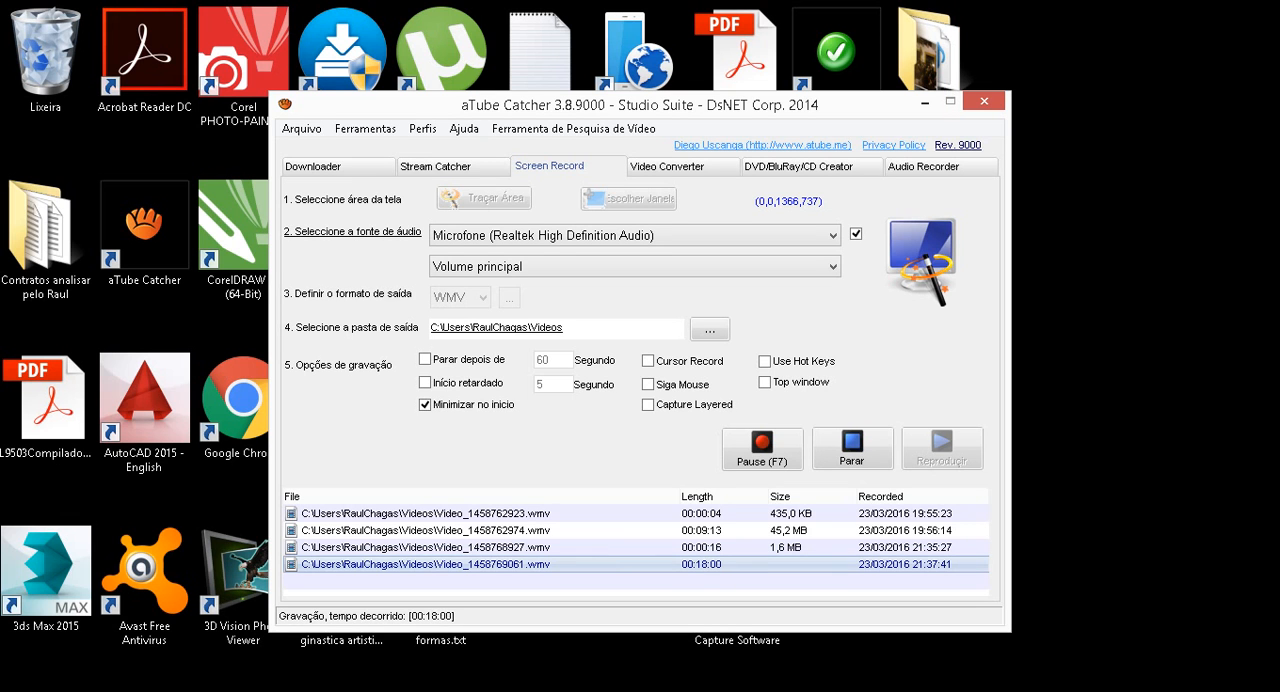